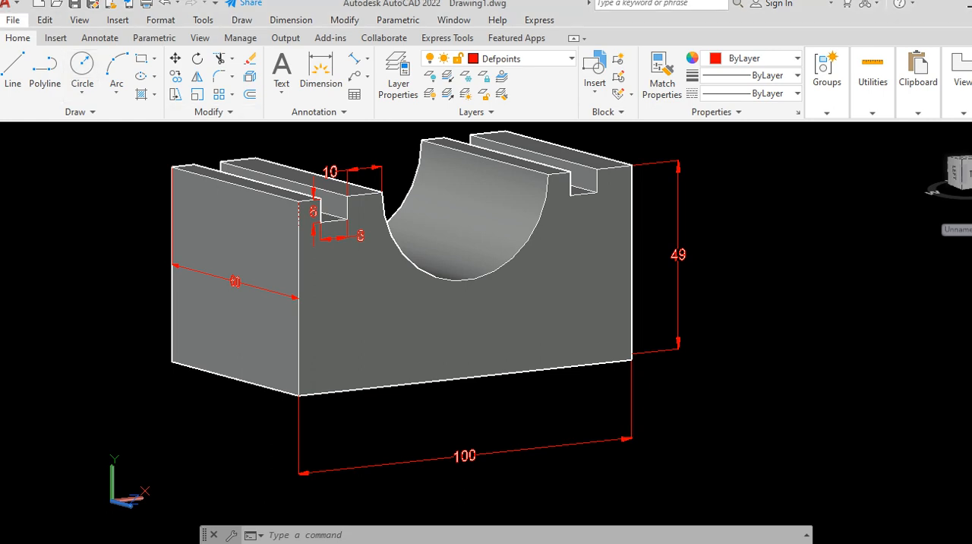
Step: Create a new drawing from the acad.dwt template
{"action": "left_click", "coordinate": [13, 20]}
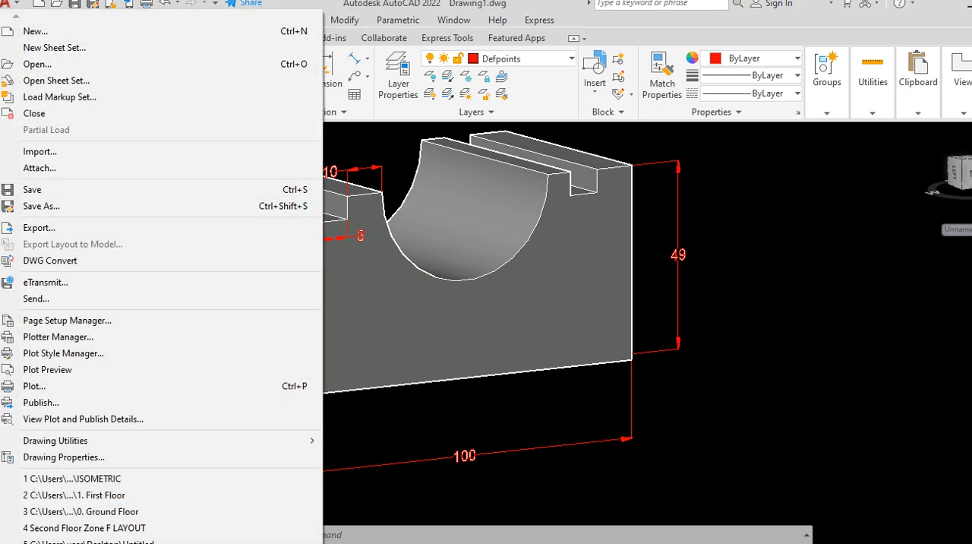
{"action": "left_click", "coordinate": [35, 31]}
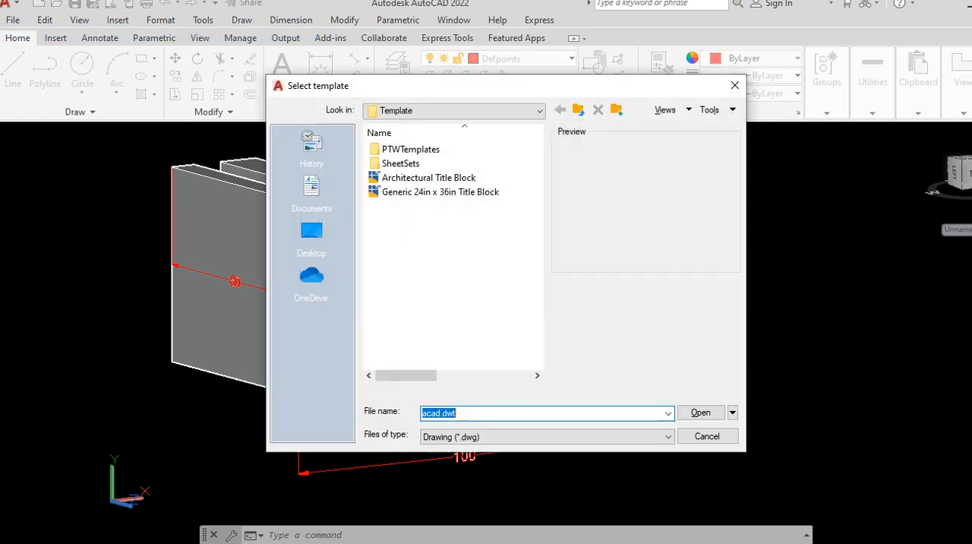
{"action": "left_click", "coordinate": [700, 412]}
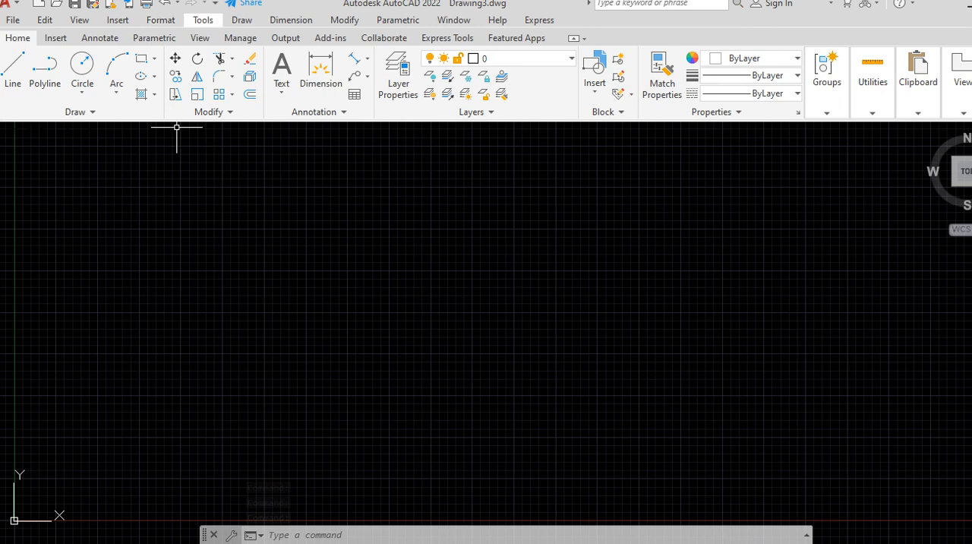
Step: Configure the drawing units with millimeters as the insertion scale and a length precision of 0
{"action": "left_click", "coordinate": [160, 21]}
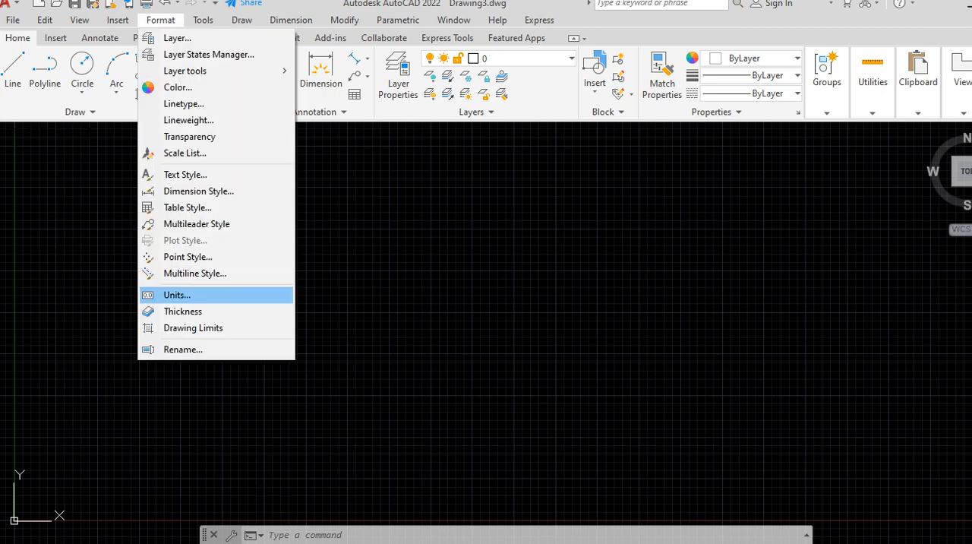
{"action": "left_click", "coordinate": [178, 294]}
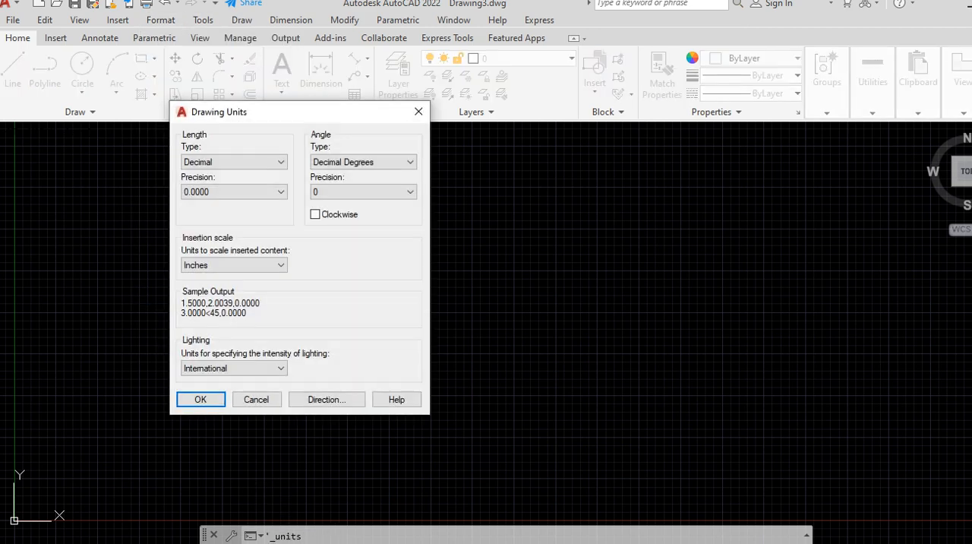
{"action": "left_click", "coordinate": [234, 265]}
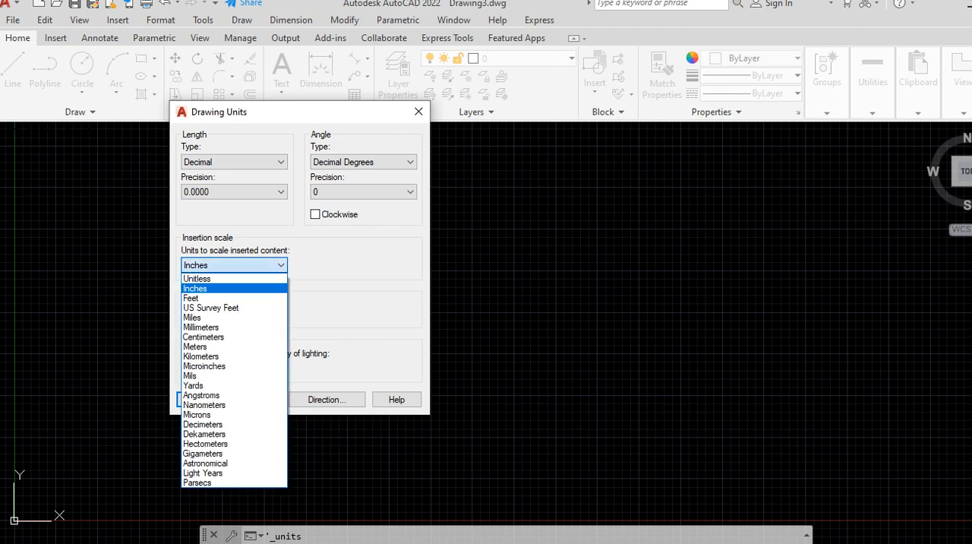
{"action": "left_click", "coordinate": [220, 328]}
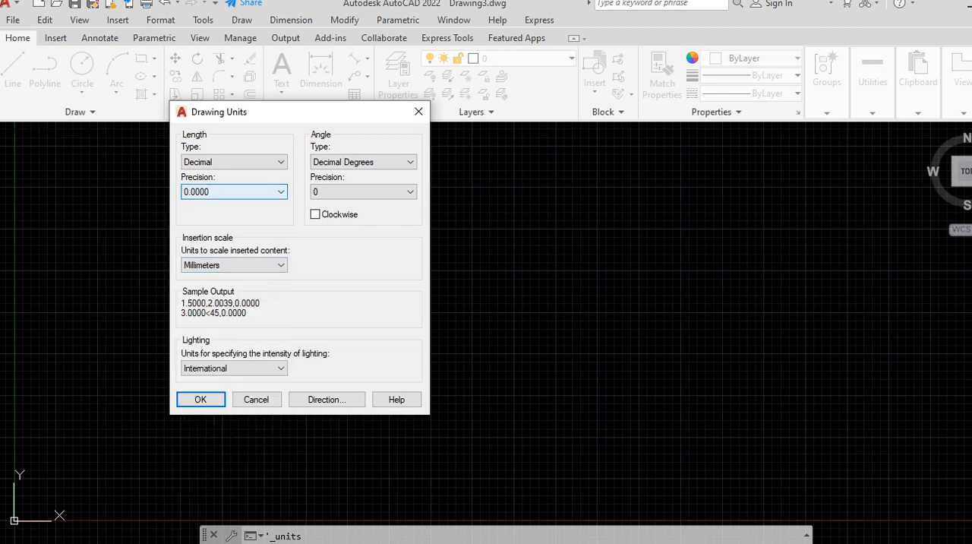
{"action": "left_click", "coordinate": [234, 191]}
{"action": "left_click", "coordinate": [199, 203]}
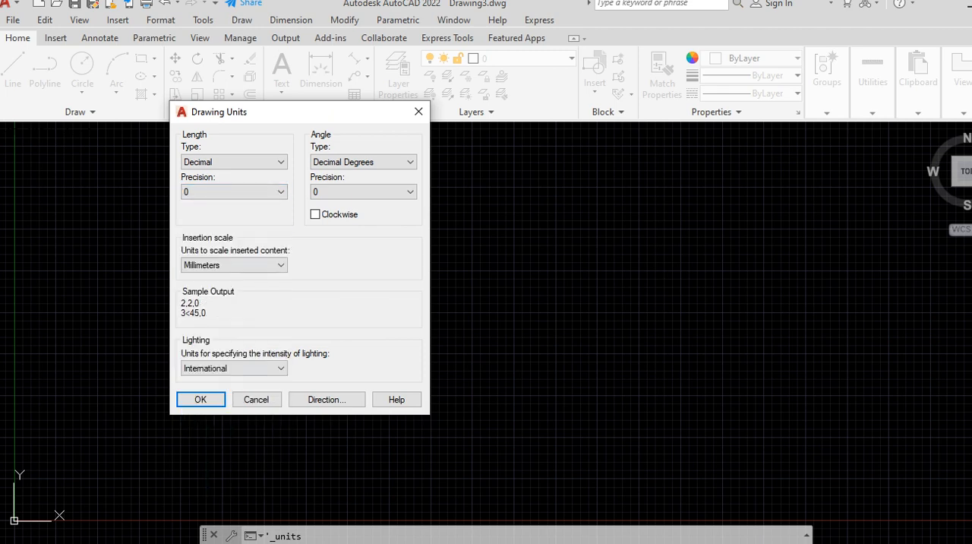
{"action": "left_click", "coordinate": [200, 398]}
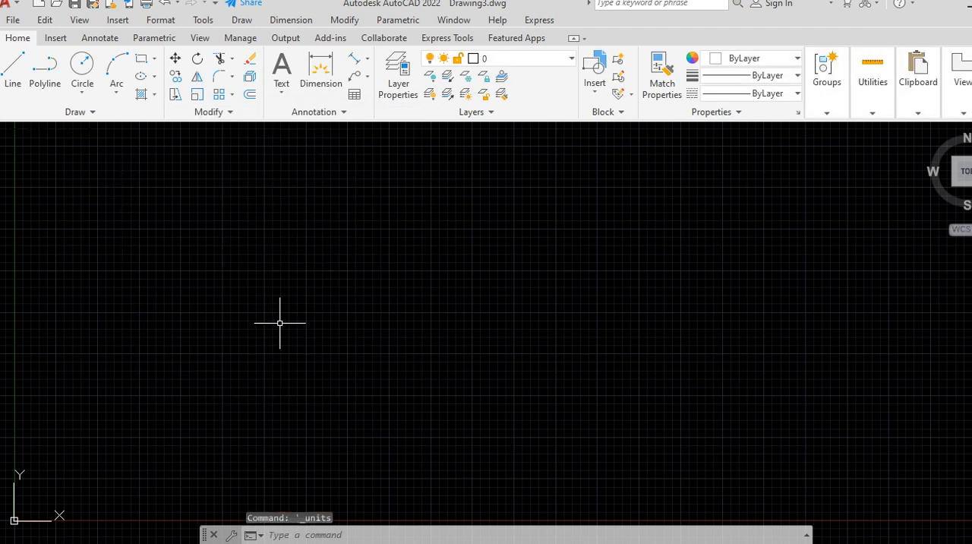
Step: Override the Standard dimension style with an arrow size of 3 and a text height of 3
{"action": "left_click", "coordinate": [161, 20]}
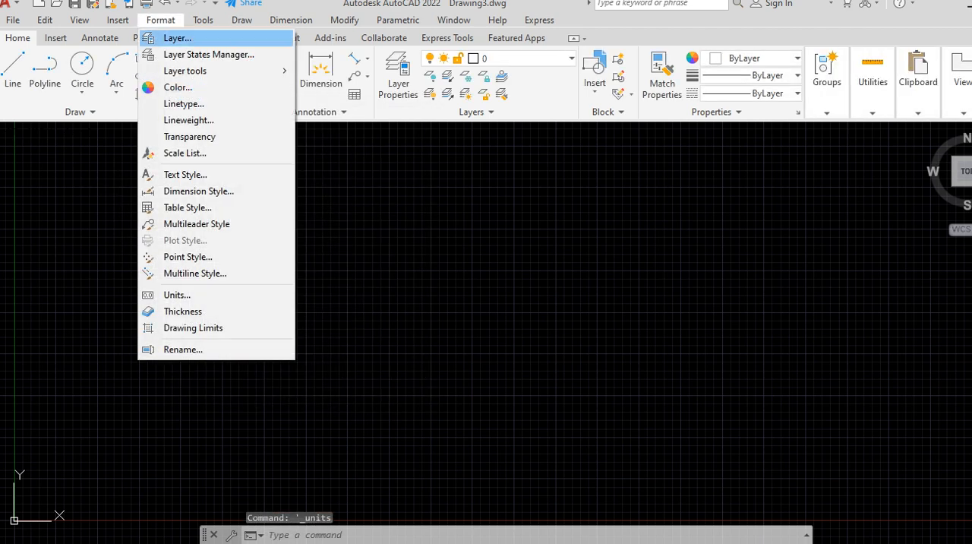
{"action": "left_click", "coordinate": [194, 190]}
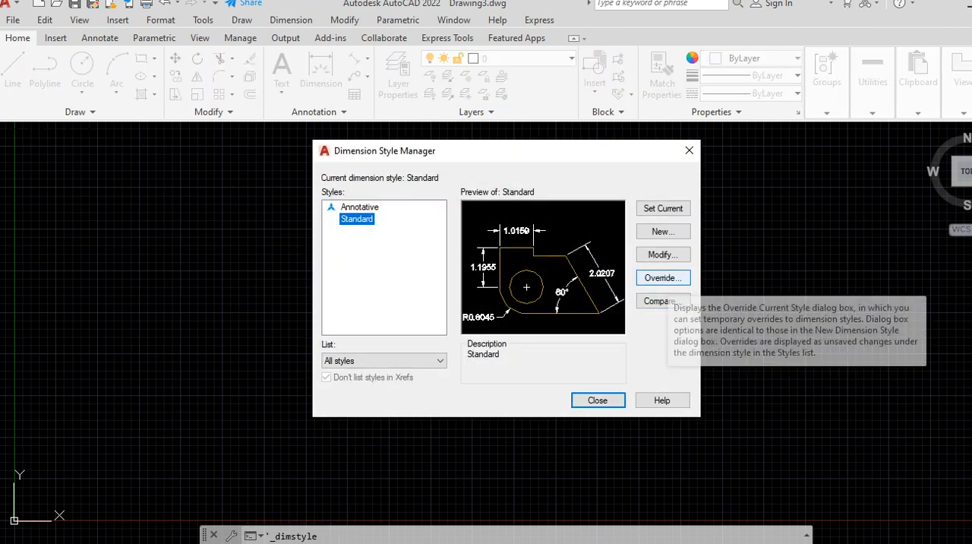
{"action": "left_click", "coordinate": [663, 277]}
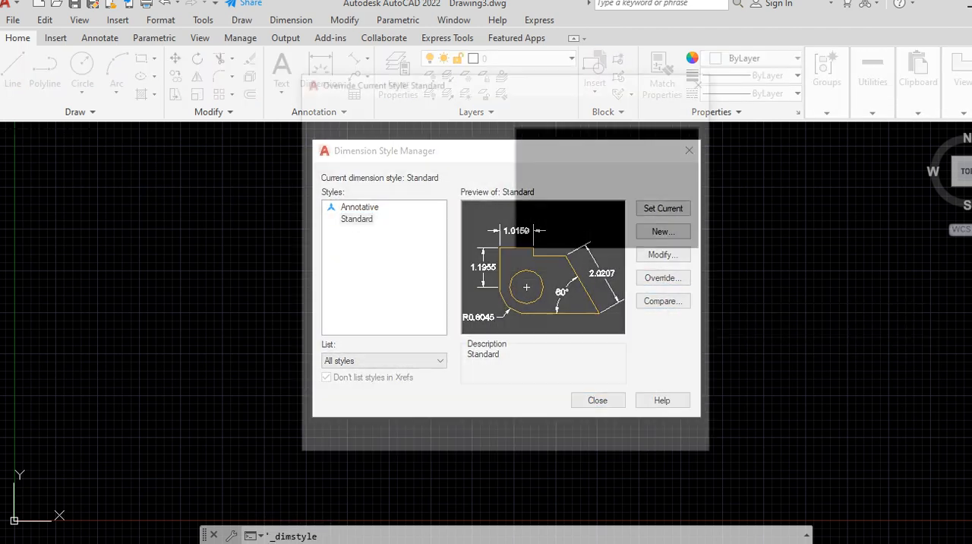
{"action": "left_click", "coordinate": [399, 106]}
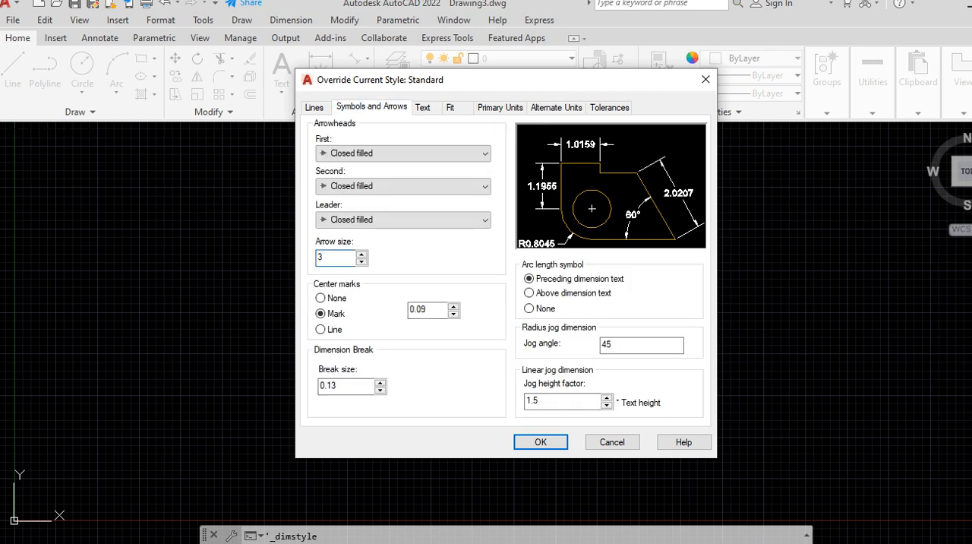
{"action": "left_click", "coordinate": [427, 107]}
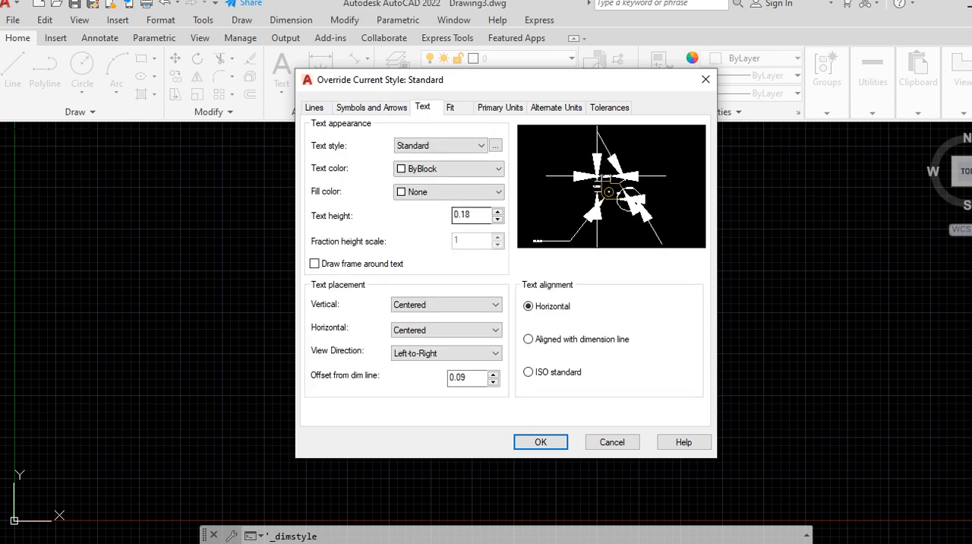
{"action": "left_click", "coordinate": [450, 107]}
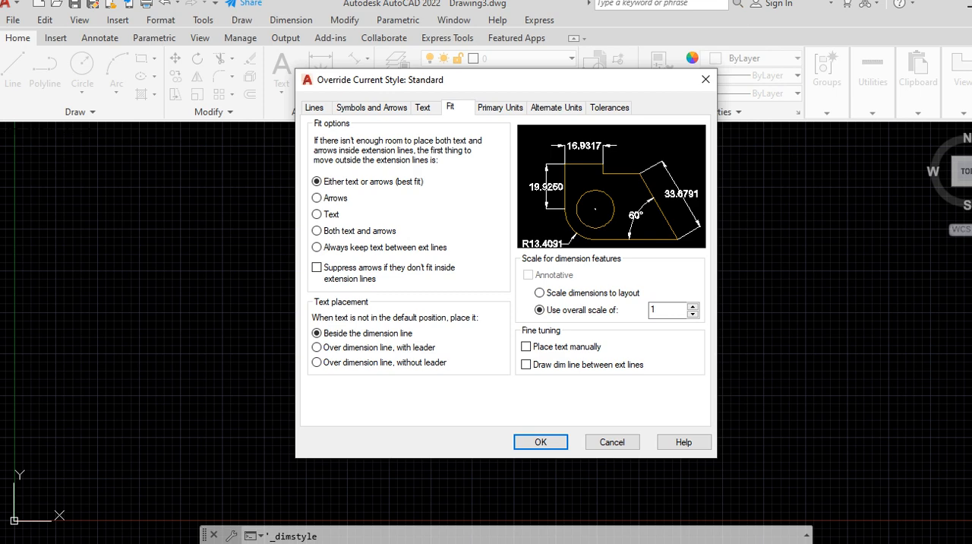
Step: Set the linear dimension precision of the style override to 0 and close the dimension style settings
{"action": "left_click", "coordinate": [499, 107]}
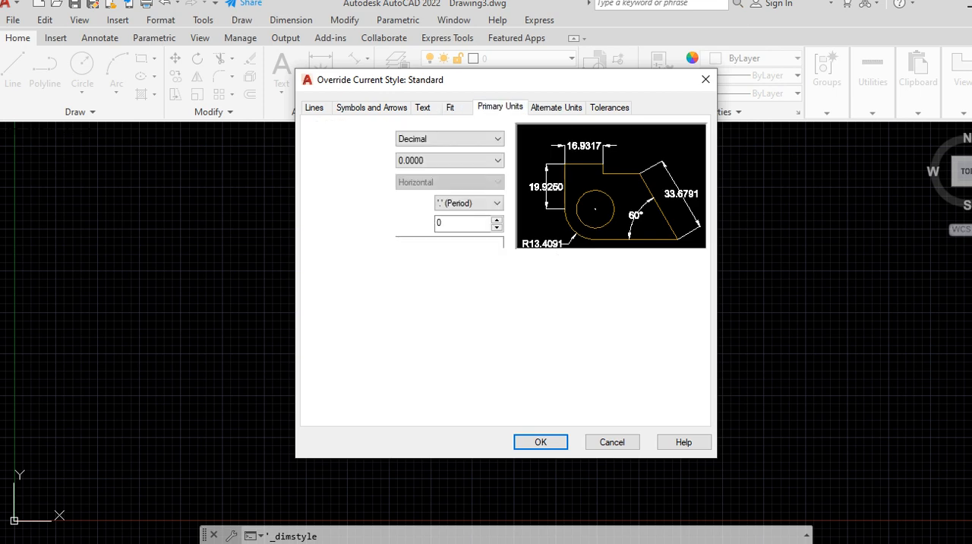
{"action": "left_click", "coordinate": [449, 160]}
{"action": "key", "text": "Up"}
{"action": "key", "text": "Up"}
{"action": "key", "text": "Up"}
{"action": "key", "text": "Up"}
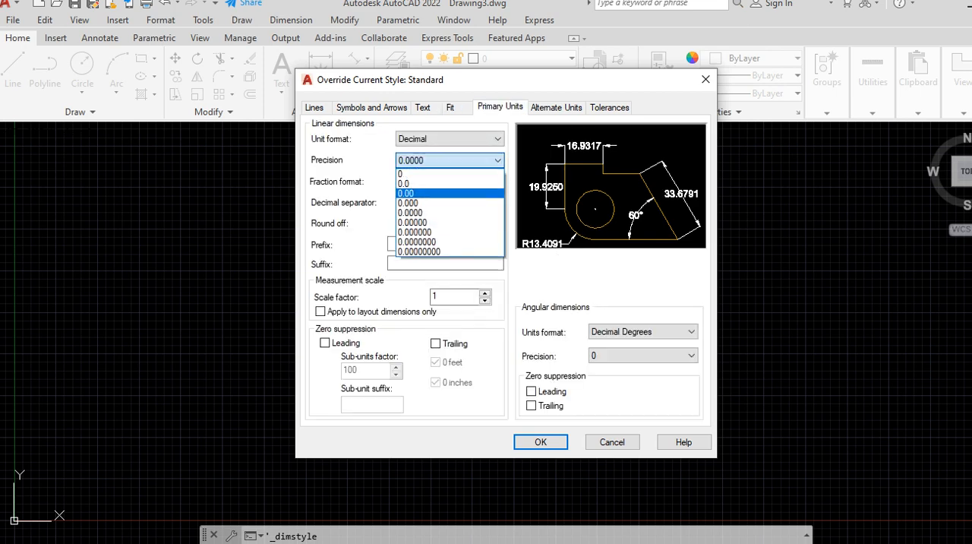
{"action": "key", "text": "Return"}
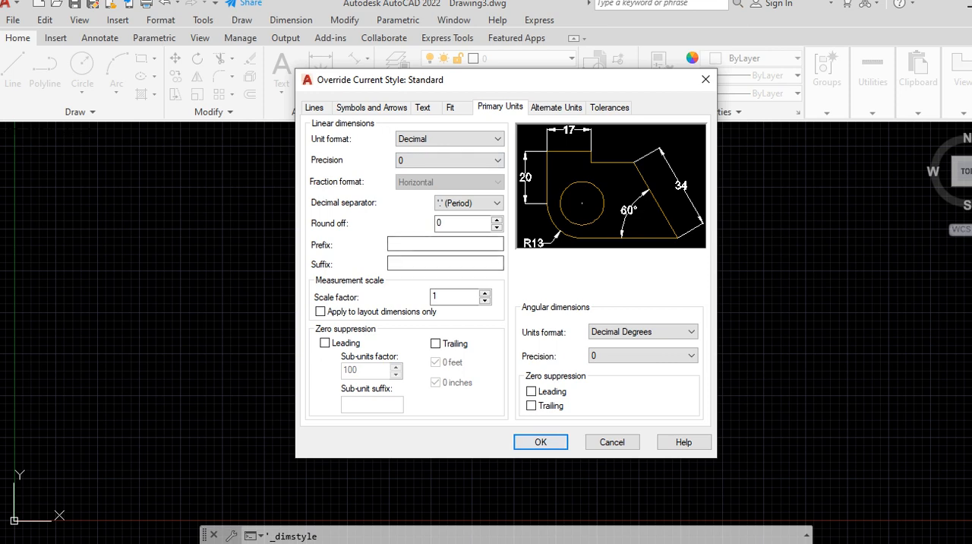
{"action": "key", "text": "Return"}
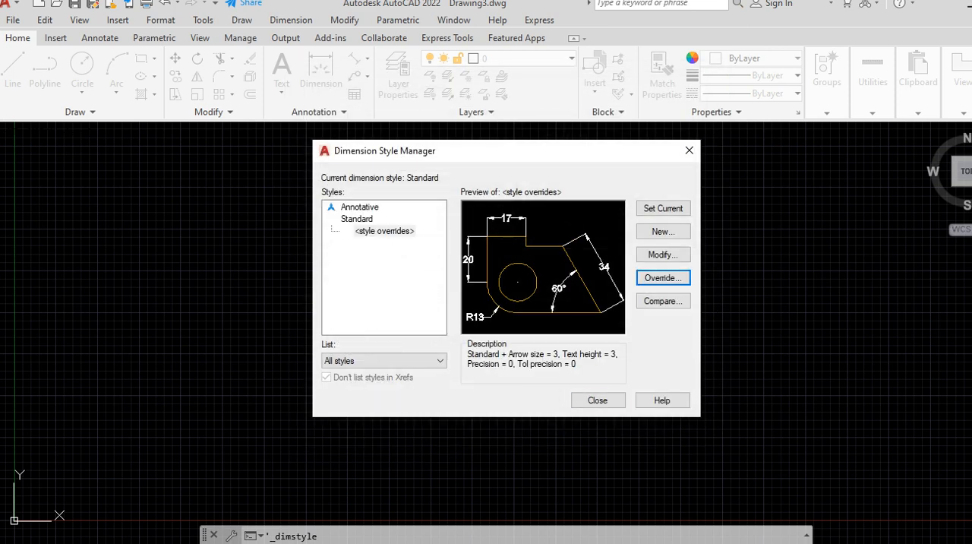
{"action": "left_click", "coordinate": [596, 400]}
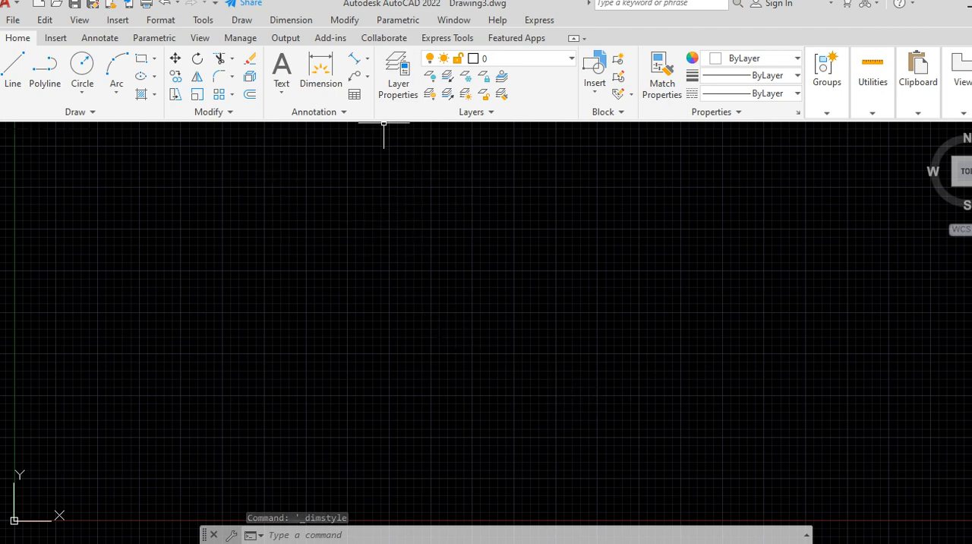
Step: Create a new layer named DIMENSIONS
{"action": "left_click", "coordinate": [398, 80]}
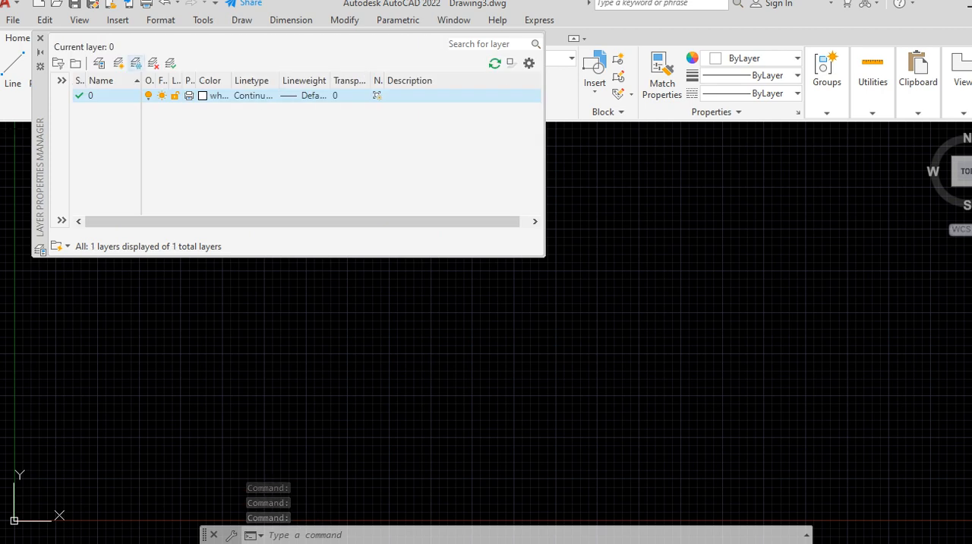
{"action": "left_click", "coordinate": [135, 63]}
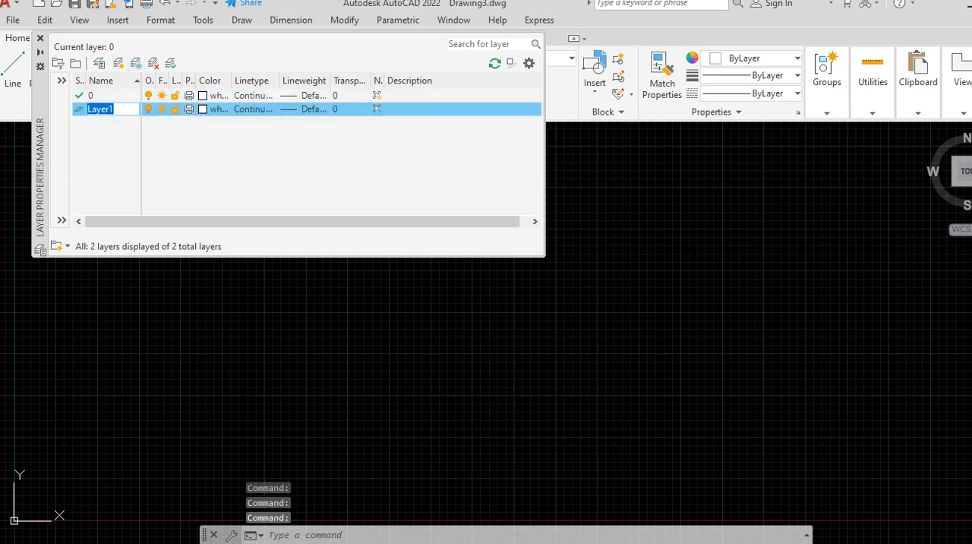
{"action": "type", "text": "D"}
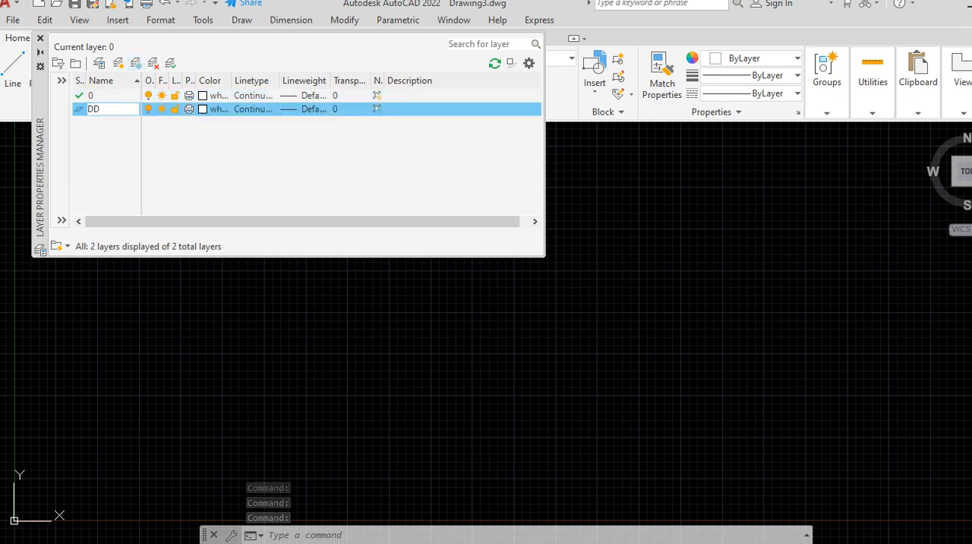
{"action": "type", "text": "IMENSIONS"}
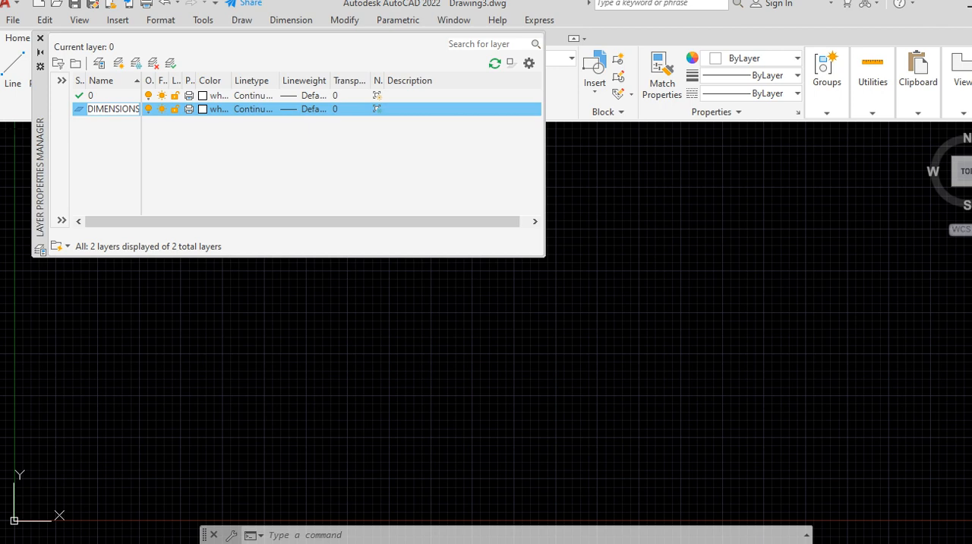
Step: Set the DIMENSIONS layer's color to red and its lineweight to 0.15 mm
{"action": "left_click", "coordinate": [203, 109]}
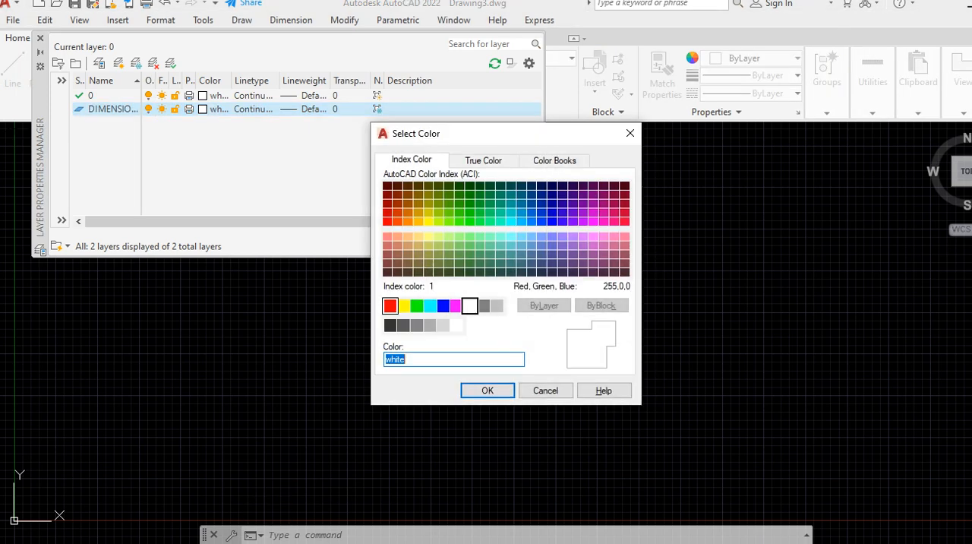
{"action": "left_click", "coordinate": [390, 306]}
{"action": "left_click", "coordinate": [487, 390]}
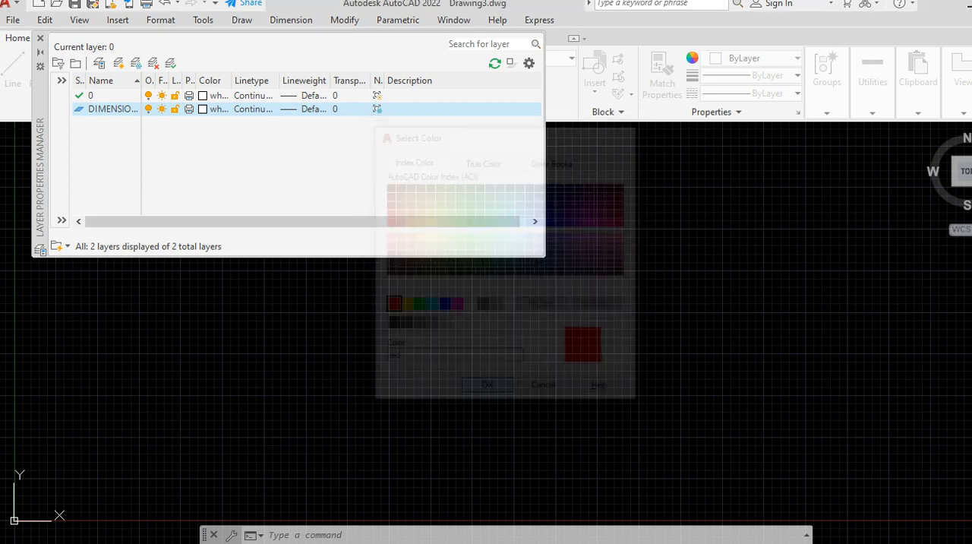
{"action": "left_click", "coordinate": [312, 109]}
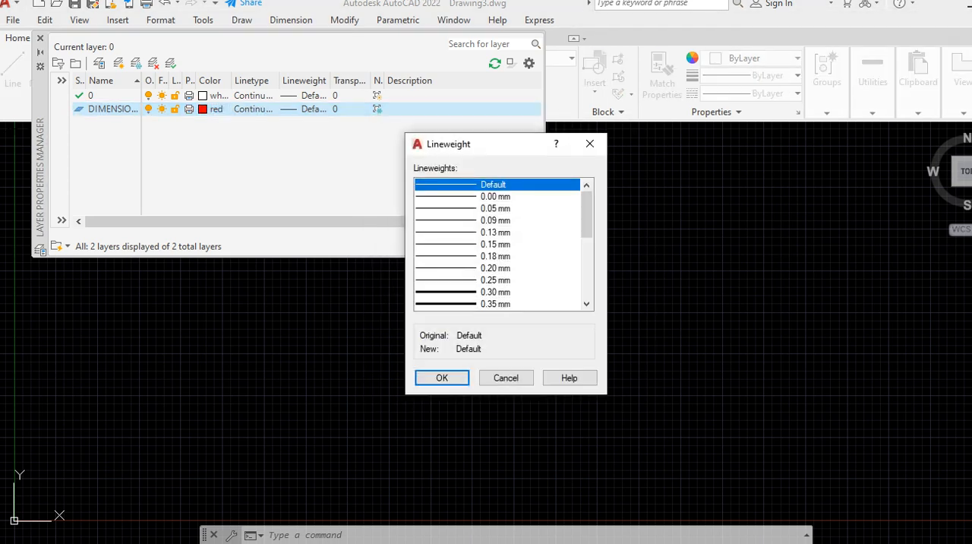
{"action": "left_click", "coordinate": [495, 245]}
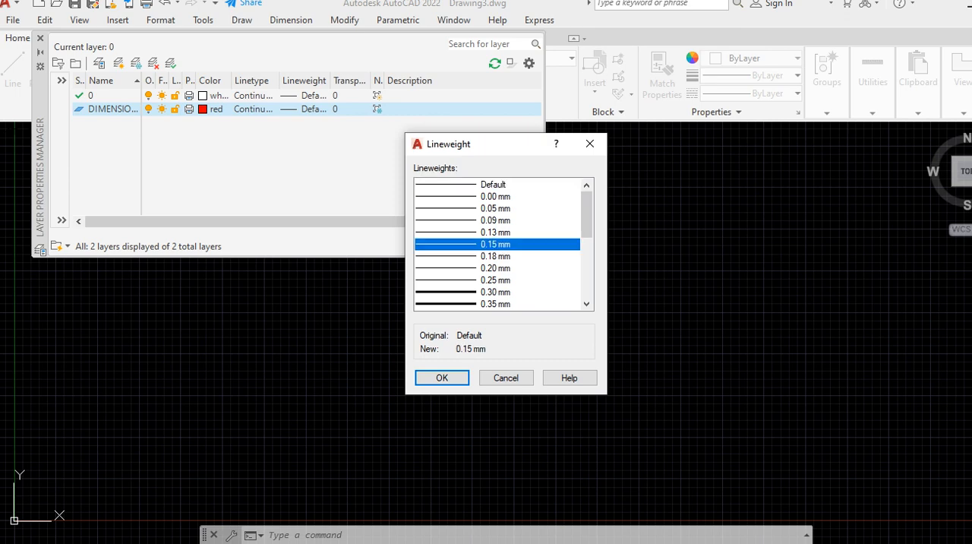
{"action": "left_click", "coordinate": [442, 378]}
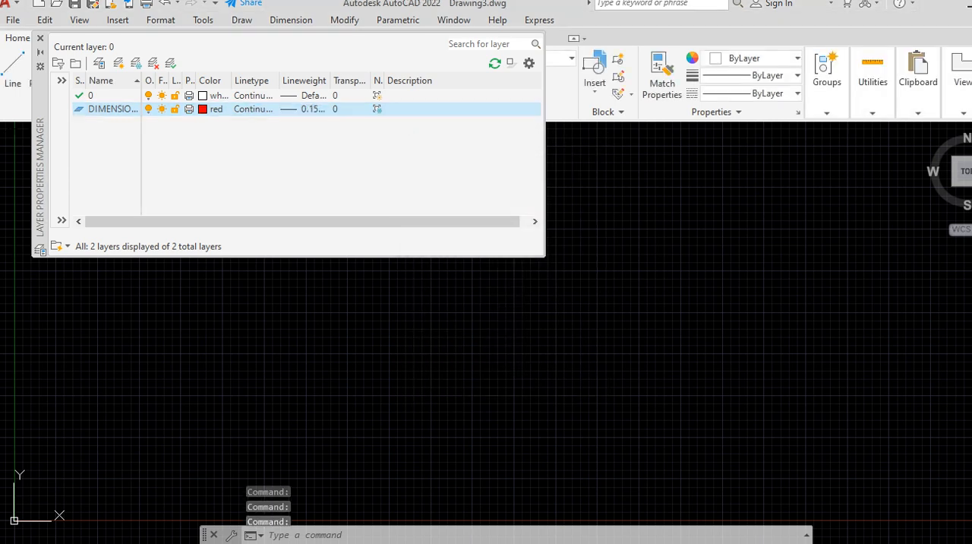
Step: Create a new layer named OUTLINE and set its color to yellow
{"action": "key", "text": "alt+n"}
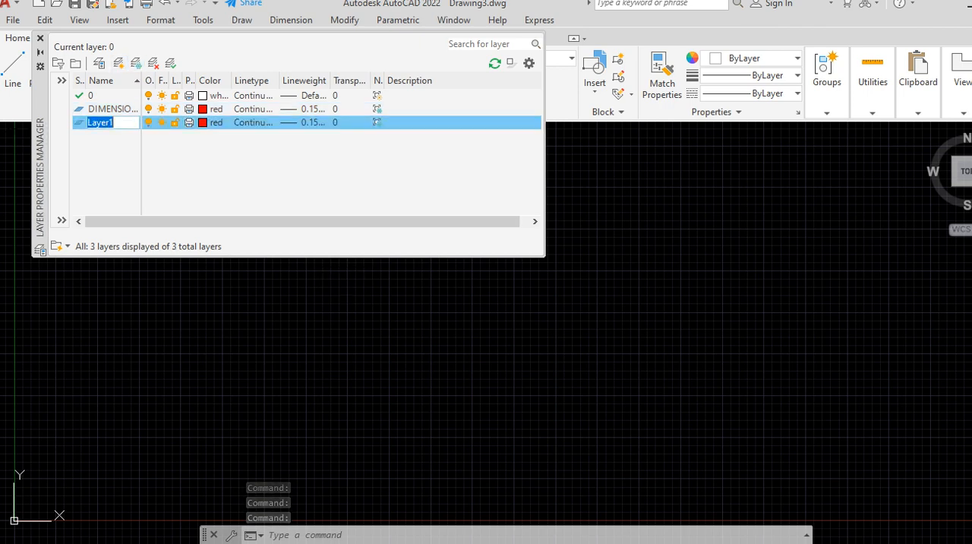
{"action": "type", "text": "OUTLINE"}
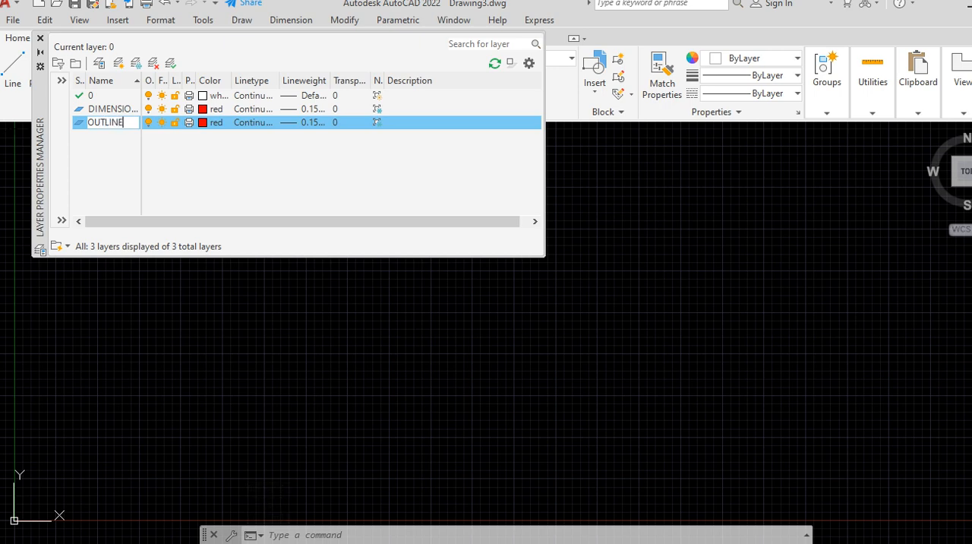
{"action": "left_click", "coordinate": [203, 122]}
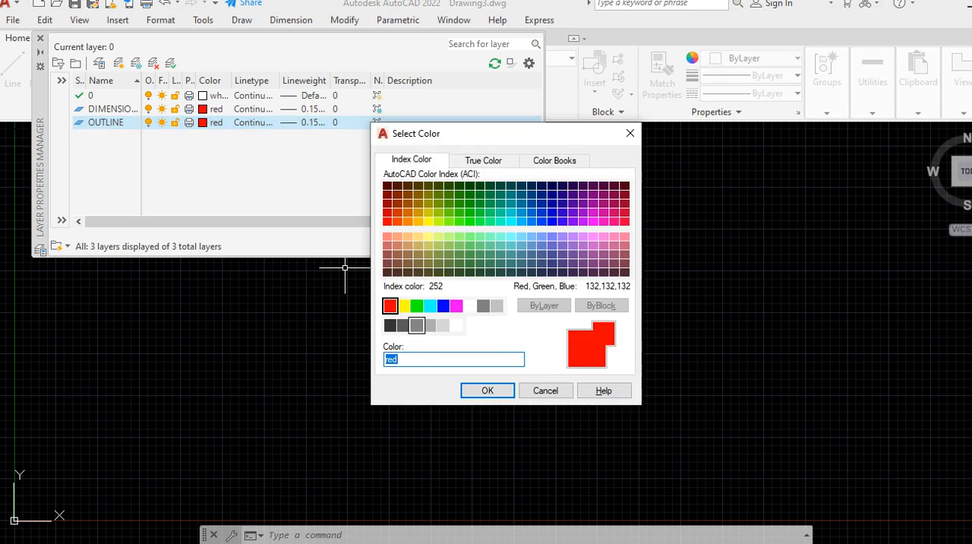
{"action": "type", "text": "yellow"}
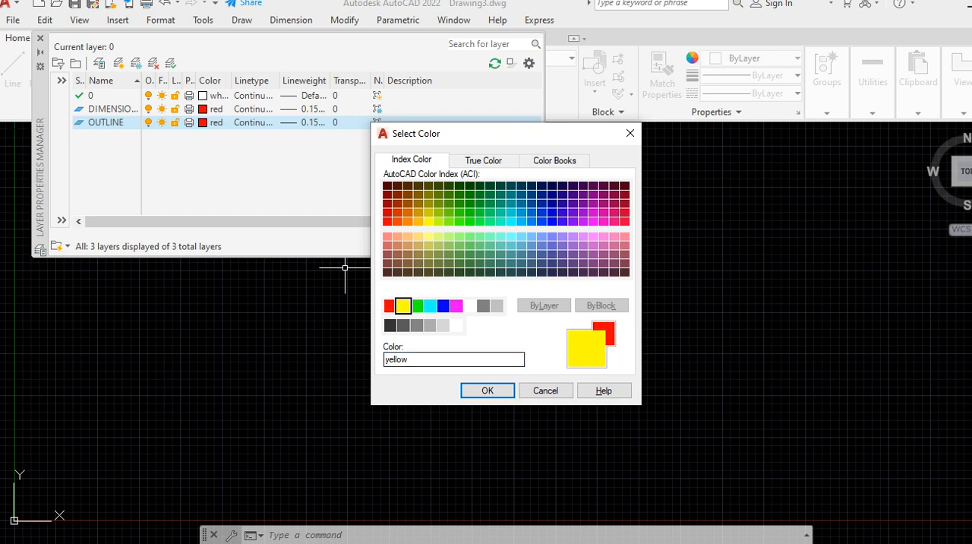
{"action": "key", "text": "Return"}
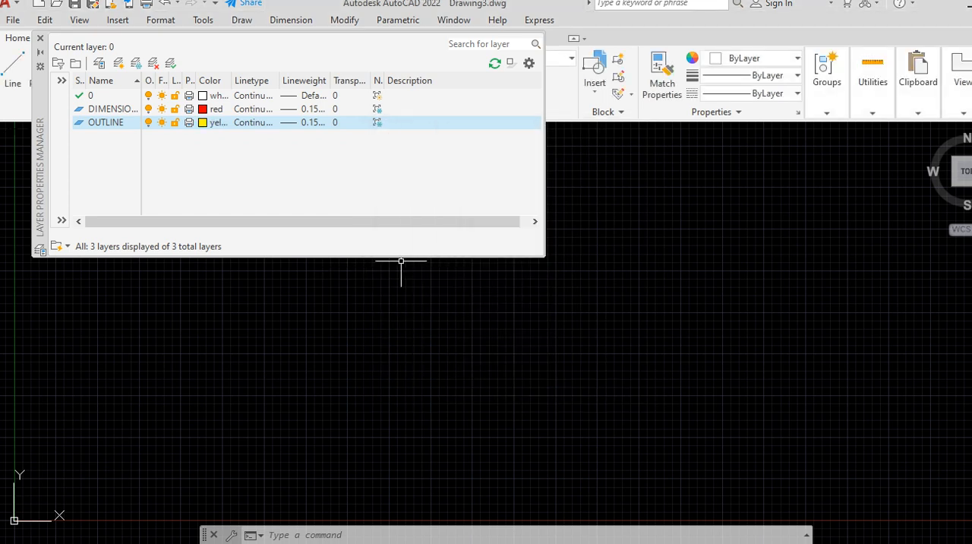
Step: Set the OUTLINE layer's lineweight to 0.18 mm and close the layer manager
{"action": "left_click", "coordinate": [305, 123]}
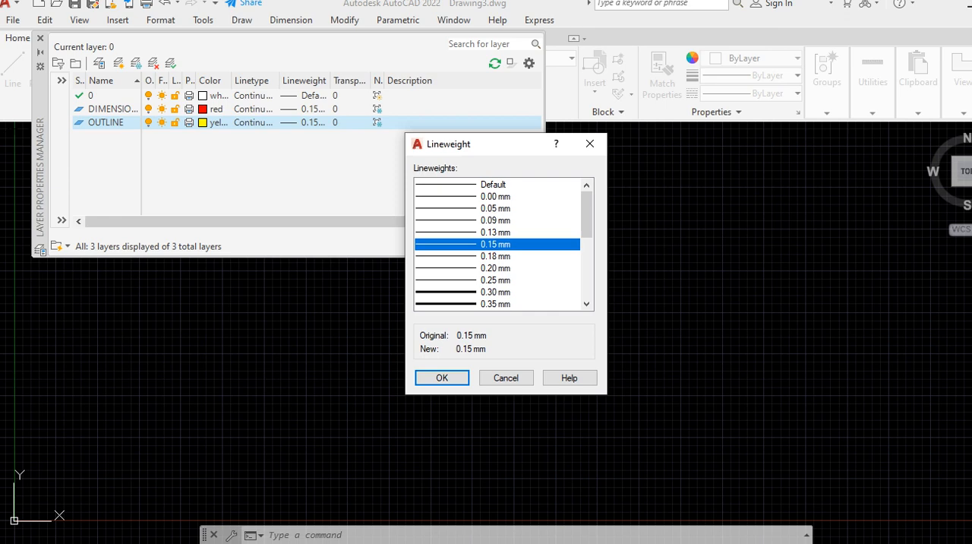
{"action": "left_click", "coordinate": [495, 256]}
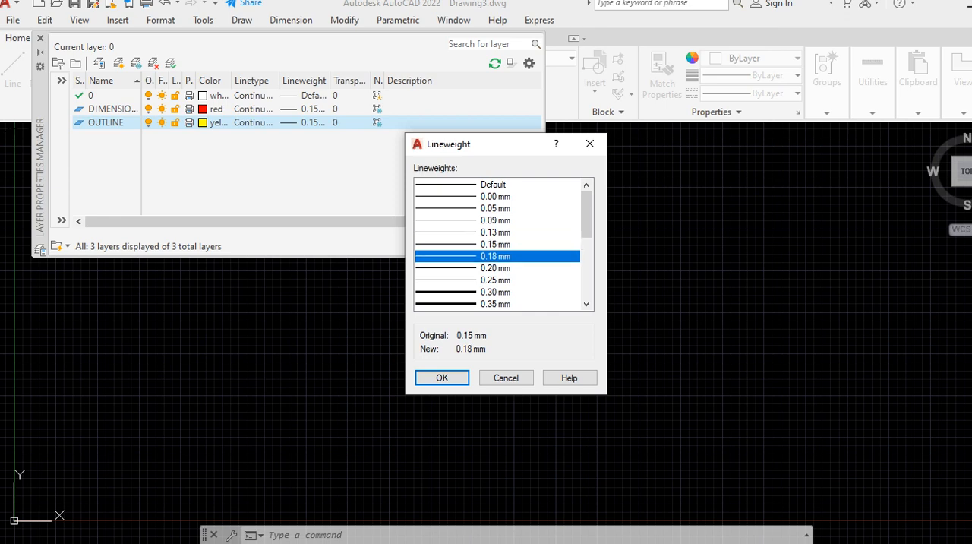
{"action": "key", "text": "Return"}
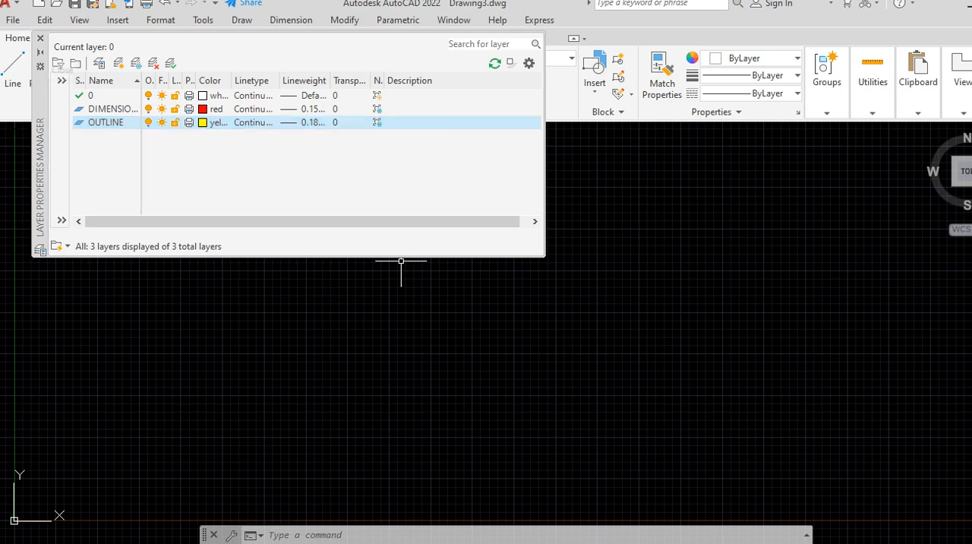
{"action": "left_click", "coordinate": [40, 38]}
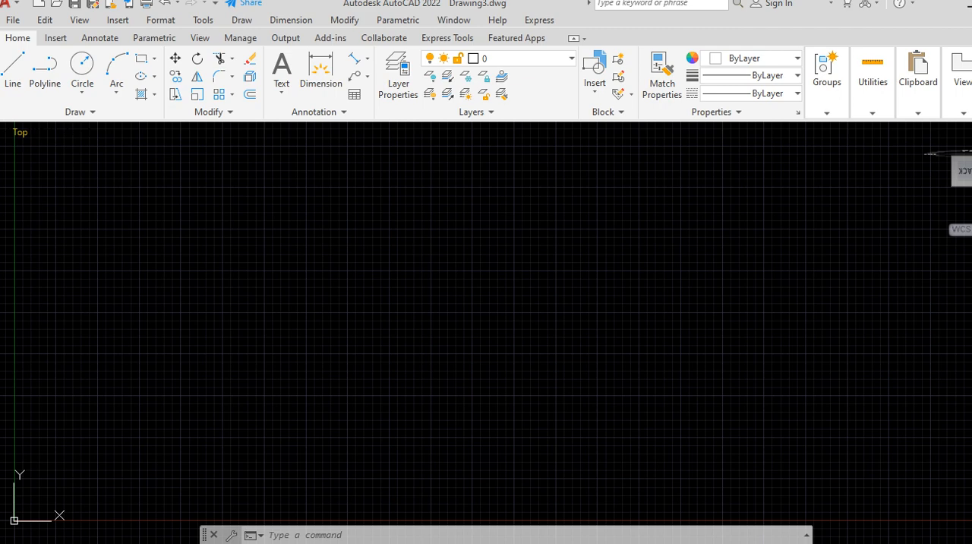
Step: Switch the empty drawing from the Top view to the Front view
{"action": "left_click", "coordinate": [20, 132]}
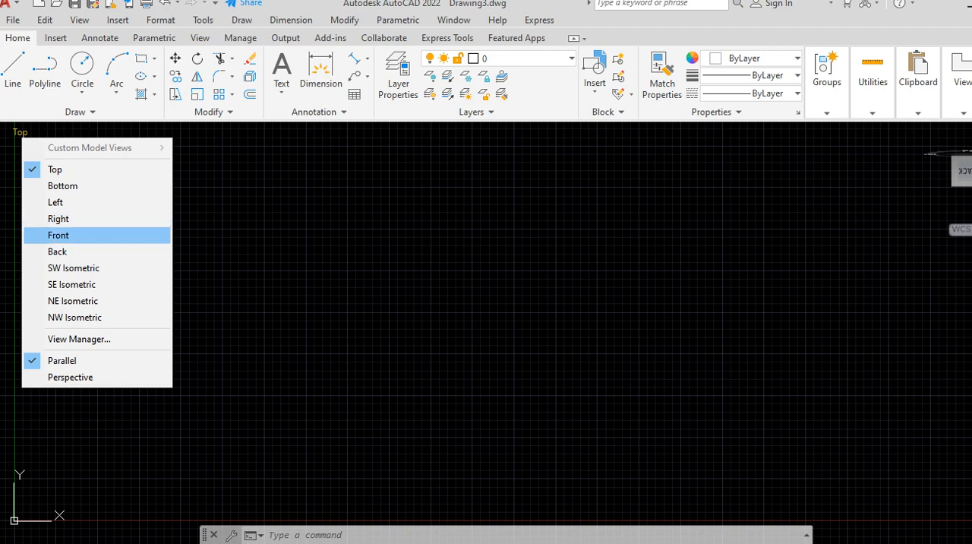
{"action": "left_click", "coordinate": [53, 235]}
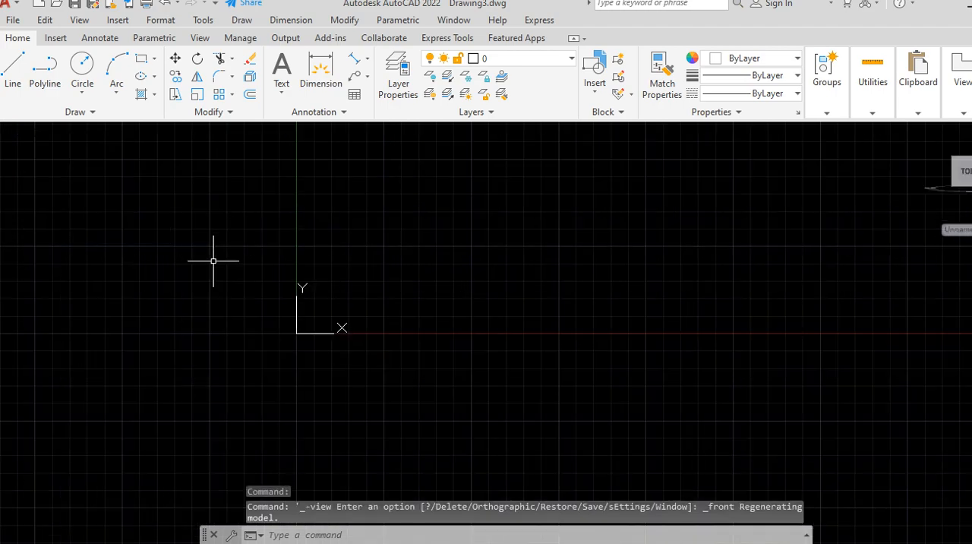
{"action": "scroll", "coordinate": [191, 325], "scroll_direction": "down", "scroll_amount": 2}
{"action": "scroll", "coordinate": [357, 217], "scroll_direction": "up", "scroll_amount": 3}
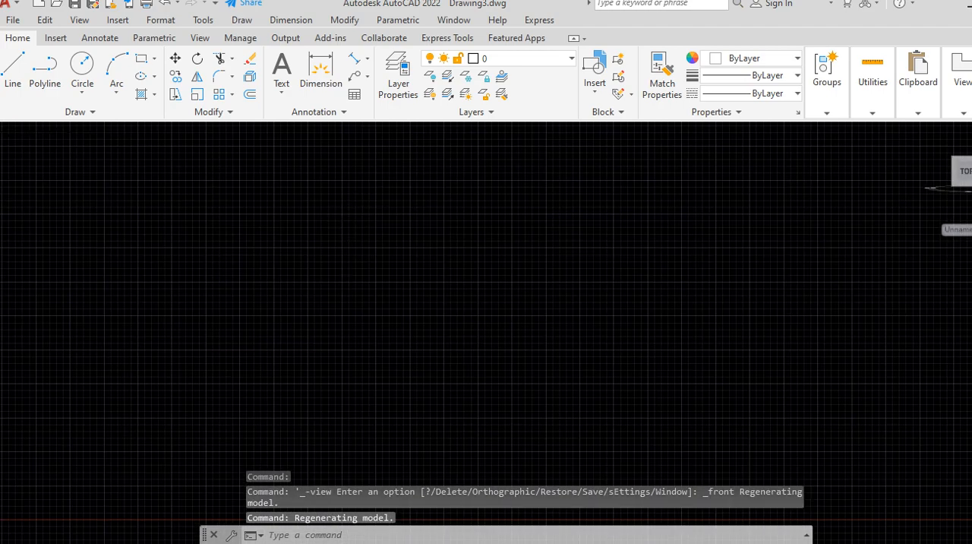
{"action": "scroll", "coordinate": [360, 251], "scroll_direction": "up", "scroll_amount": 4}
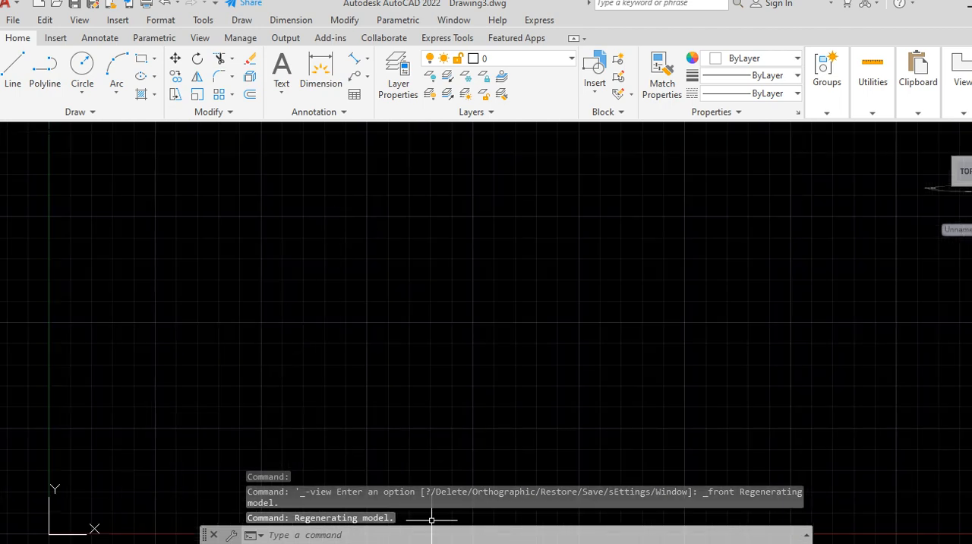
{"action": "key", "text": "F7"}
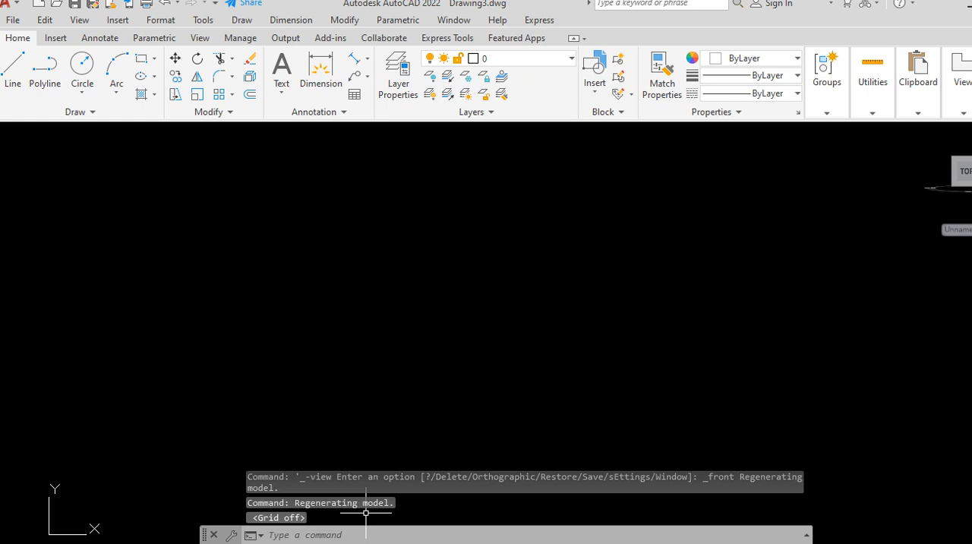
{"action": "key", "text": "F7"}
{"action": "scroll", "coordinate": [318, 316], "scroll_direction": "down", "scroll_amount": 2}
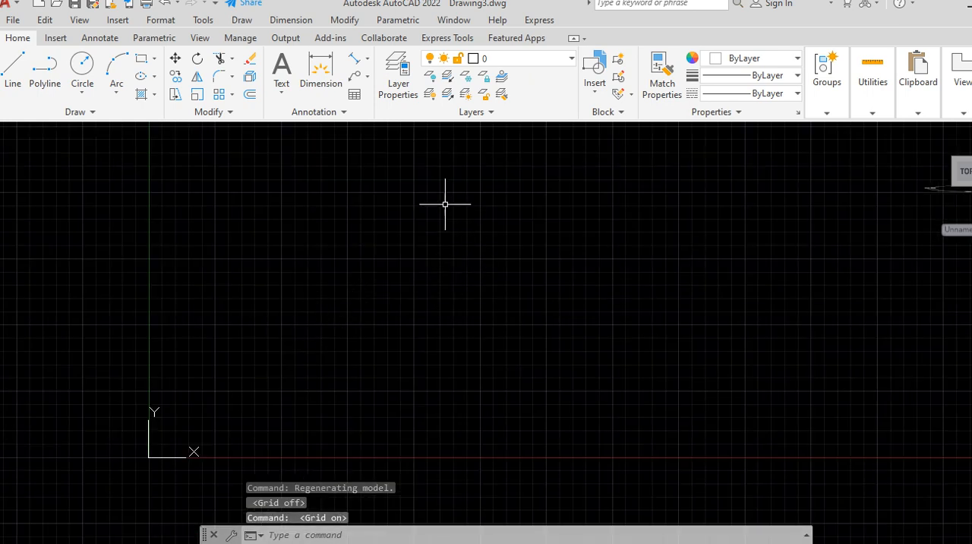
{"action": "scroll", "coordinate": [201, 307], "scroll_direction": "down", "scroll_amount": 1}
{"action": "scroll", "coordinate": [373, 200], "scroll_direction": "up", "scroll_amount": 4}
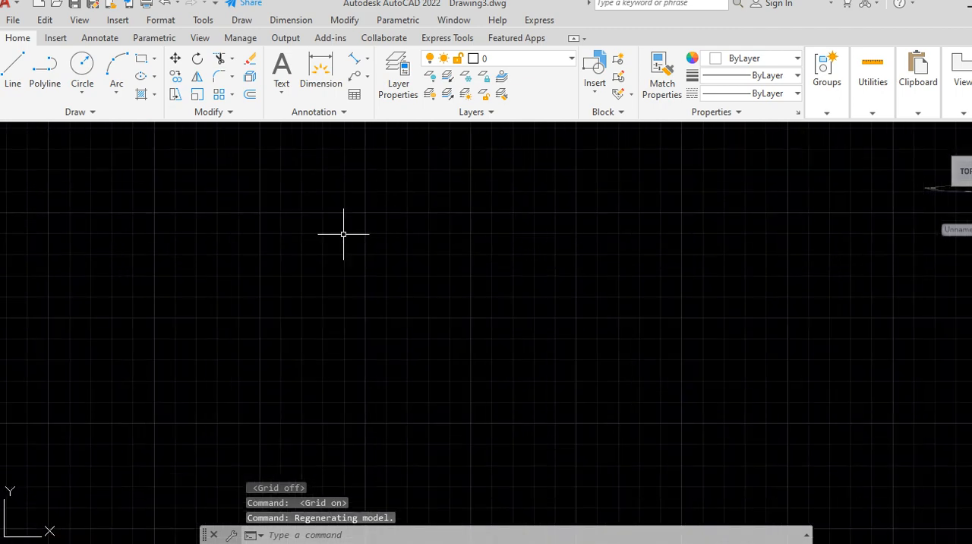
{"action": "scroll", "coordinate": [291, 305], "scroll_direction": "down", "scroll_amount": 4}
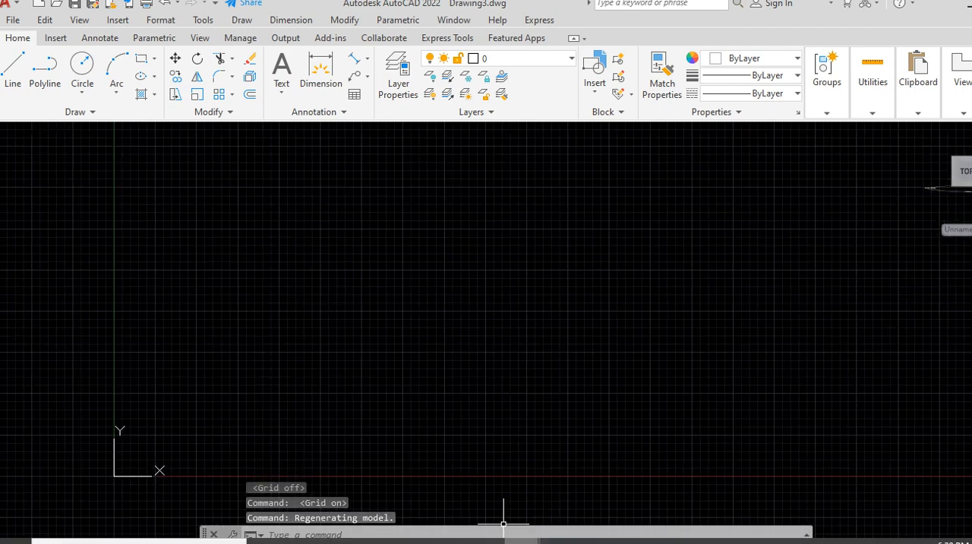
Step: Check the dimensions of the finished block in Drawing1 and return to Drawing3
{"action": "left_click", "coordinate": [433, 481]}
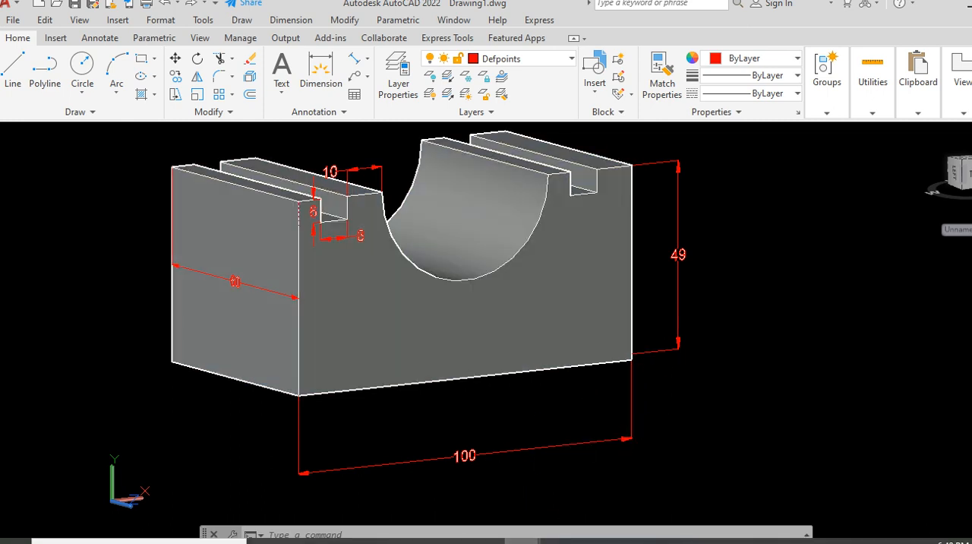
{"action": "mouse_move", "coordinate": [521, 540]}
{"action": "left_click", "coordinate": [596, 483]}
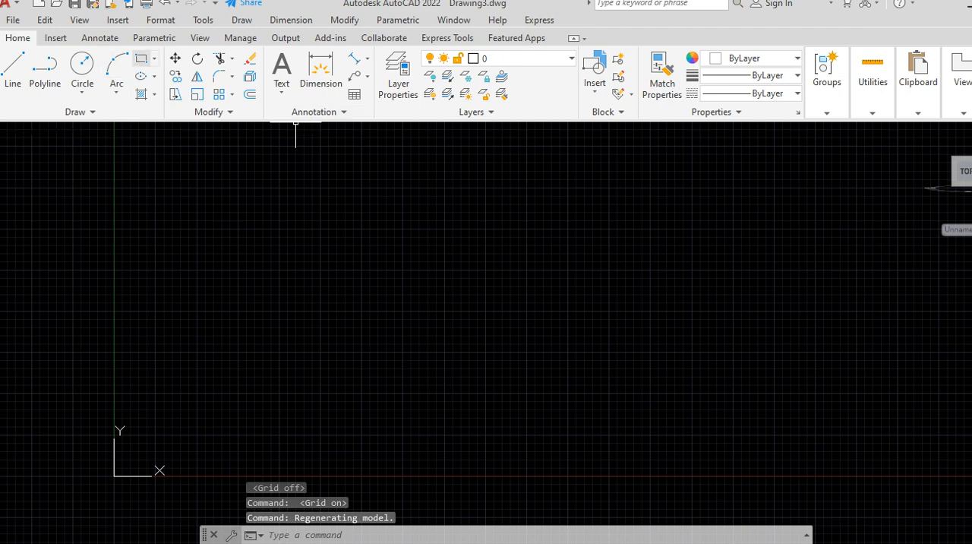
Step: Draw a rectangle 100 mm wide and 49 mm high for the block's front profile
{"action": "left_click", "coordinate": [142, 58]}
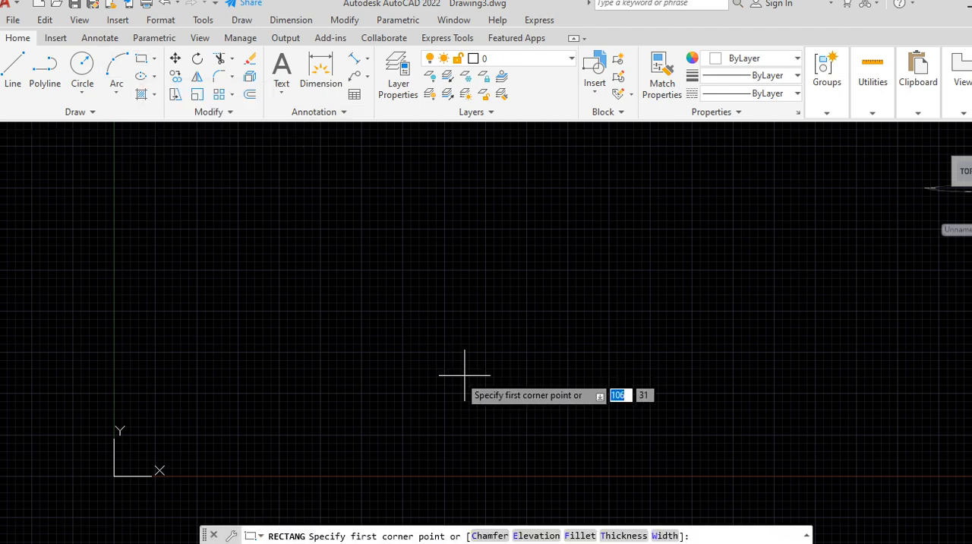
{"action": "left_click", "coordinate": [353, 240]}
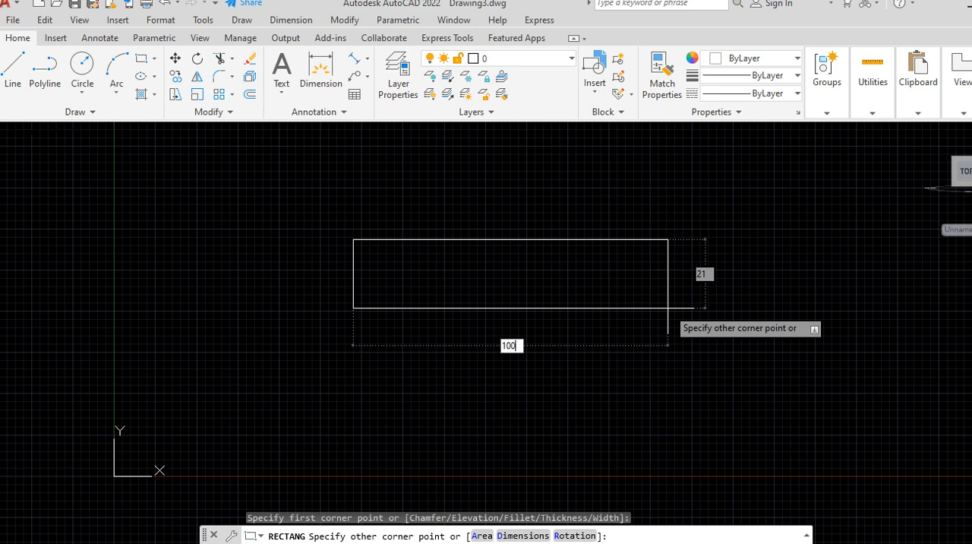
{"action": "key", "text": "Tab"}
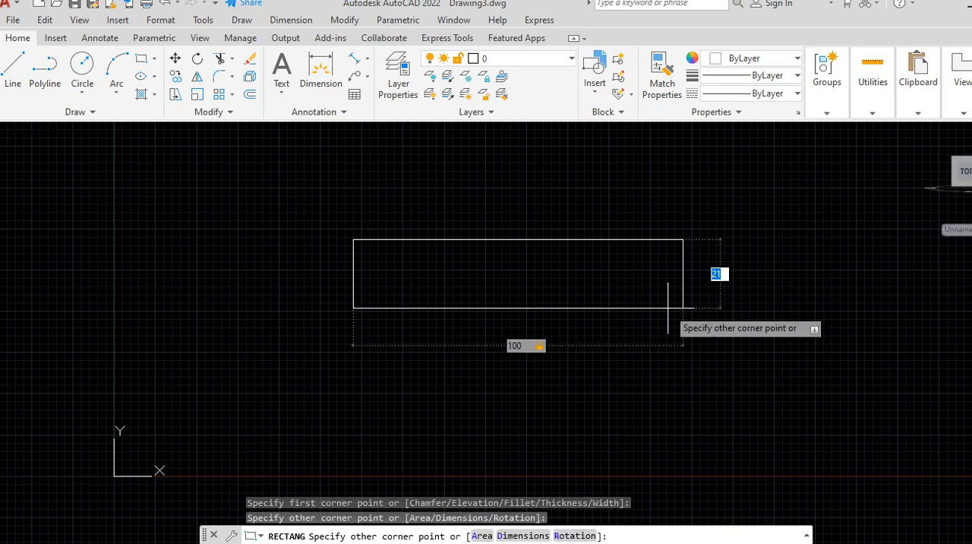
{"action": "key", "text": "Return"}
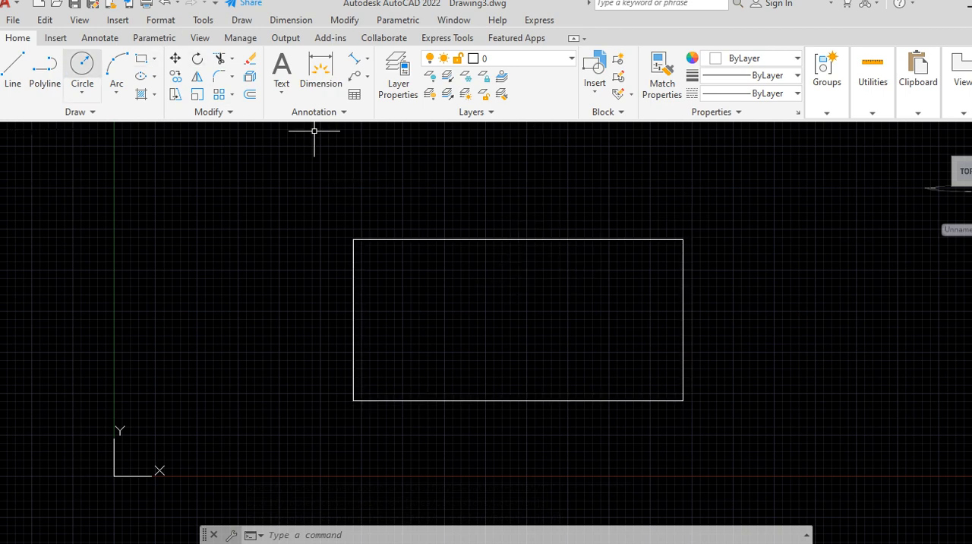
Step: Draw a helper circle centered in the rectangle and reaching the midpoint of its upper edge
{"action": "left_click", "coordinate": [82, 67]}
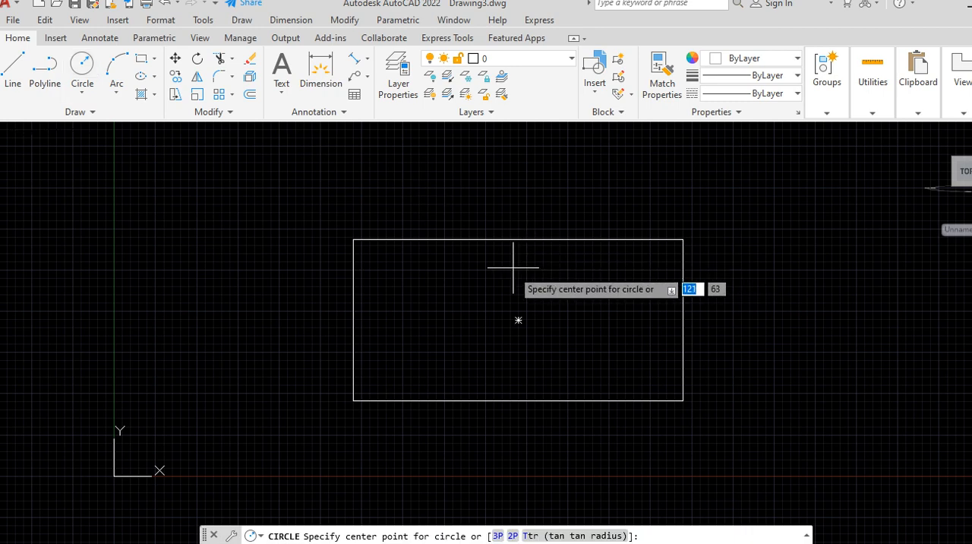
{"action": "left_click", "coordinate": [519, 320]}
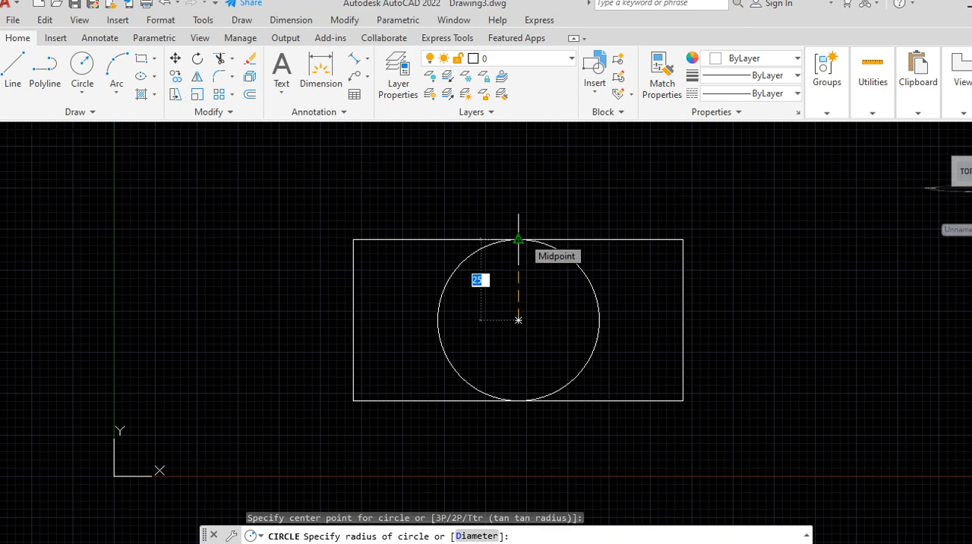
{"action": "left_click", "coordinate": [519, 239]}
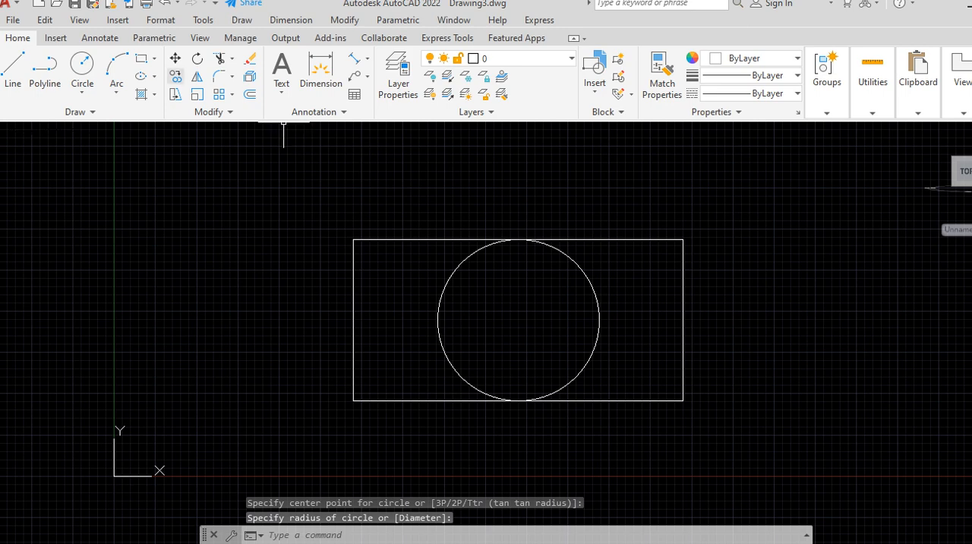
Step: Draw a second circle centered on the upper edge's midpoint, with its radius reaching the helper circle's center
{"action": "left_click", "coordinate": [82, 69]}
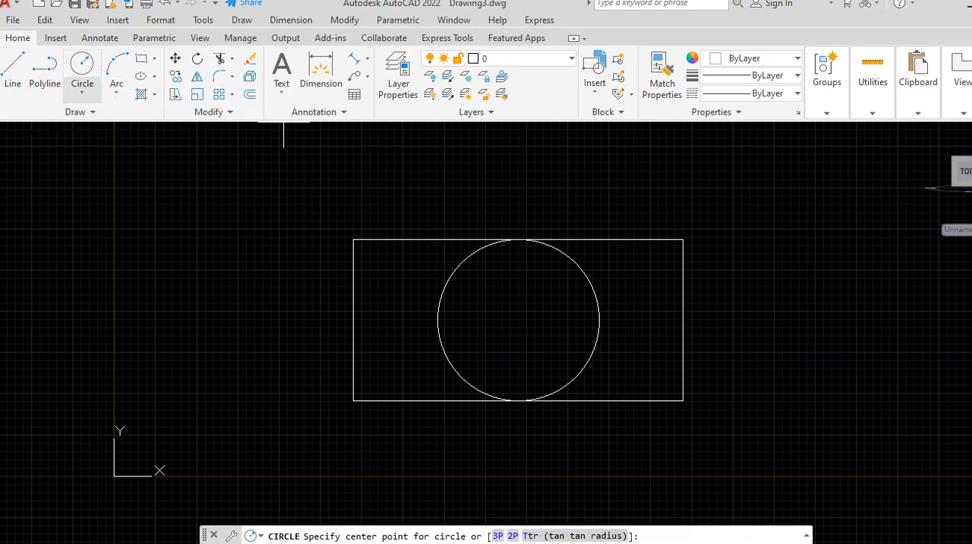
{"action": "left_click", "coordinate": [518, 239]}
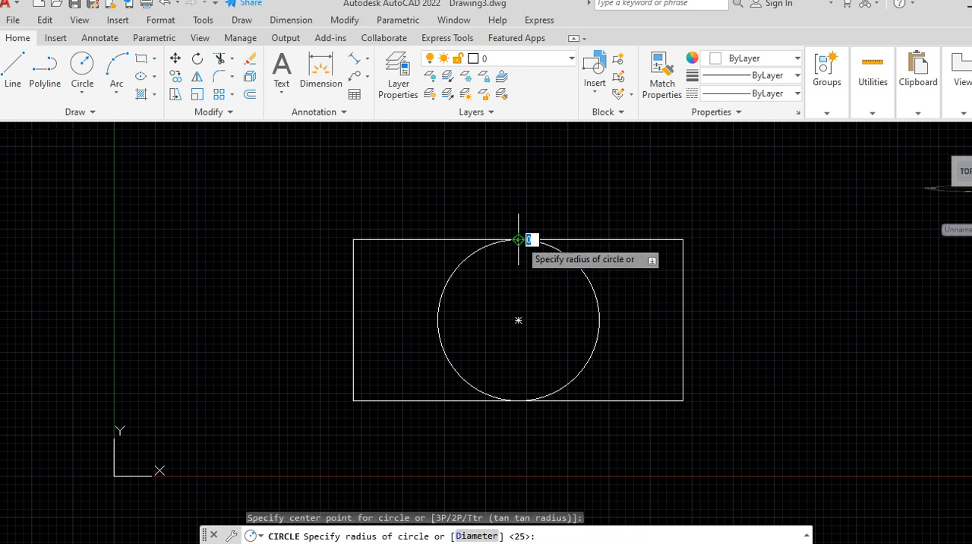
{"action": "left_click", "coordinate": [518, 320]}
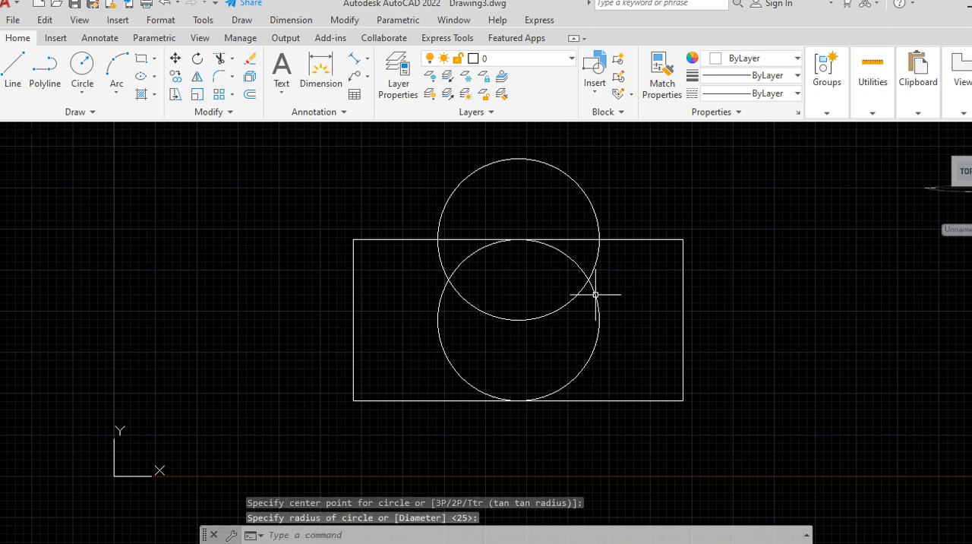
Step: Erase the helper circle centered inside the rectangle
{"action": "left_click", "coordinate": [448, 370]}
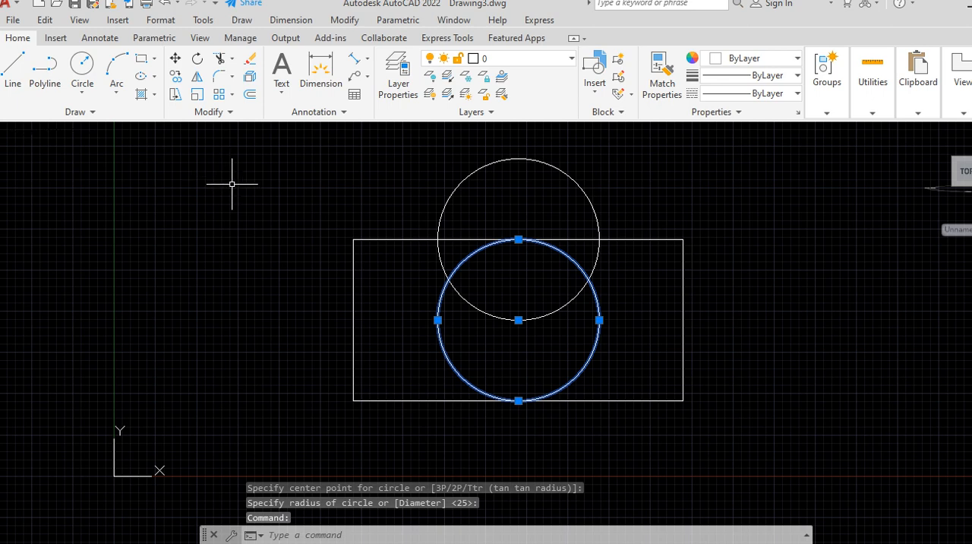
{"action": "right_click", "coordinate": [324, 178]}
{"action": "left_click", "coordinate": [345, 269]}
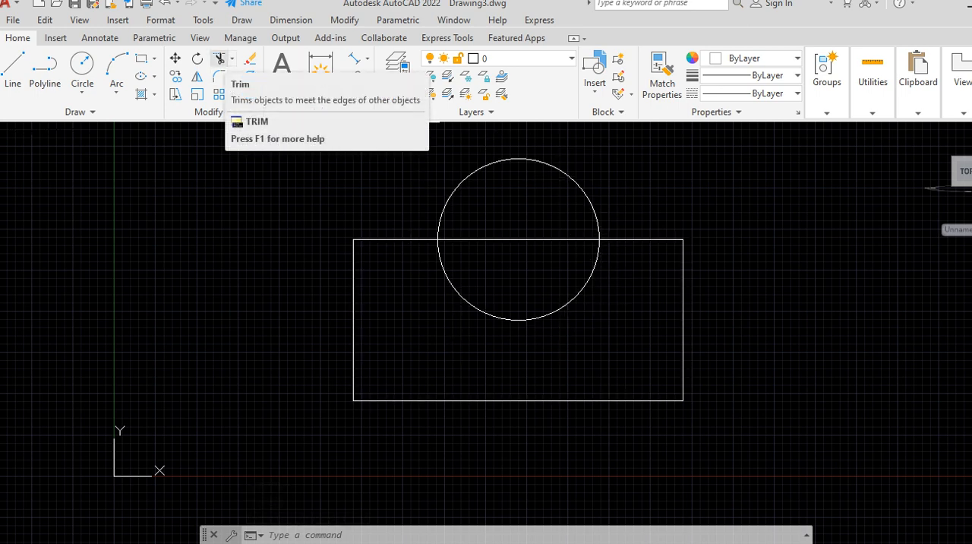
Step: Trim the circle's upper half and the rectangle's edge segment inside it to form a semicircular cutout
{"action": "left_click", "coordinate": [219, 59]}
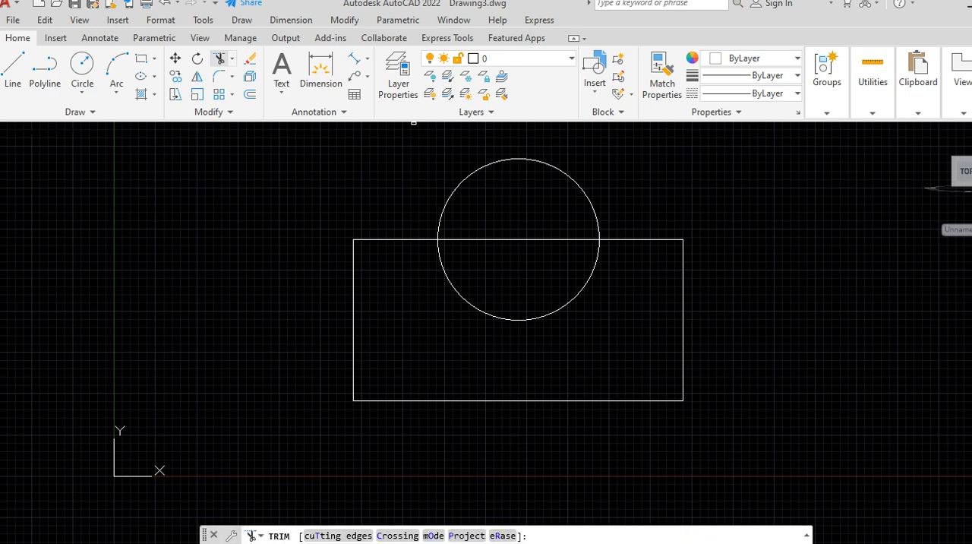
{"action": "left_click", "coordinate": [521, 158]}
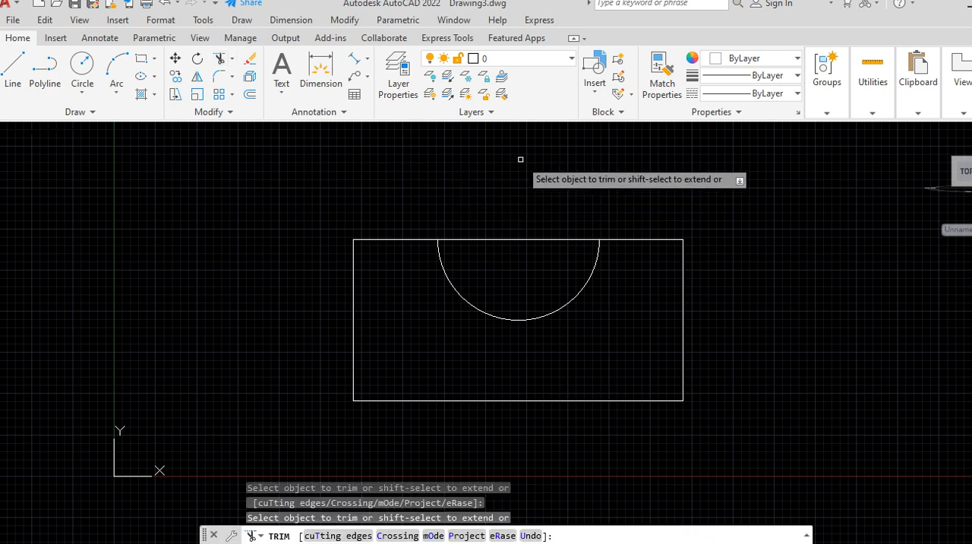
{"action": "left_click", "coordinate": [511, 239]}
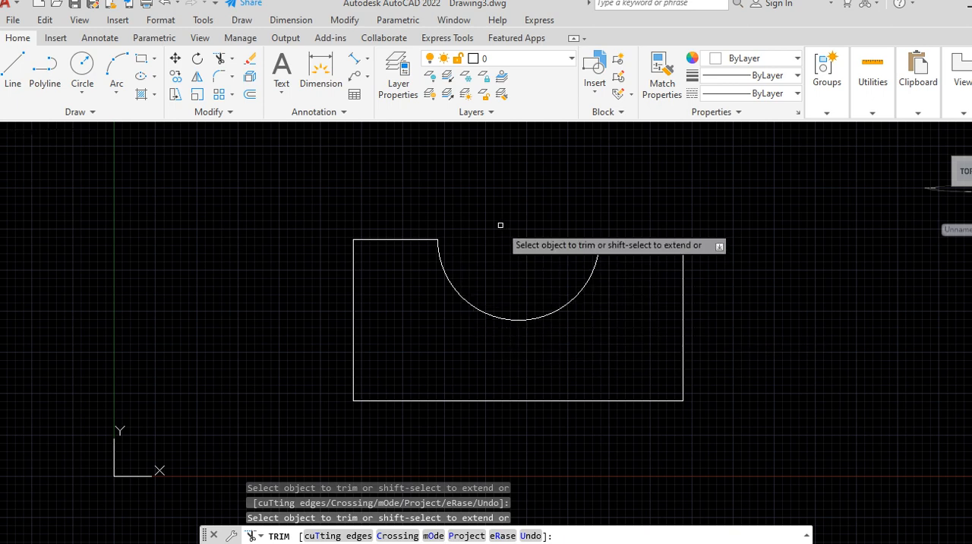
{"action": "key", "text": "Escape"}
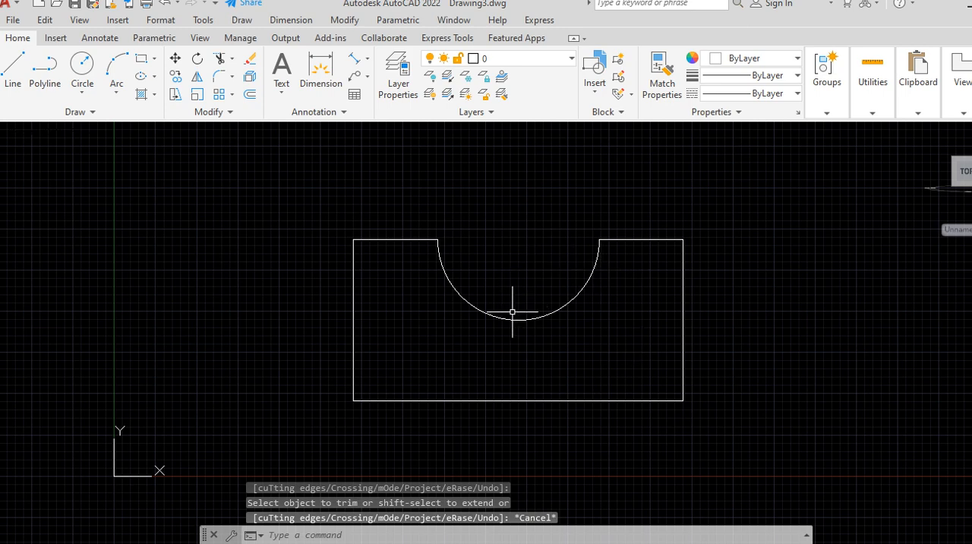
Step: Check the groove's size and its spacing from the cutout in Drawing1.dwg, and return to Drawing3.dwg
{"action": "scroll", "coordinate": [488, 297], "scroll_direction": "down", "scroll_amount": 2}
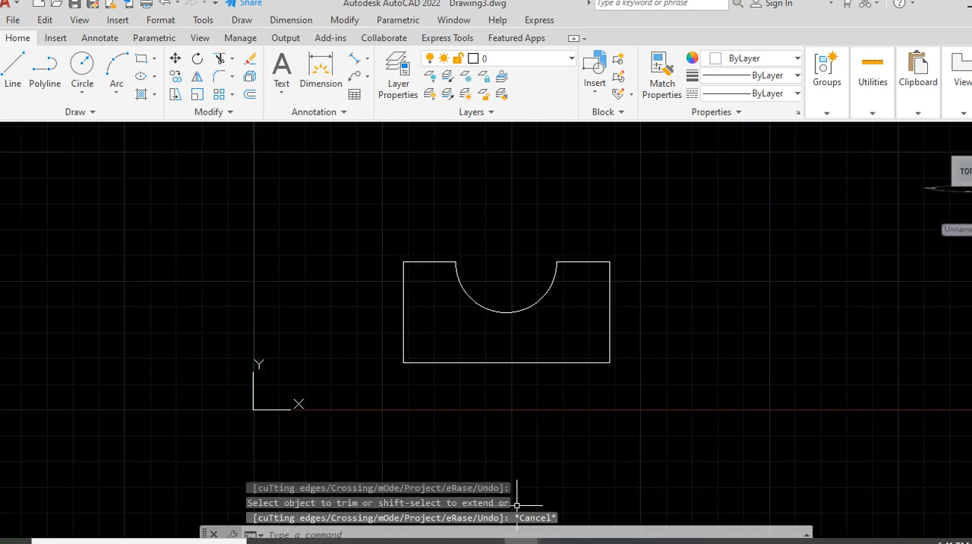
{"action": "mouse_move", "coordinate": [527, 542]}
{"action": "left_click", "coordinate": [441, 486]}
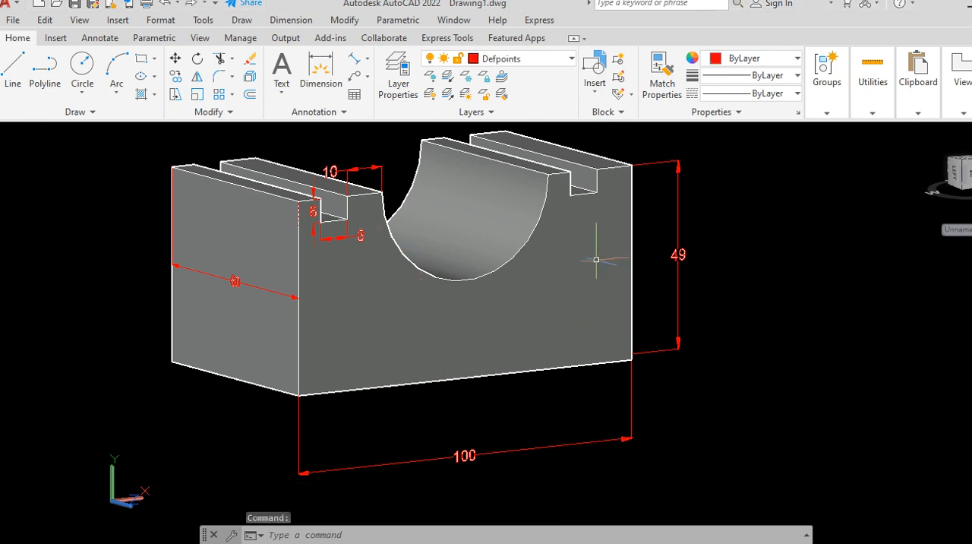
{"action": "mouse_move", "coordinate": [524, 541]}
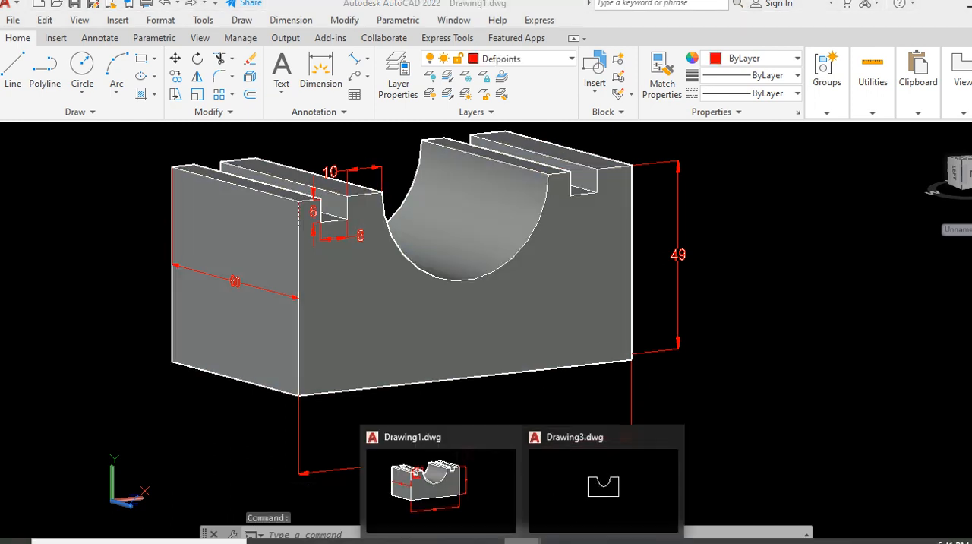
{"action": "left_click", "coordinate": [603, 478]}
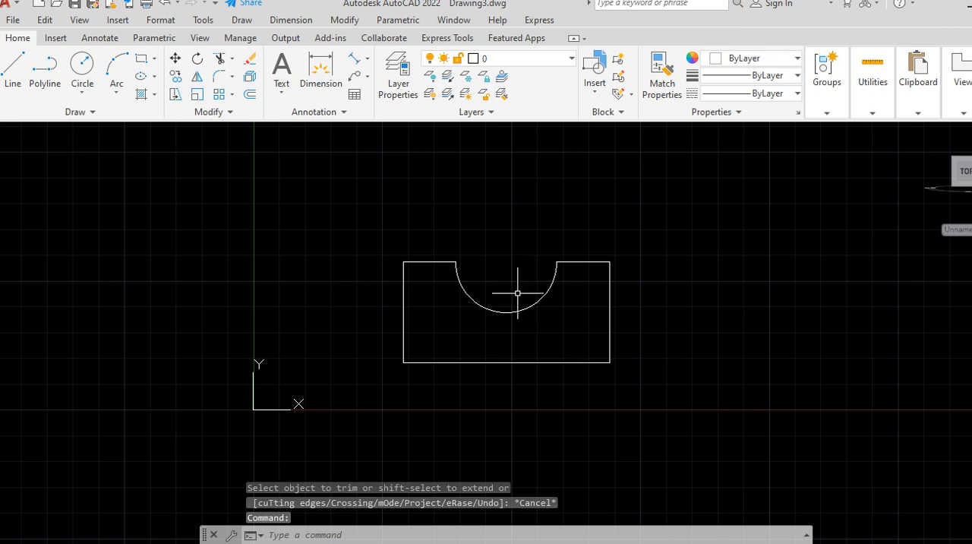
{"action": "scroll", "coordinate": [518, 306], "scroll_direction": "up", "scroll_amount": 2}
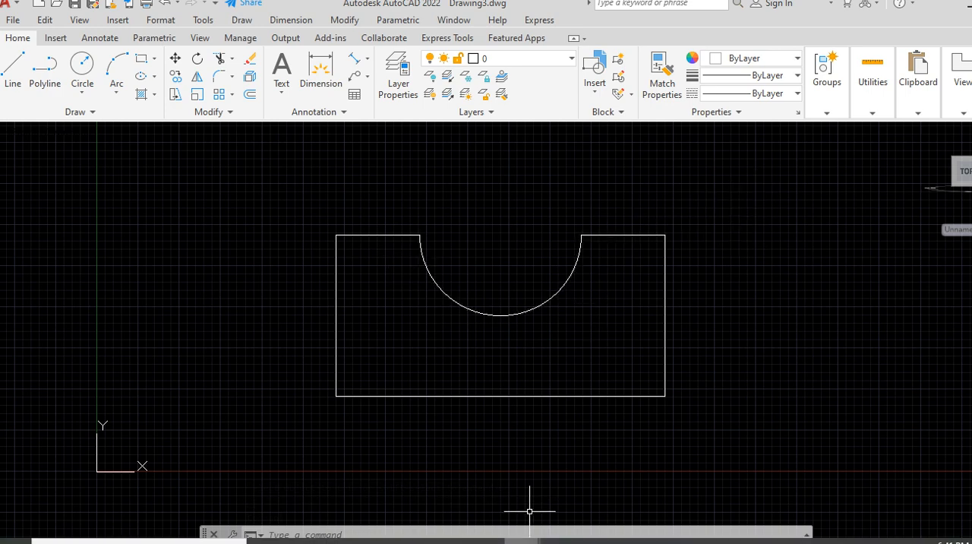
{"action": "mouse_move", "coordinate": [529, 538]}
{"action": "left_click", "coordinate": [440, 479]}
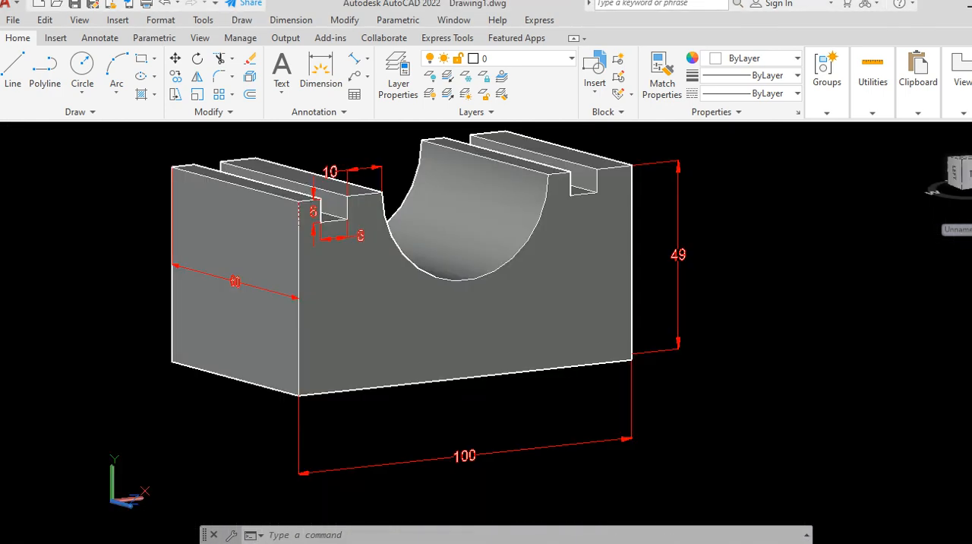
{"action": "scroll", "coordinate": [360, 218], "scroll_direction": "up", "scroll_amount": 2}
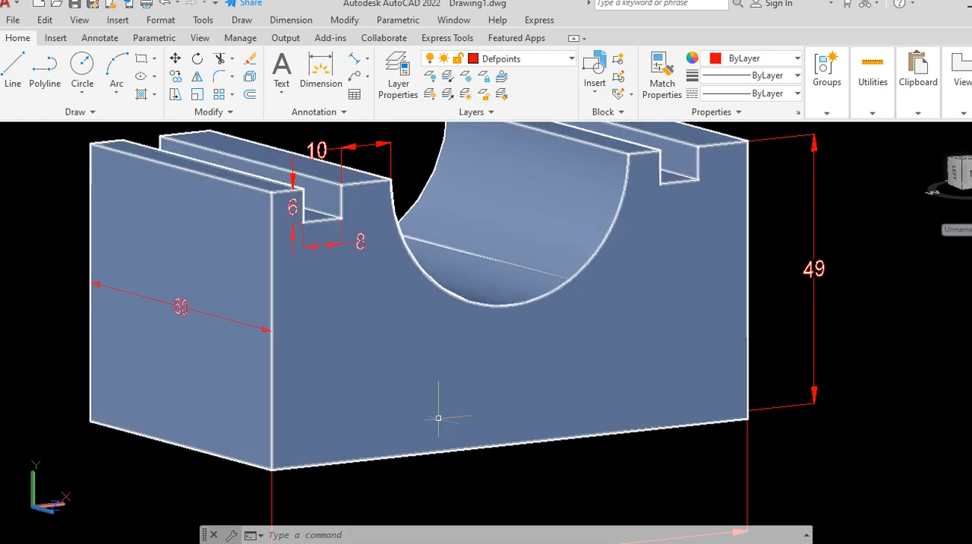
{"action": "mouse_move", "coordinate": [520, 540]}
{"action": "left_click", "coordinate": [596, 486]}
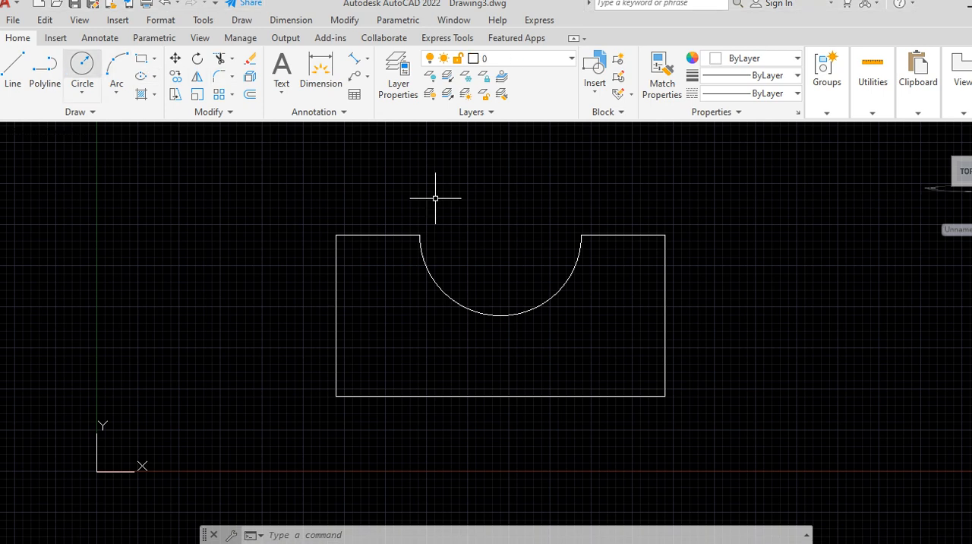
Step: Start a line at the left end of the semicircular cutout and turn on Ortho mode
{"action": "type", "text": "l"}
{"action": "key", "text": "Return"}
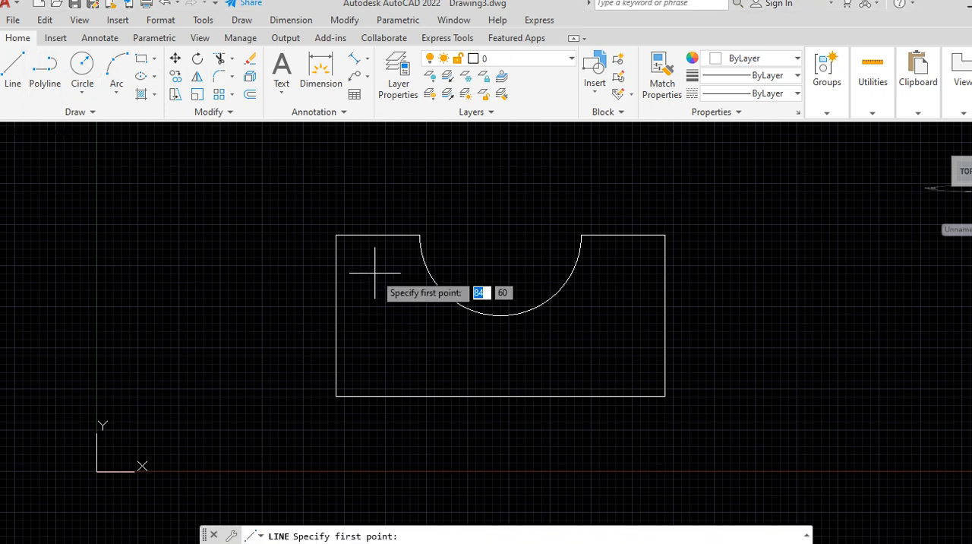
{"action": "left_click", "coordinate": [420, 236]}
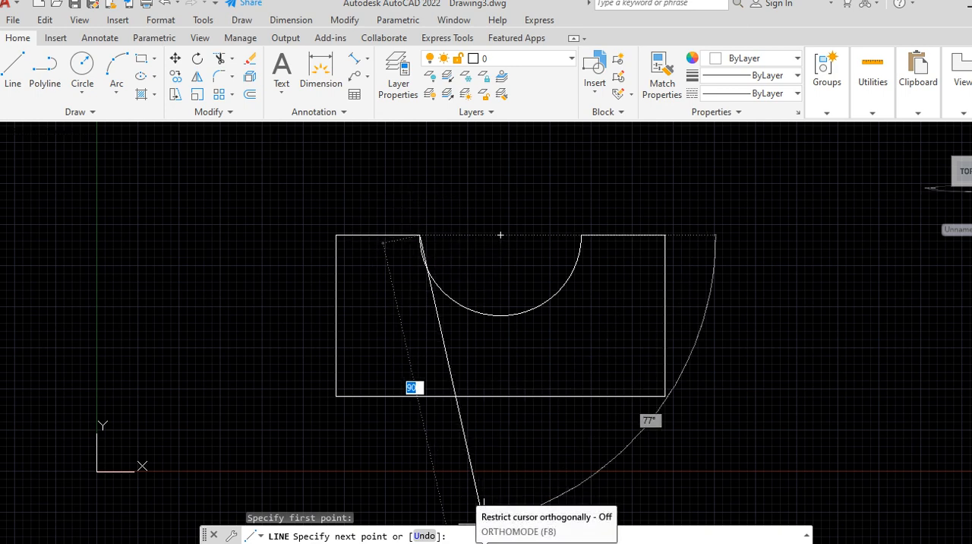
{"action": "left_click", "coordinate": [484, 542]}
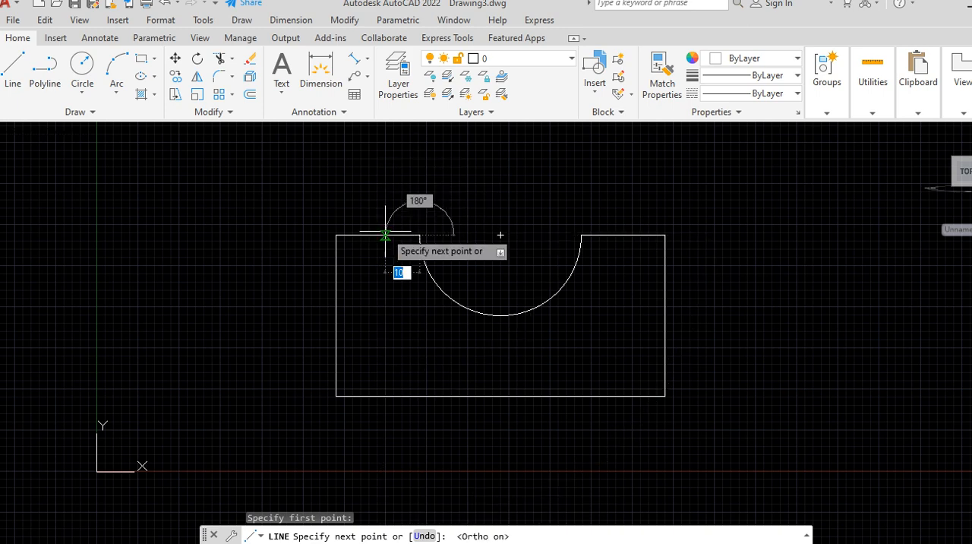
Step: Draw a 10 mm segment leftward along the upper edge and end the line there
{"action": "type", "text": "1"}
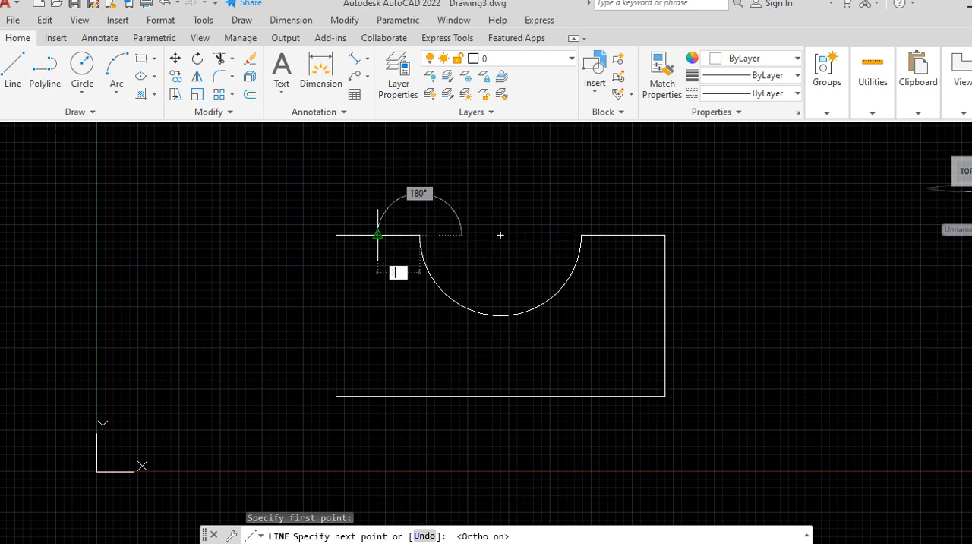
{"action": "type", "text": "0"}
{"action": "key", "text": "Return"}
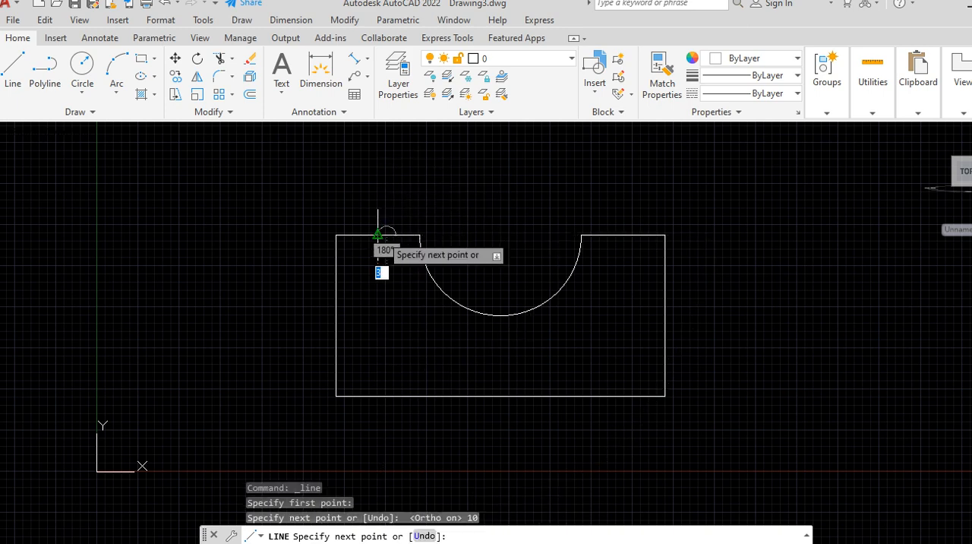
{"action": "scroll", "coordinate": [372, 246], "scroll_direction": "up", "scroll_amount": 2}
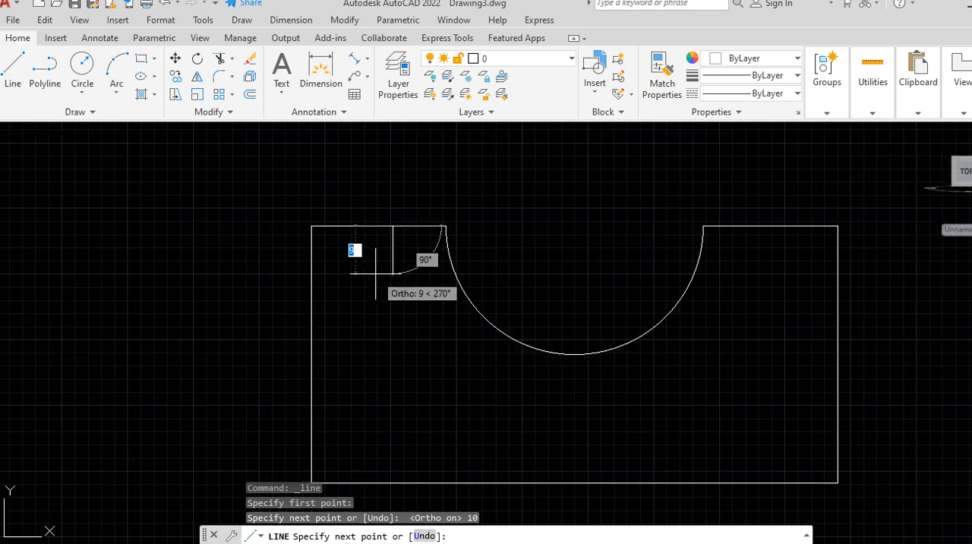
{"action": "scroll", "coordinate": [375, 272], "scroll_direction": "up", "scroll_amount": 1}
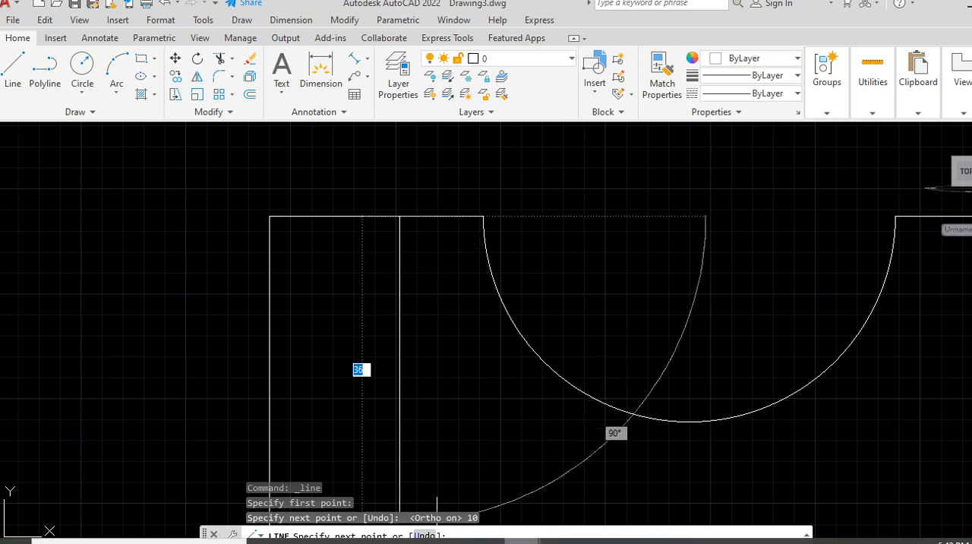
{"action": "mouse_move", "coordinate": [521, 541]}
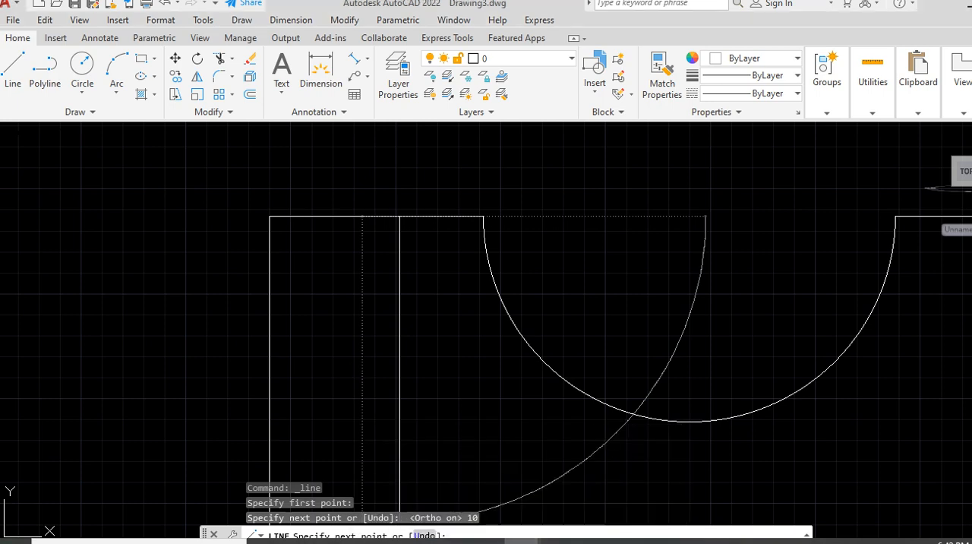
{"action": "key", "text": "Escape"}
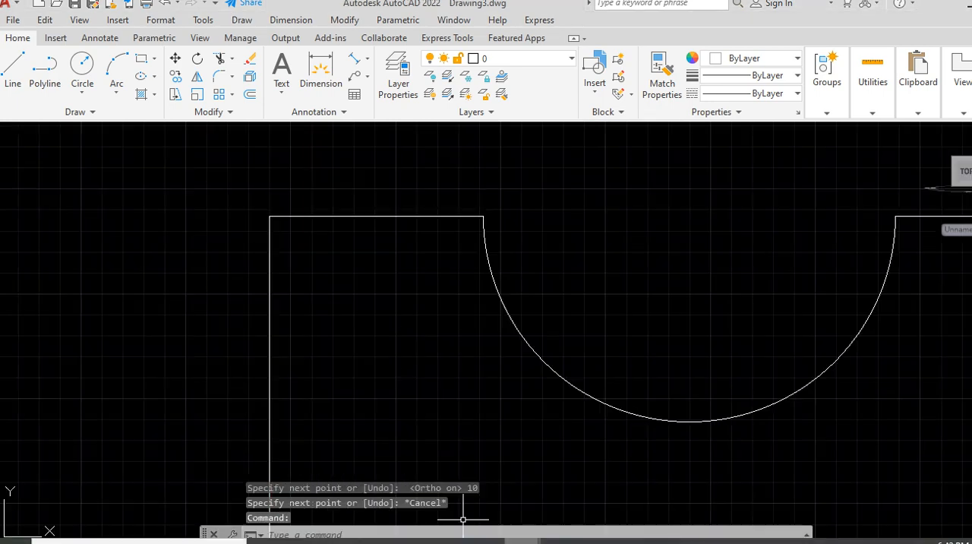
Step: Erase the 10 mm line on the upper edge beside the cutout
{"action": "scroll", "coordinate": [441, 204], "scroll_direction": "down", "scroll_amount": 4}
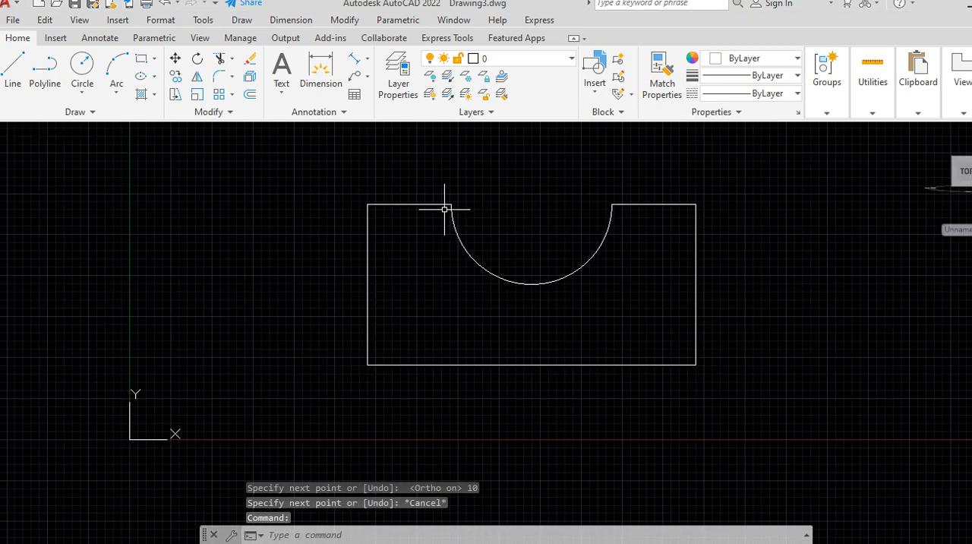
{"action": "scroll", "coordinate": [442, 203], "scroll_direction": "up", "scroll_amount": 2}
{"action": "left_click", "coordinate": [435, 202]}
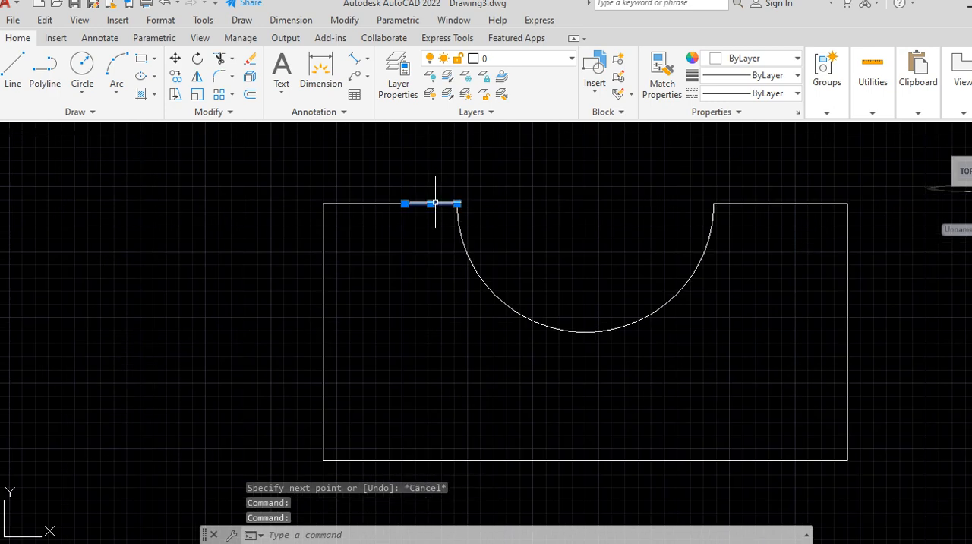
{"action": "right_click", "coordinate": [484, 164]}
{"action": "left_click", "coordinate": [509, 254]}
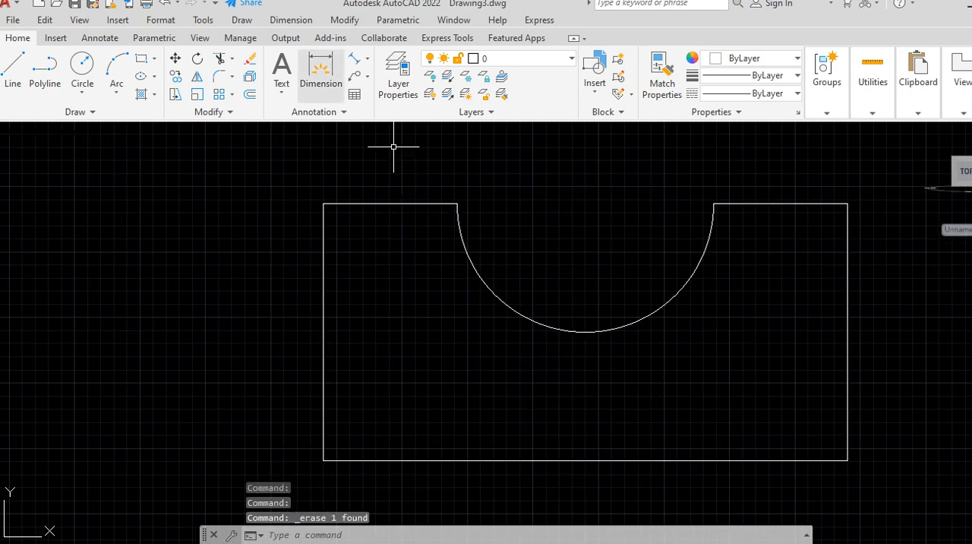
Step: Draw a 10 mm guide line leftward along the upper edge, starting from the cutout's left end
{"action": "left_click", "coordinate": [13, 72]}
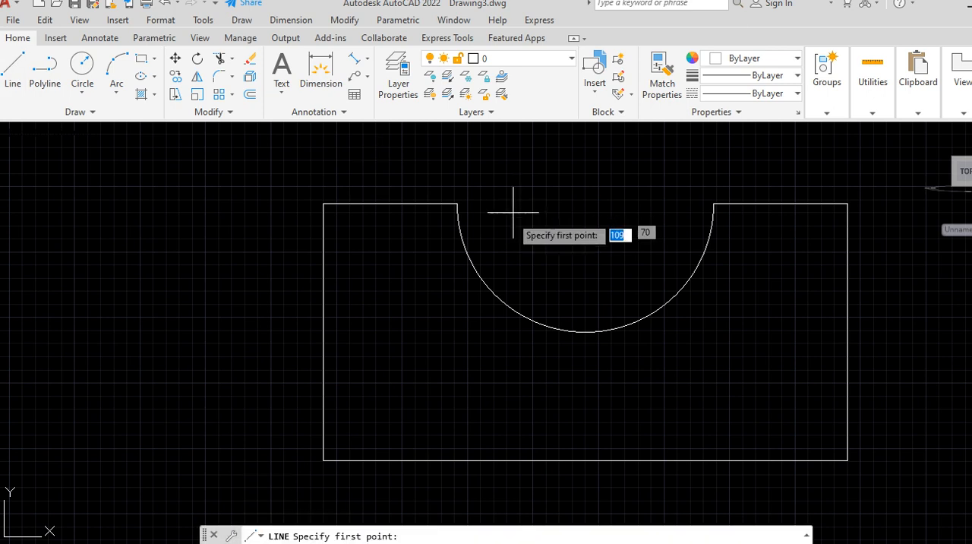
{"action": "left_click", "coordinate": [457, 204]}
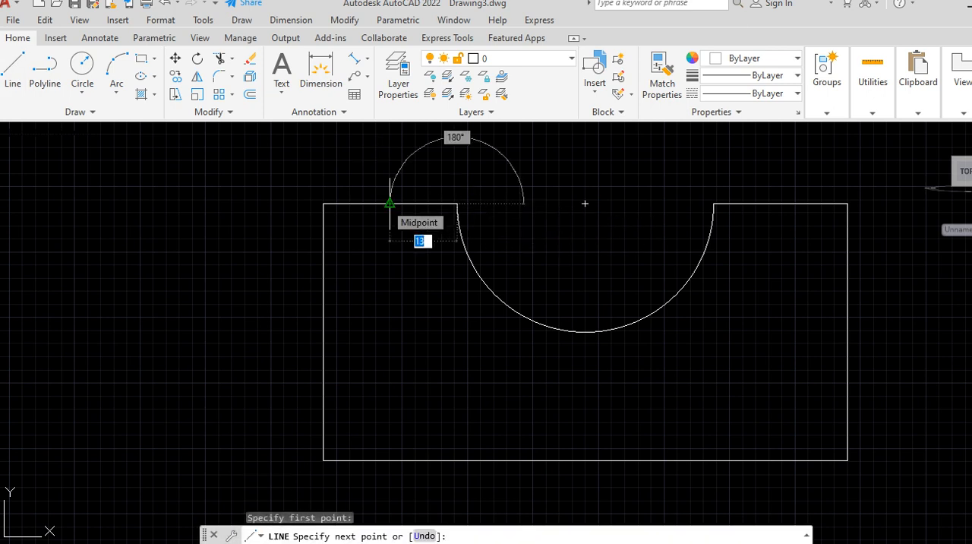
{"action": "type", "text": "10"}
{"action": "key", "text": "Return"}
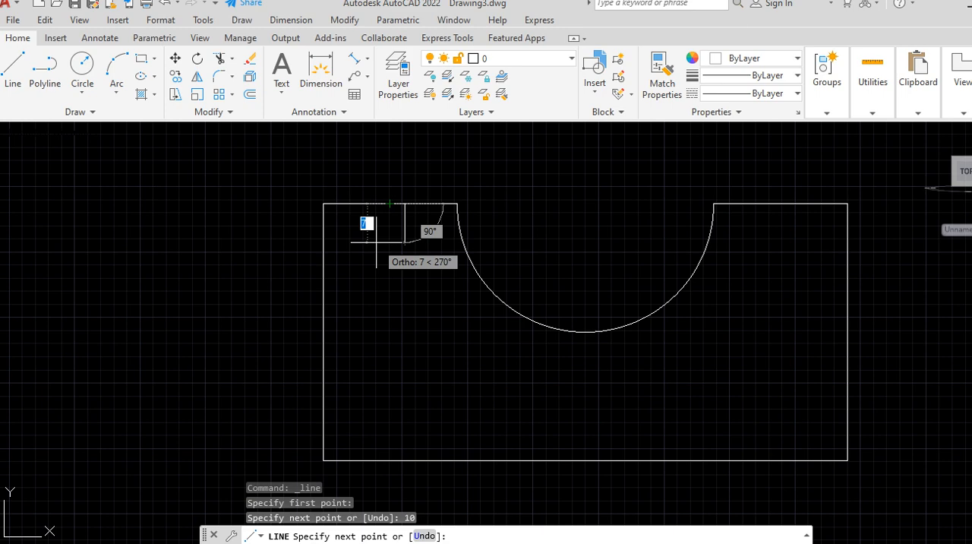
Step: Continue the line into a closed rectangular groove outline 8 mm deep and 6 mm wide below the upper edge
{"action": "key", "text": "BackSpace"}
{"action": "key", "text": "Return"}
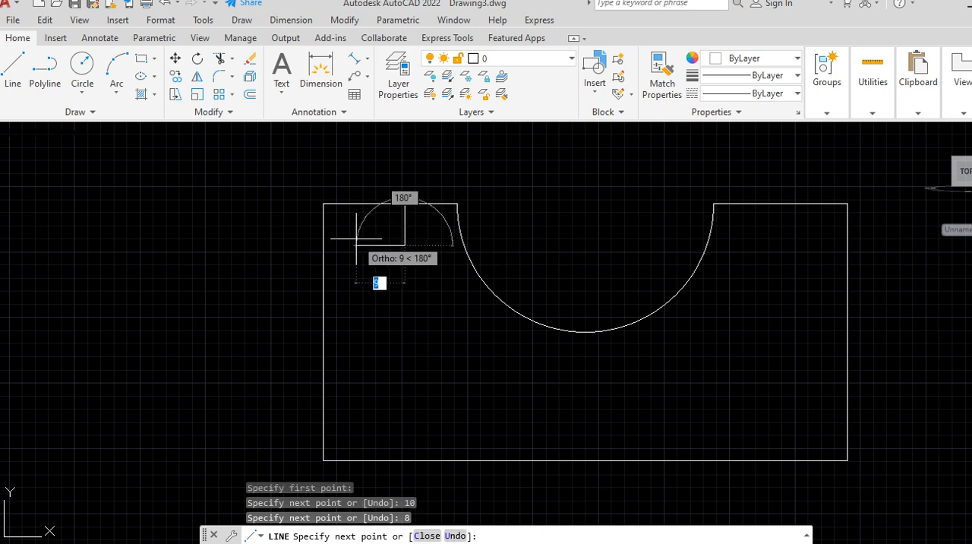
{"action": "type", "text": "6"}
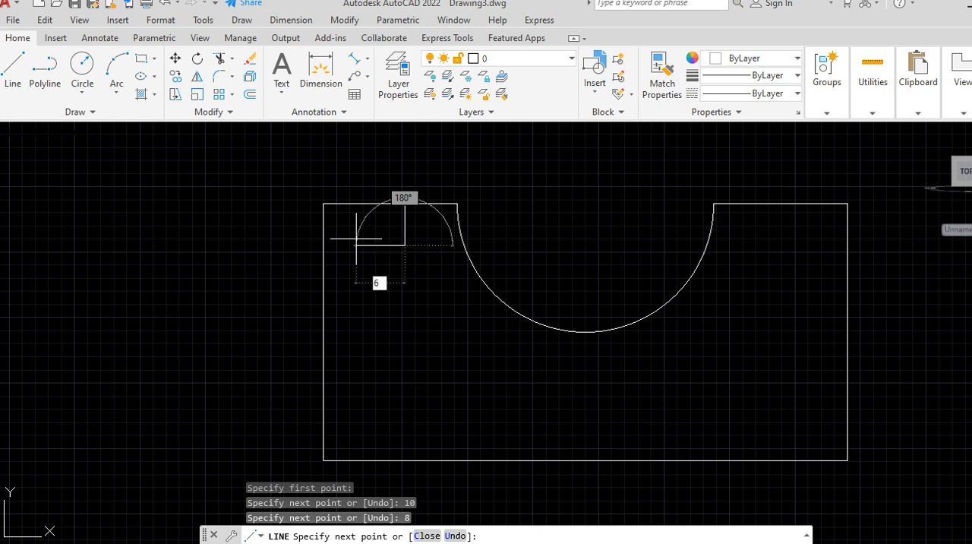
{"action": "key", "text": "Return"}
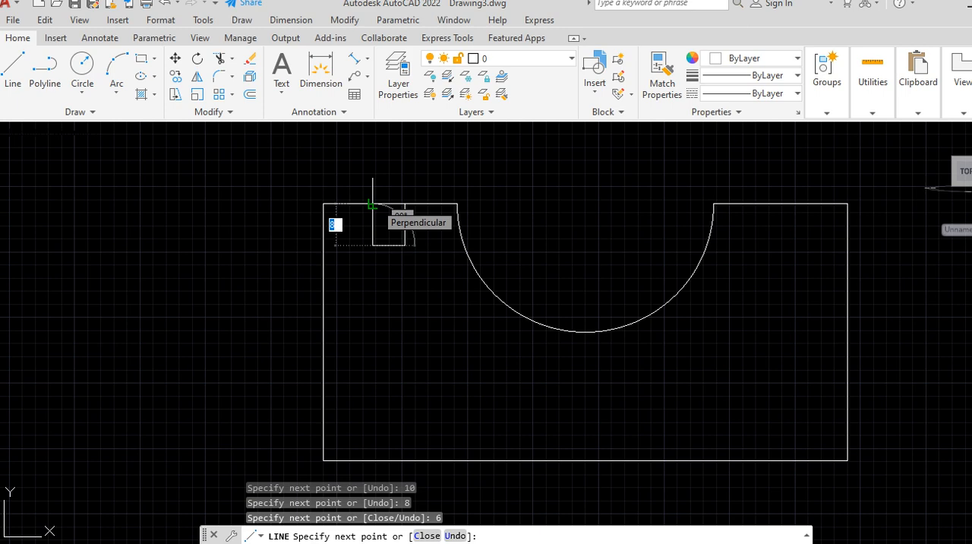
{"action": "type", "text": "8"}
{"action": "key", "text": "Return"}
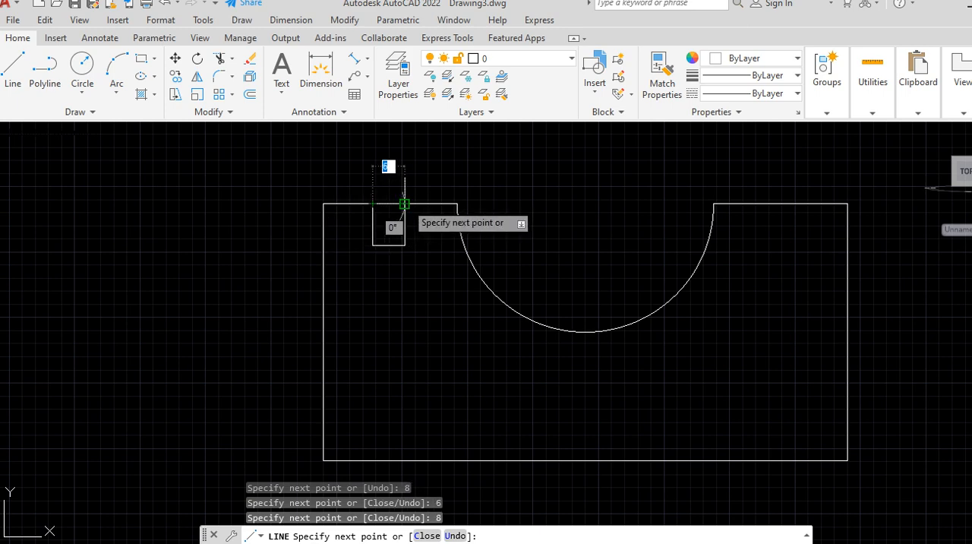
{"action": "right_click", "coordinate": [404, 204]}
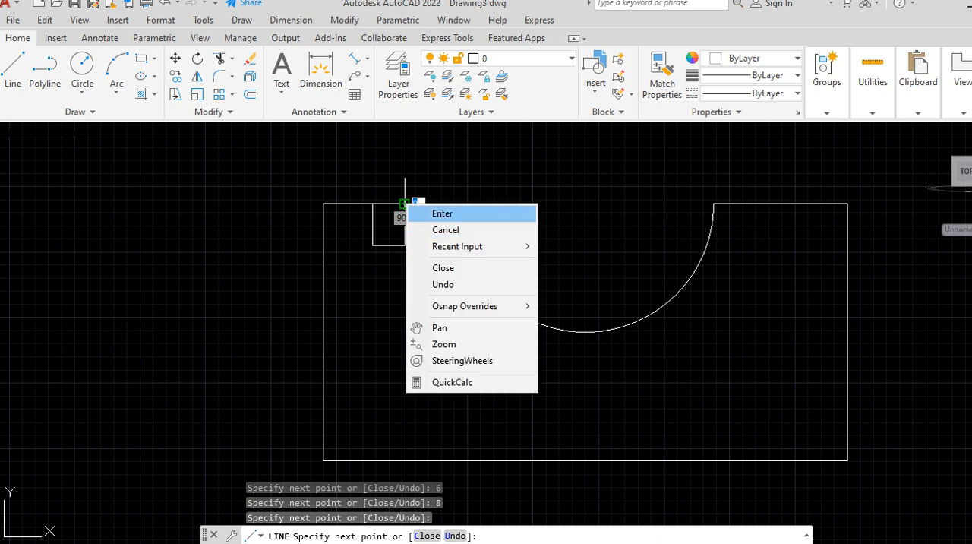
{"action": "left_click", "coordinate": [416, 212]}
Step: Erase the 10 mm guide line between the groove outline and the cutout
{"action": "left_click", "coordinate": [425, 204]}
{"action": "right_click", "coordinate": [520, 187]}
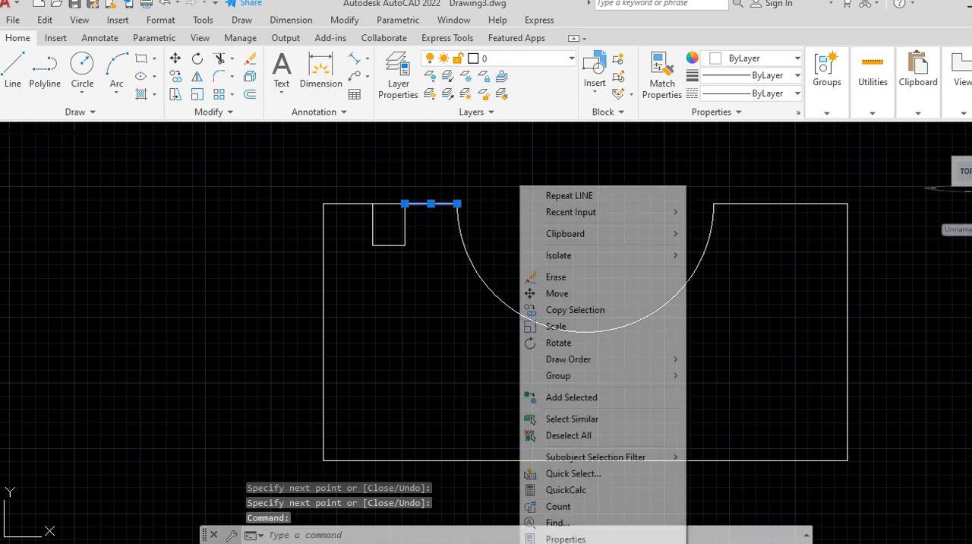
{"action": "left_click", "coordinate": [535, 278]}
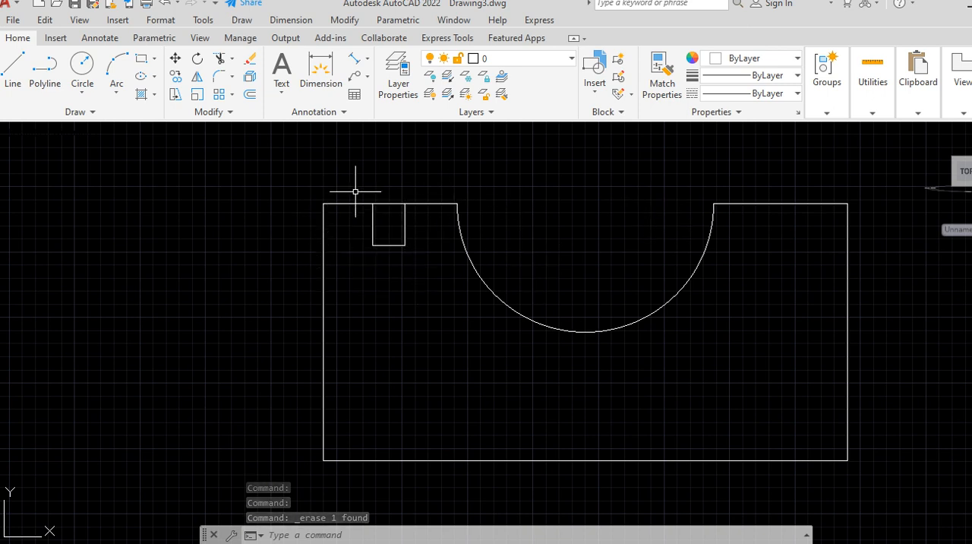
Step: Join the four lines of the rectangular groove outline beside the cutout into a single polyline
{"action": "left_click", "coordinate": [401, 249]}
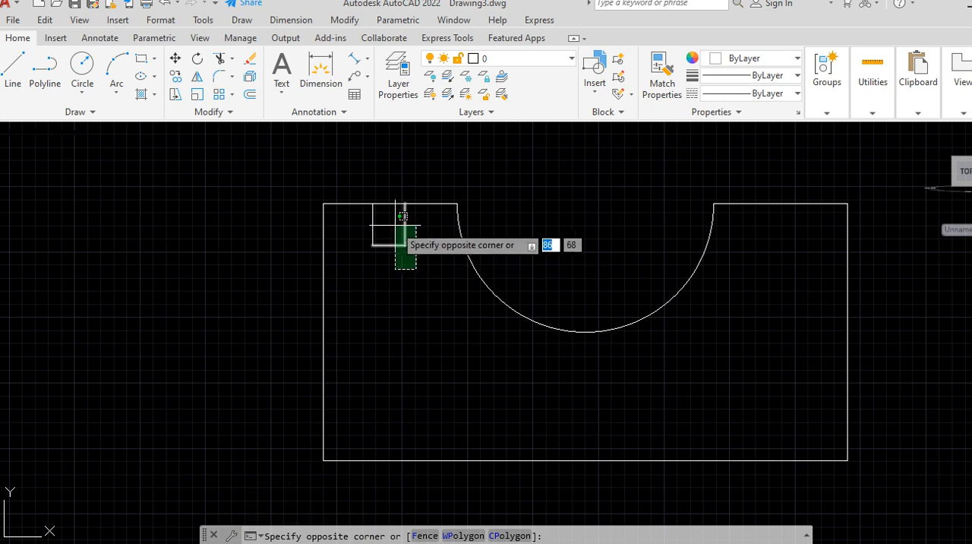
{"action": "left_click", "coordinate": [370, 214]}
{"action": "scroll", "coordinate": [376, 206], "scroll_direction": "up", "scroll_amount": 2}
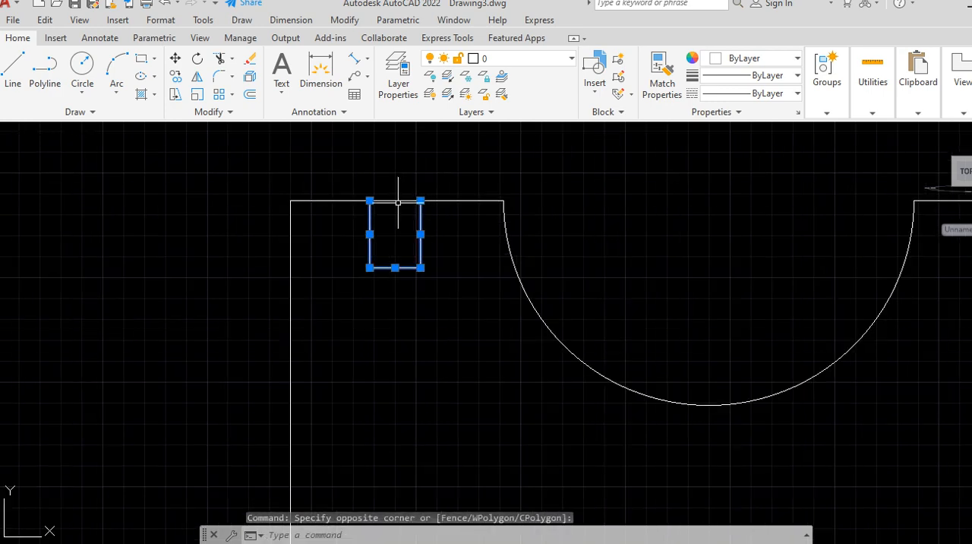
{"action": "left_click", "coordinate": [398, 201]}
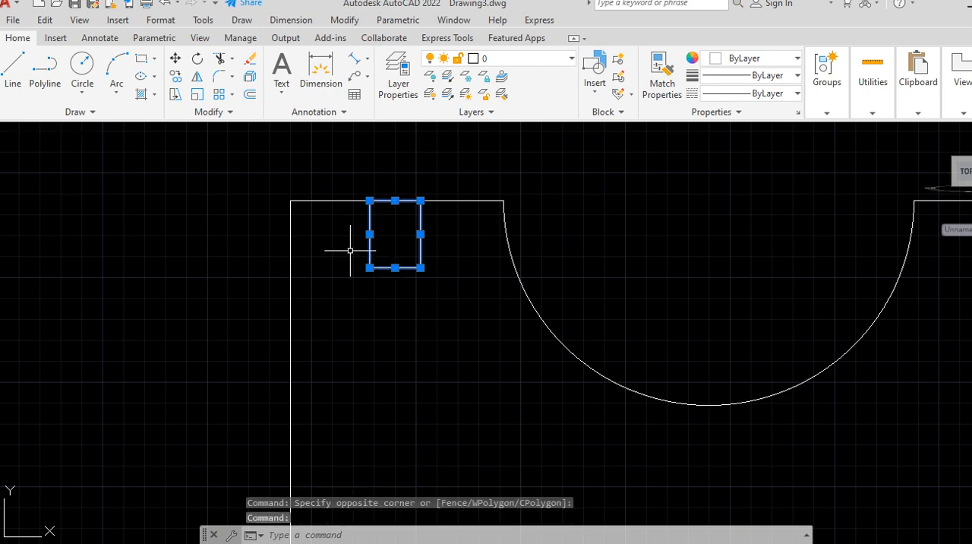
{"action": "scroll", "coordinate": [361, 251], "scroll_direction": "down", "scroll_amount": 4}
{"action": "scroll", "coordinate": [383, 249], "scroll_direction": "up", "scroll_amount": 2}
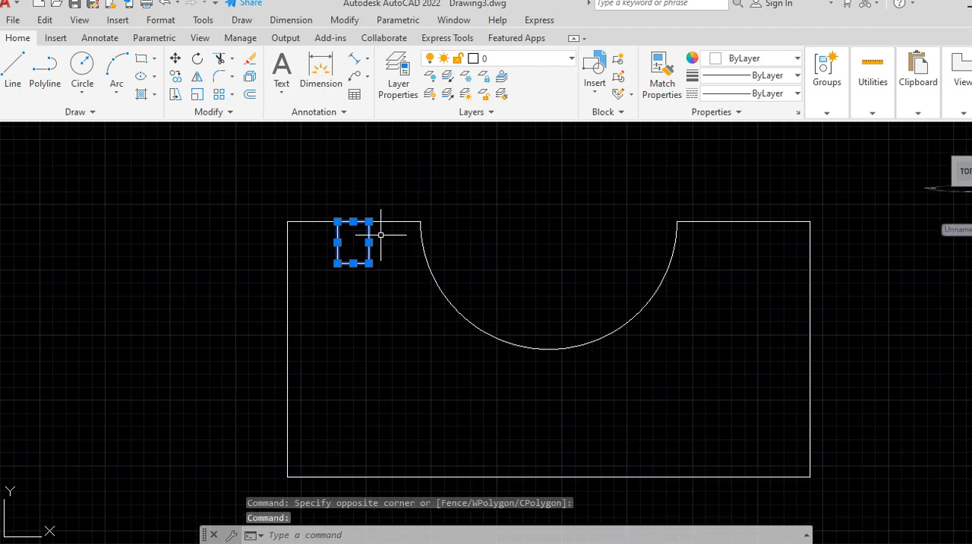
{"action": "scroll", "coordinate": [436, 199], "scroll_direction": "up", "scroll_amount": 2}
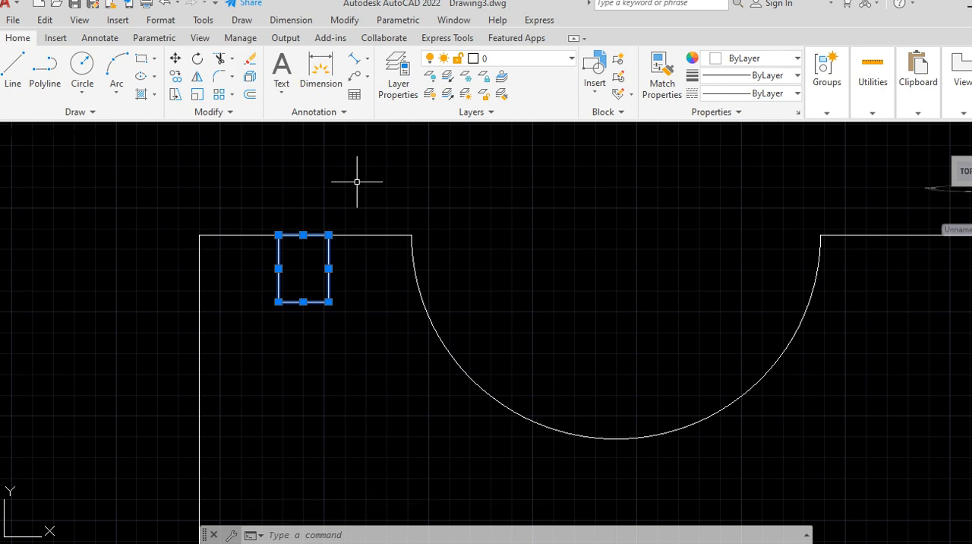
{"action": "type", "text": "JOIN"}
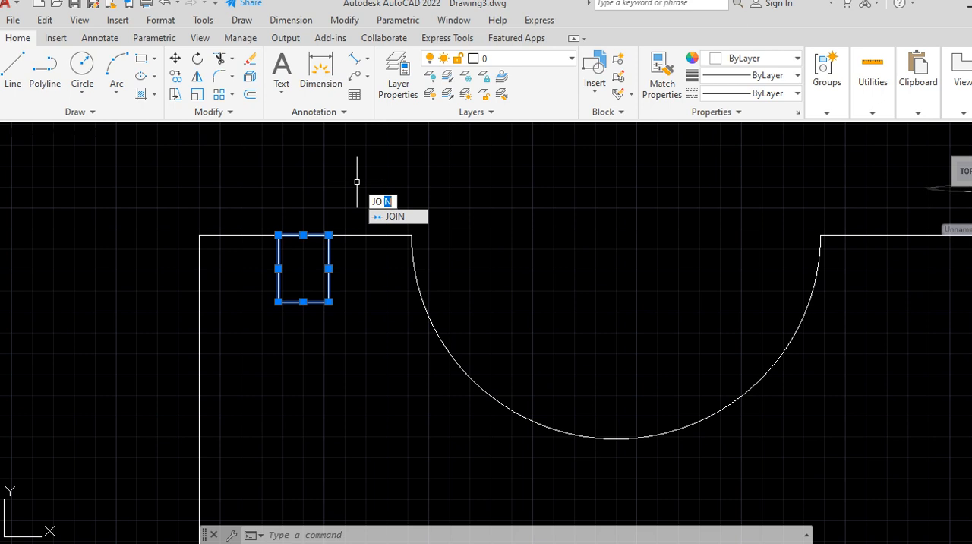
{"action": "key", "text": "Return"}
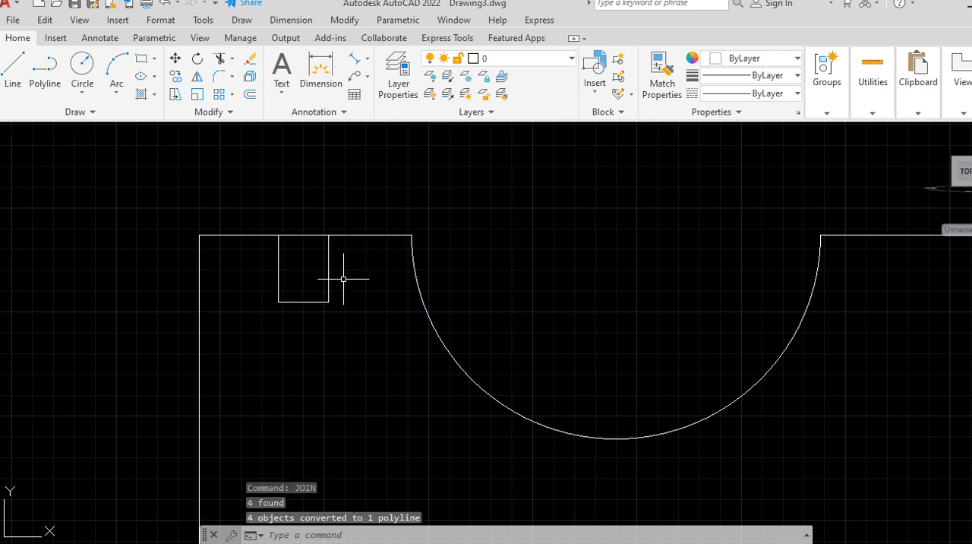
Step: Copy the groove outline using the cutout's left end as base point and the profile's upper-right corner as second point
{"action": "left_click", "coordinate": [332, 279]}
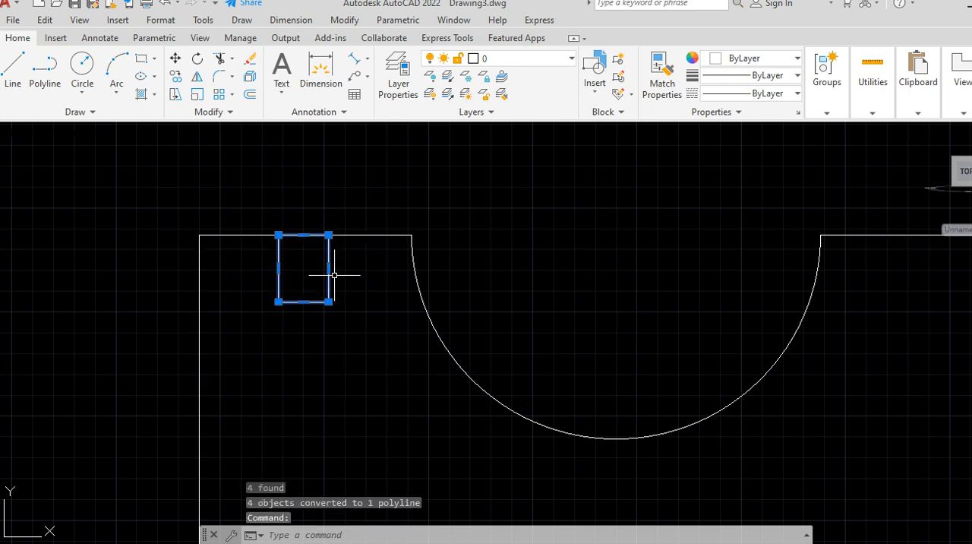
{"action": "scroll", "coordinate": [334, 275], "scroll_direction": "down", "scroll_amount": 2}
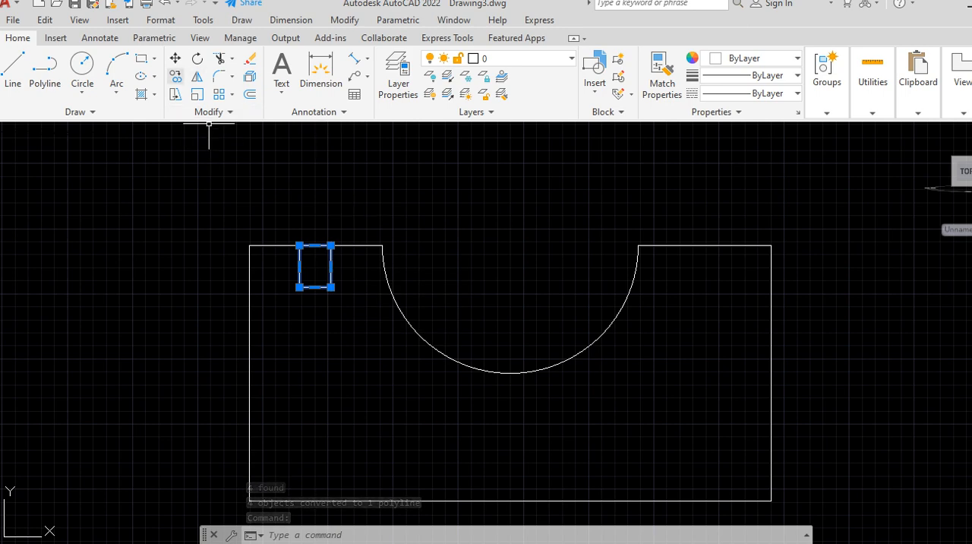
{"action": "left_click", "coordinate": [175, 76]}
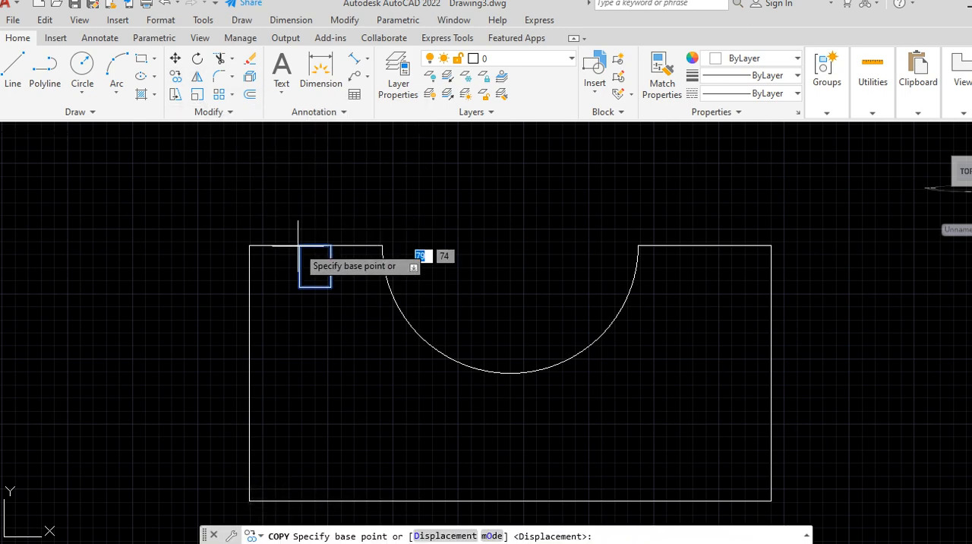
{"action": "left_click", "coordinate": [382, 245]}
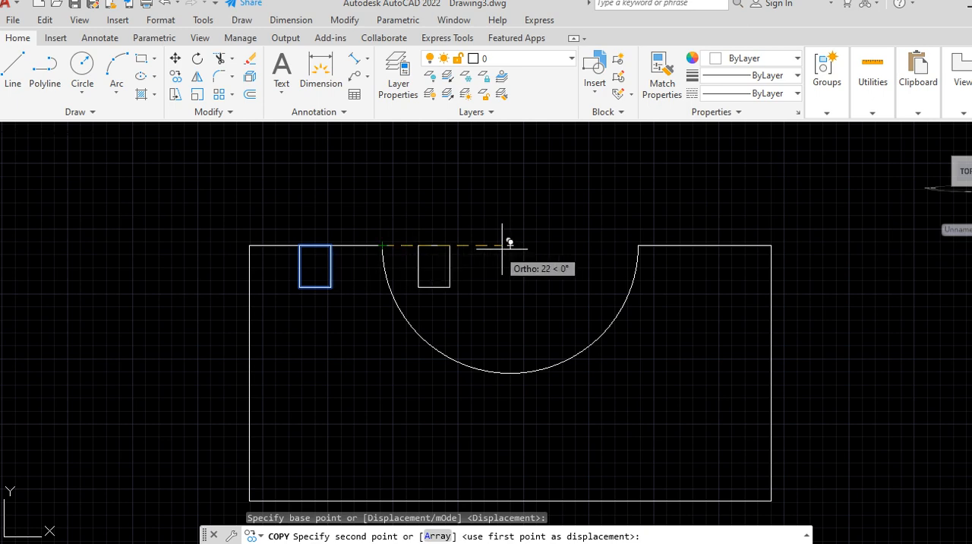
{"action": "left_click", "coordinate": [770, 240]}
{"action": "right_click", "coordinate": [587, 221]}
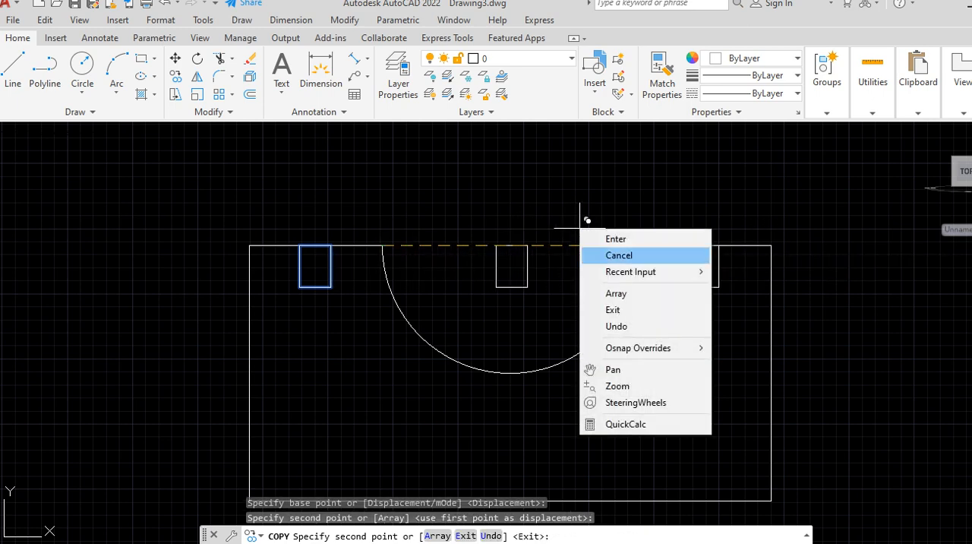
{"action": "left_click", "coordinate": [619, 255]}
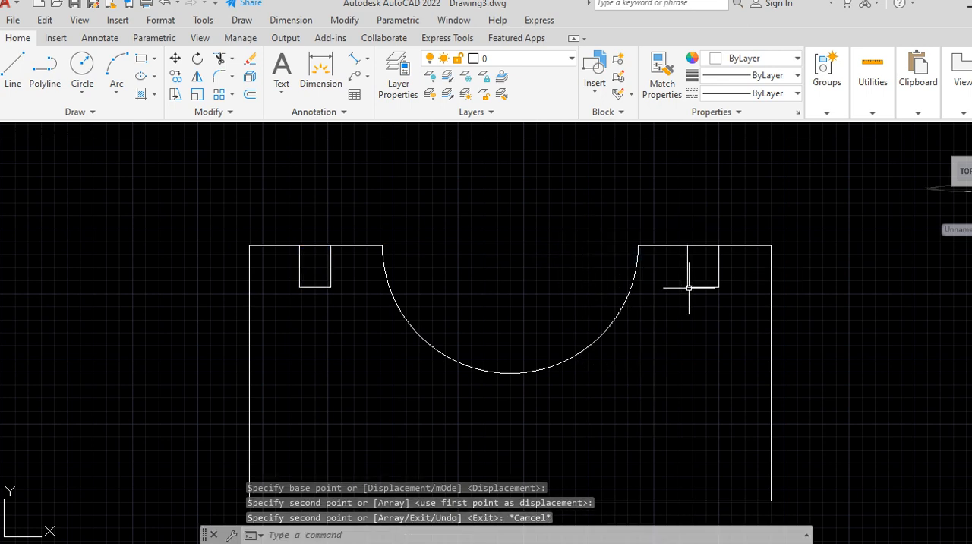
Step: Join the block's outer outline and the semicircular cutout arc into one closed polyline
{"action": "scroll", "coordinate": [619, 193], "scroll_direction": "down", "scroll_amount": 1}
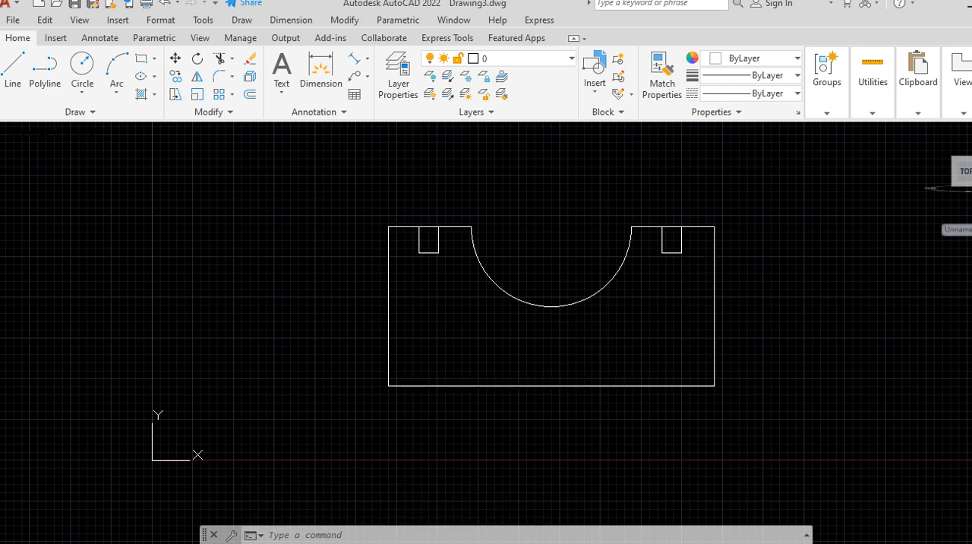
{"action": "left_click", "coordinate": [566, 383]}
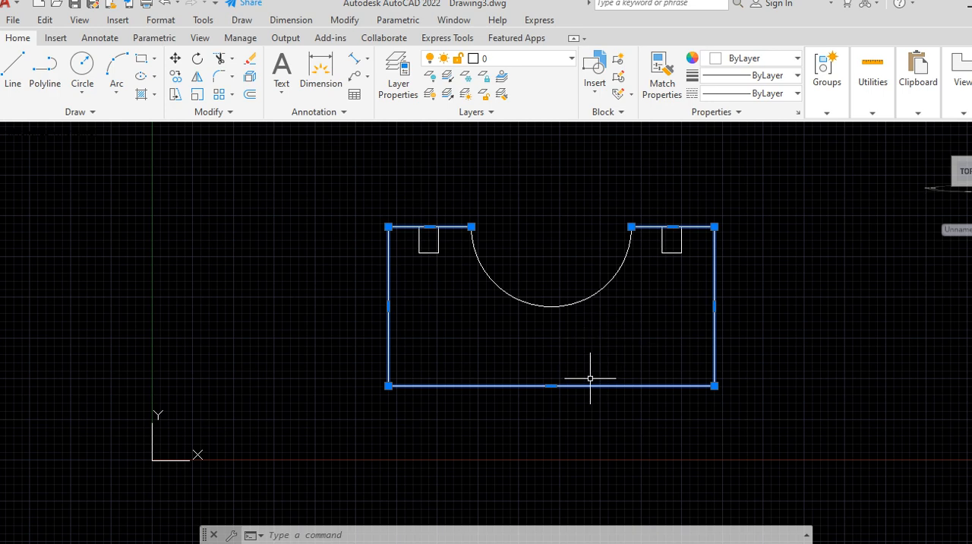
{"action": "key", "text": "Escape"}
{"action": "left_click", "coordinate": [549, 386]}
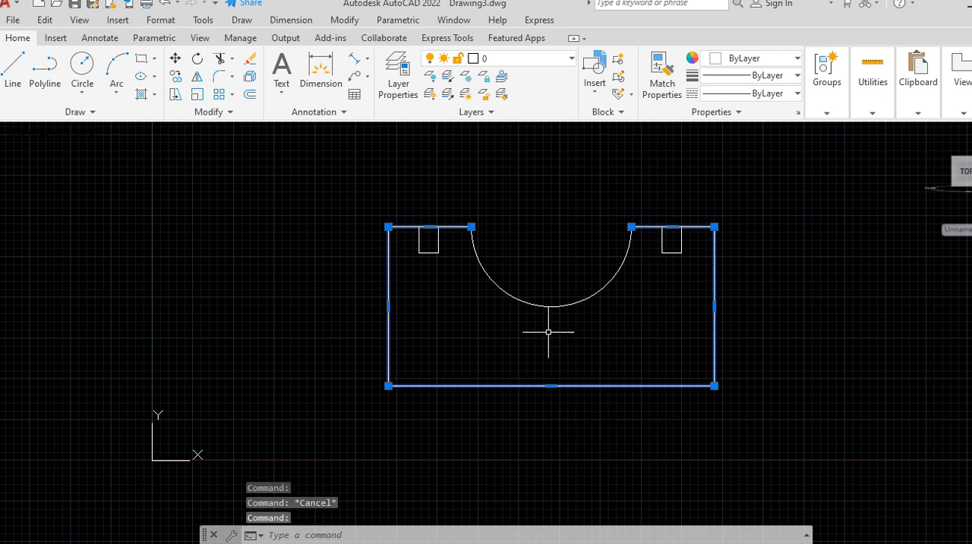
{"action": "left_click", "coordinate": [551, 307]}
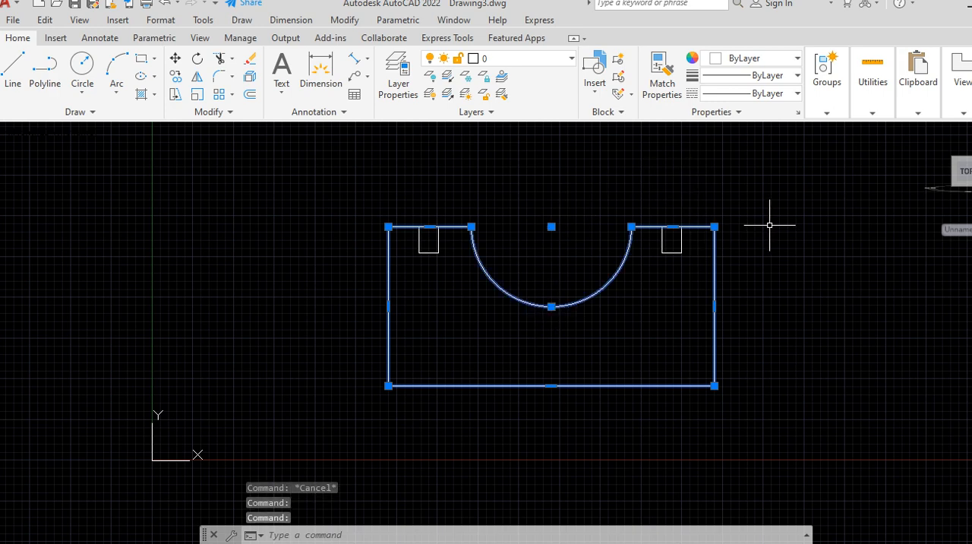
{"action": "type", "text": "JOIN"}
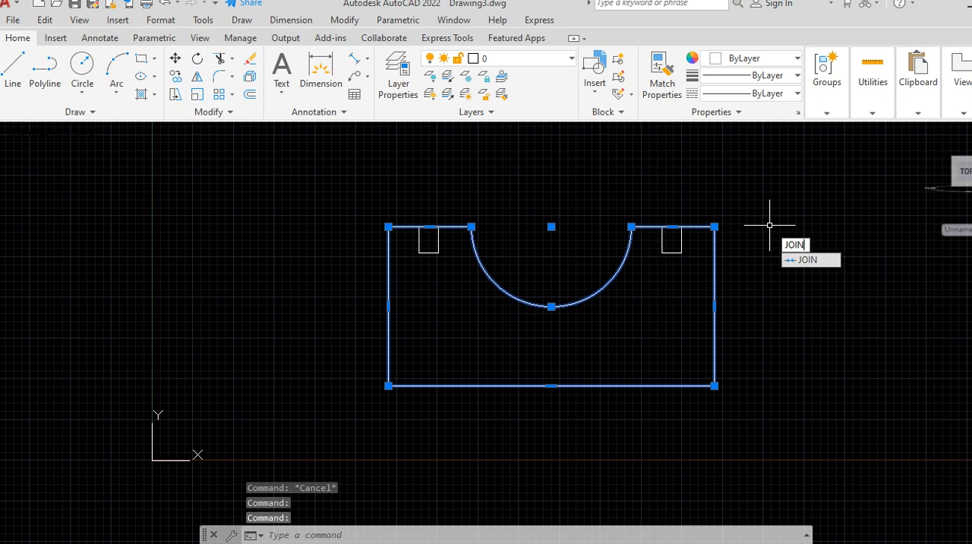
{"action": "key", "text": "Return"}
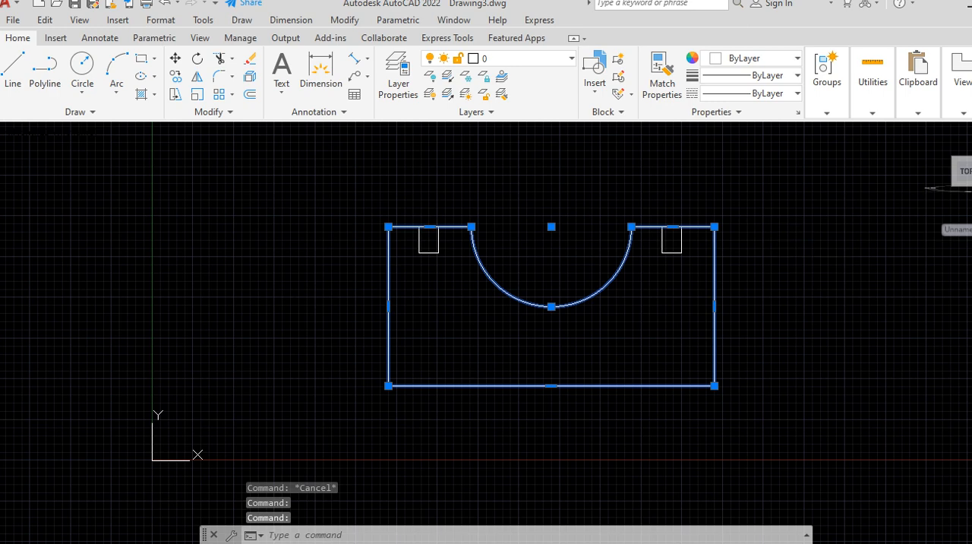
{"action": "left_click", "coordinate": [714, 319]}
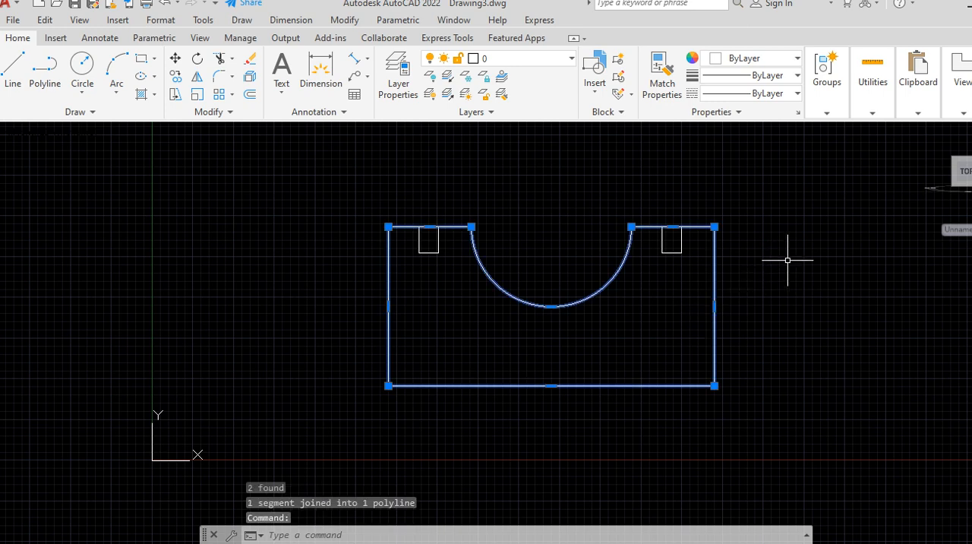
{"action": "key", "text": "Escape"}
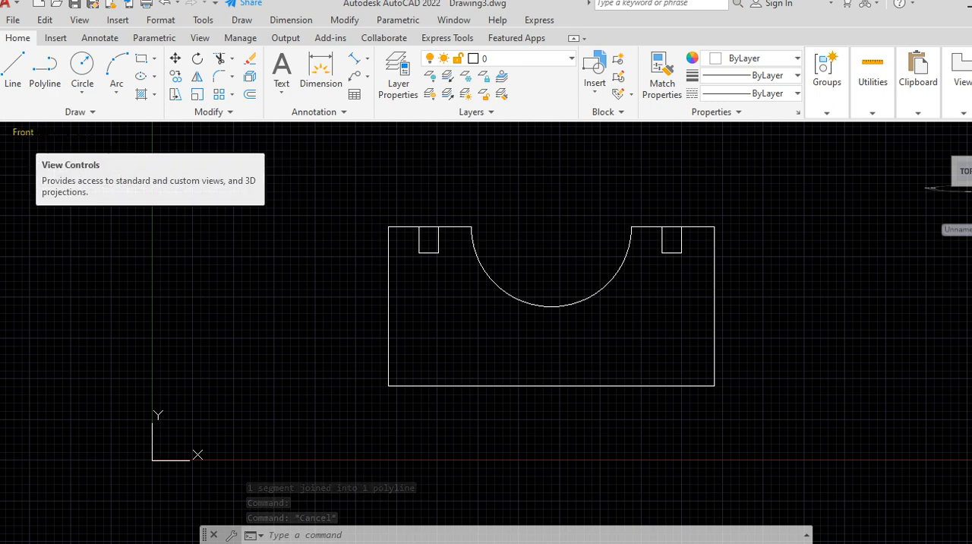
Step: Switch the drawing to the SW Isometric view and turn off the grid
{"action": "left_click", "coordinate": [23, 132]}
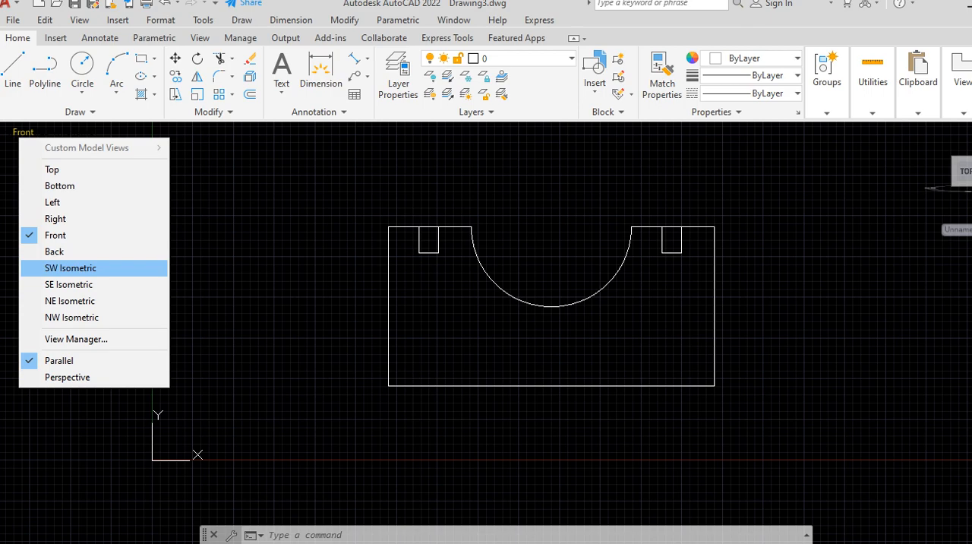
{"action": "left_click", "coordinate": [70, 268]}
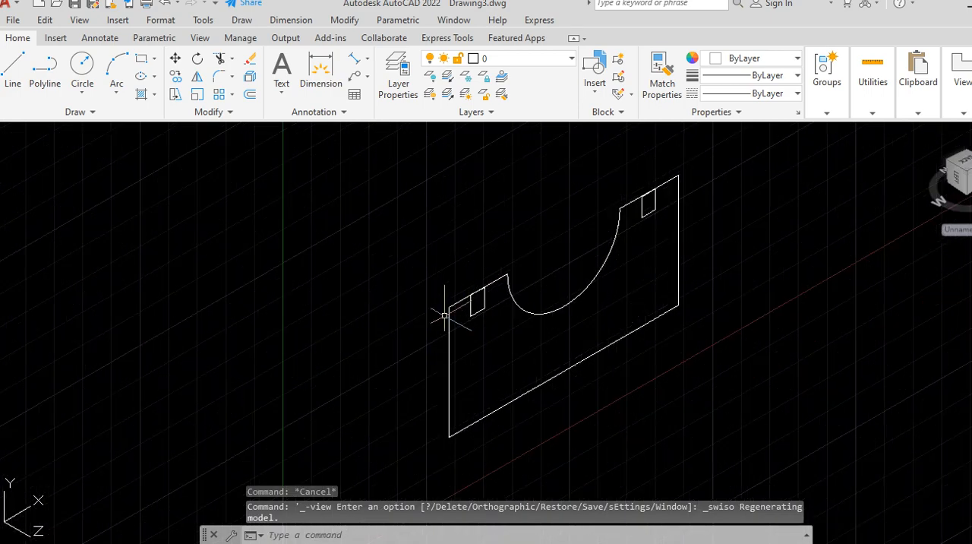
{"action": "scroll", "coordinate": [440, 328], "scroll_direction": "up", "scroll_amount": 1}
{"action": "scroll", "coordinate": [406, 217], "scroll_direction": "down", "scroll_amount": 1}
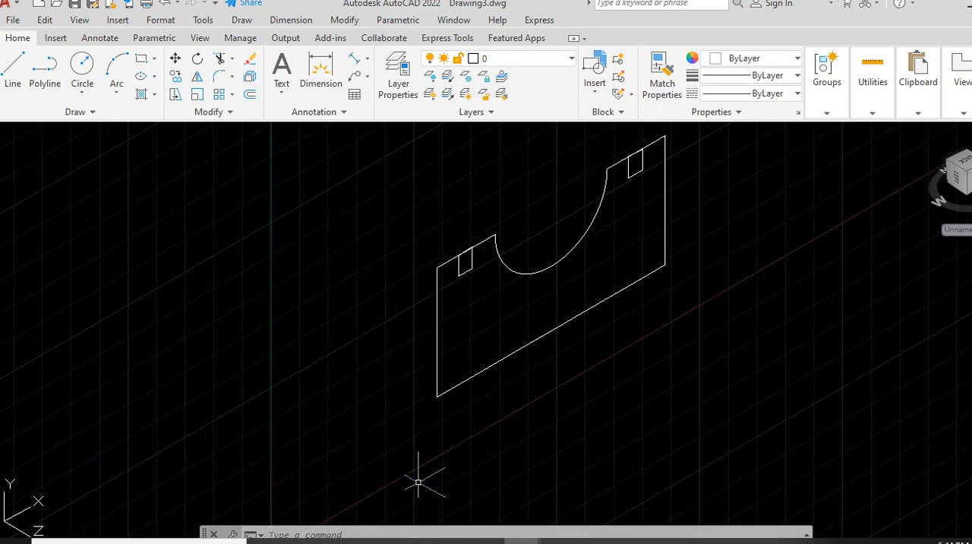
{"action": "key", "text": "F7"}
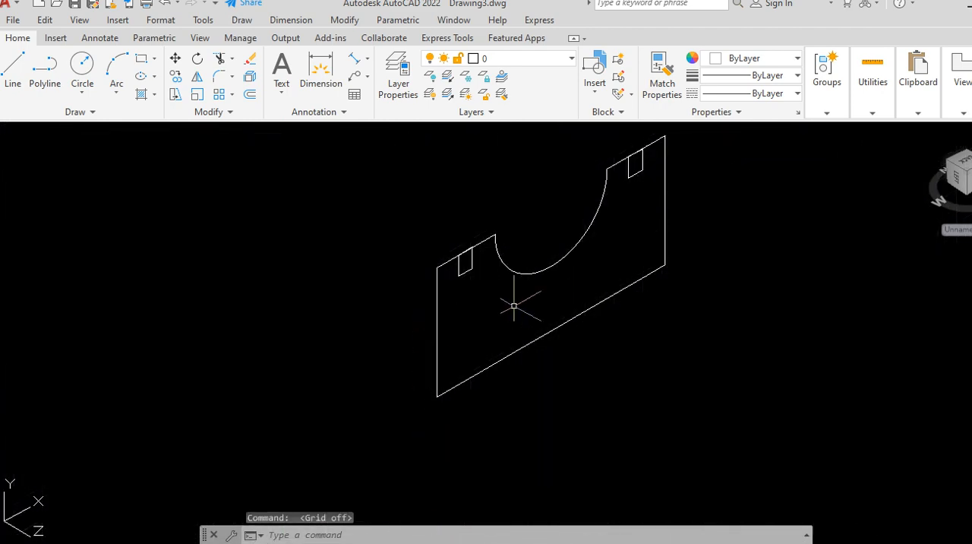
Step: Extrude the block profile and both groove outlines together, backward from the front plane, into solids
{"action": "scroll", "coordinate": [514, 305], "scroll_direction": "down", "scroll_amount": 2}
{"action": "scroll", "coordinate": [507, 274], "scroll_direction": "up", "scroll_amount": 2}
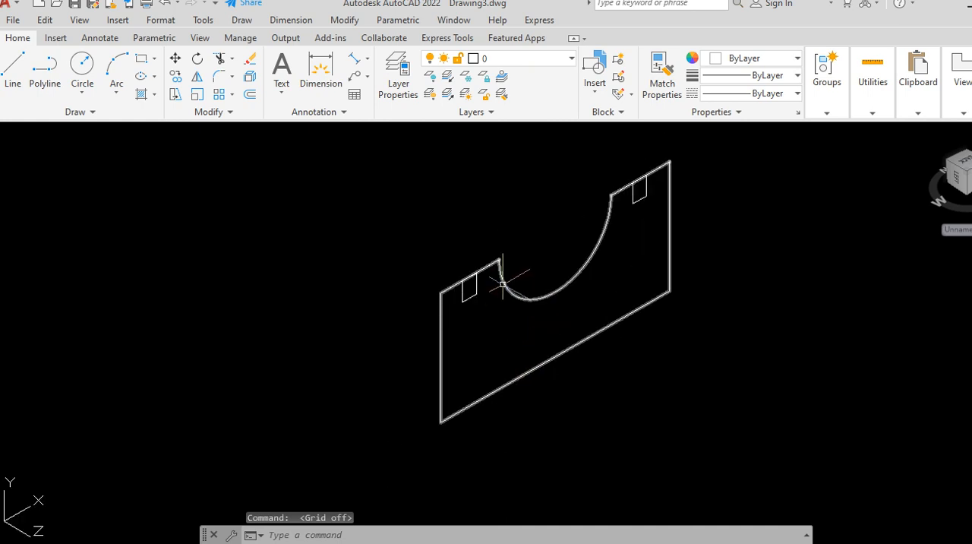
{"action": "left_click", "coordinate": [440, 338]}
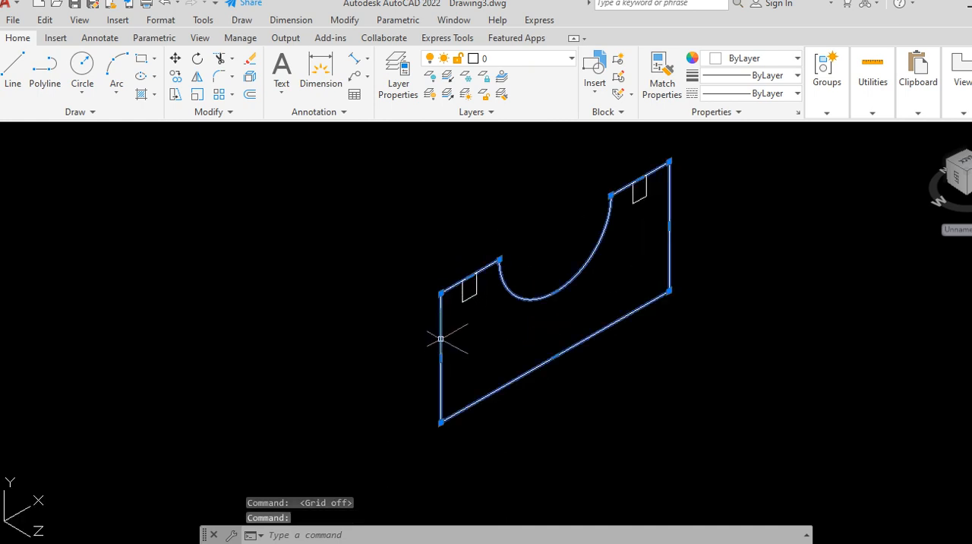
{"action": "left_click", "coordinate": [463, 292]}
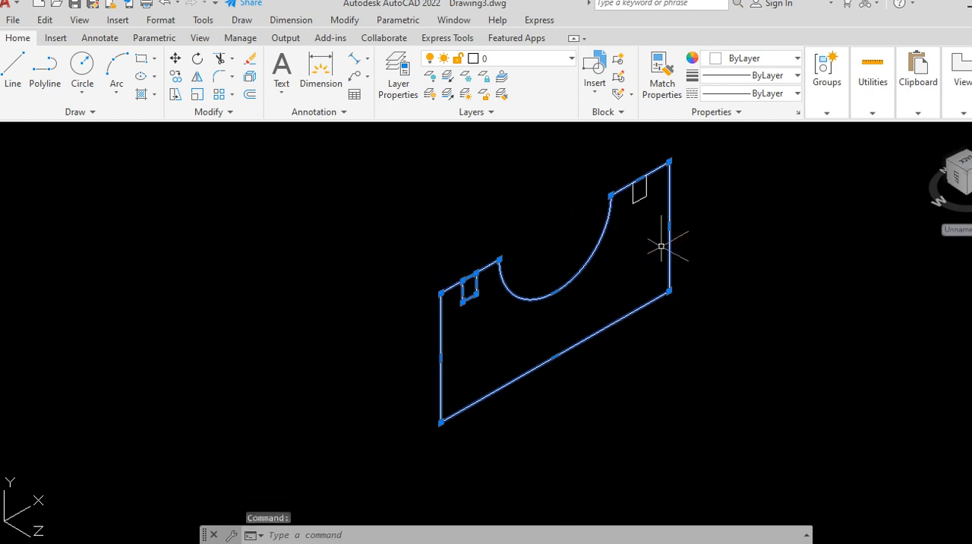
{"action": "left_click", "coordinate": [632, 204]}
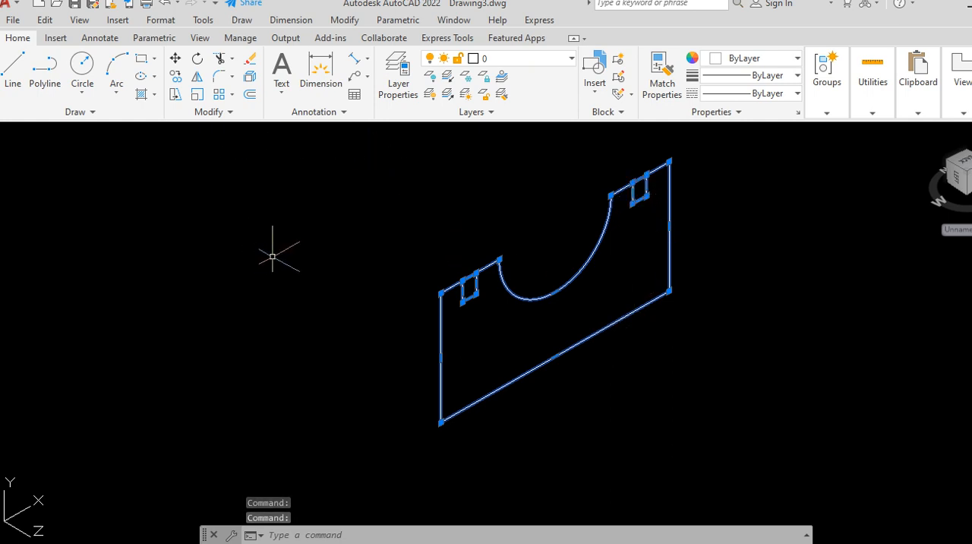
{"action": "type", "text": "EXT"}
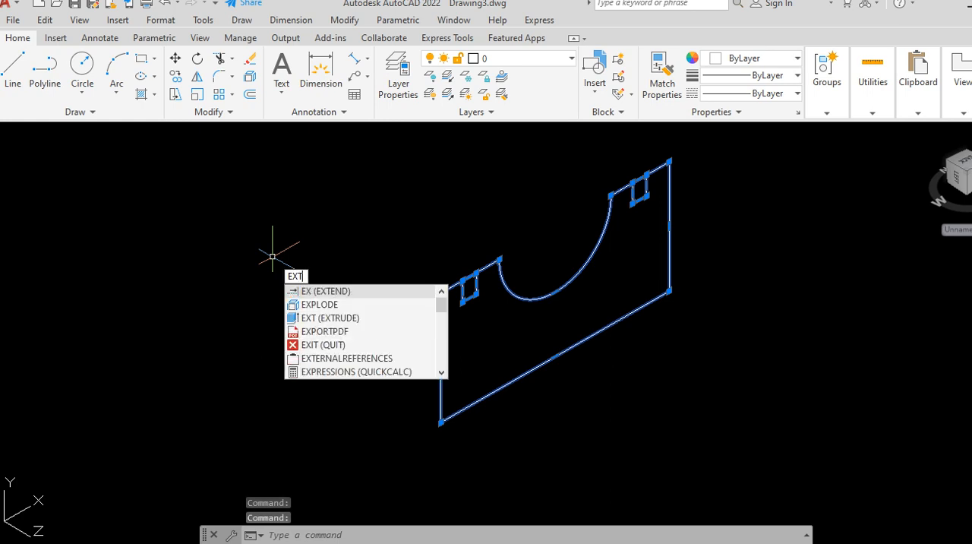
{"action": "type", "text": "RUDE"}
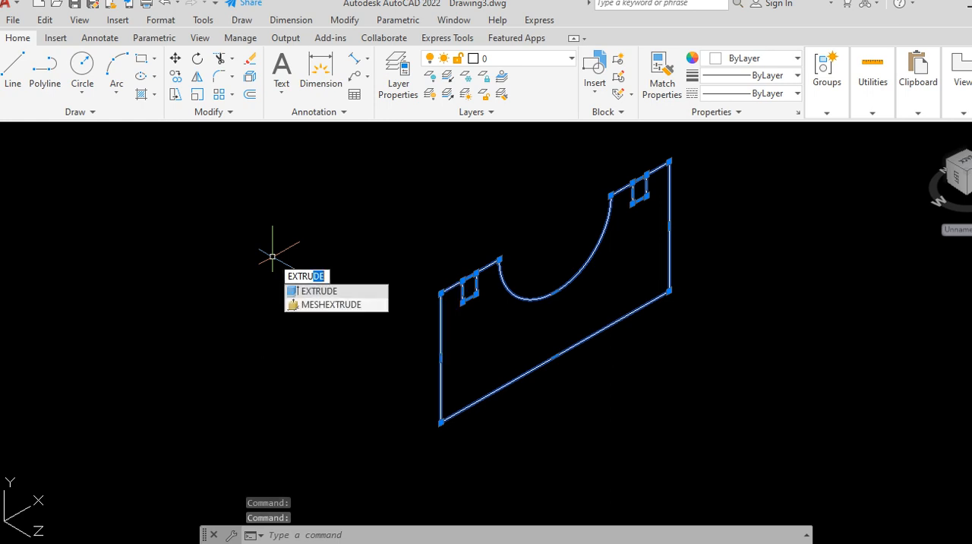
{"action": "key", "text": "Return"}
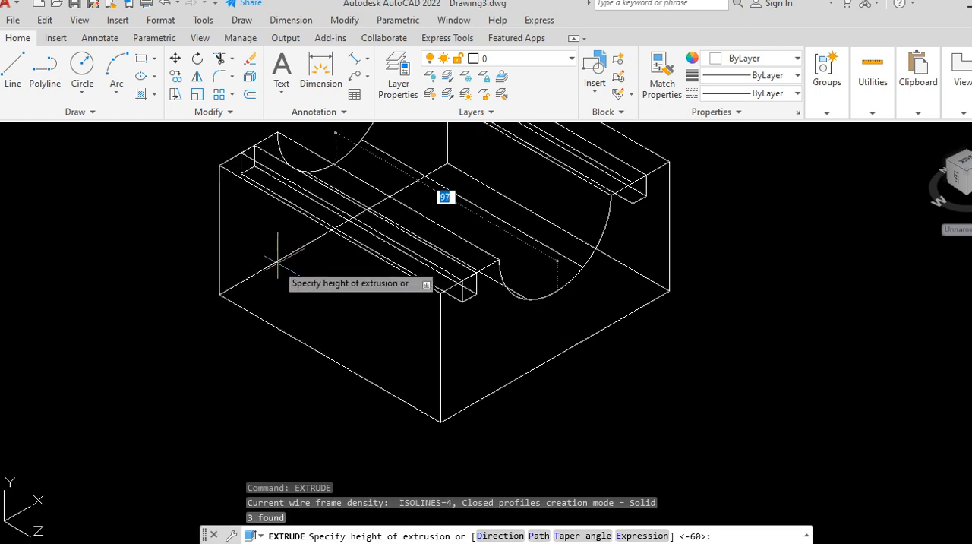
{"action": "scroll", "coordinate": [355, 378], "scroll_direction": "down", "scroll_amount": 2}
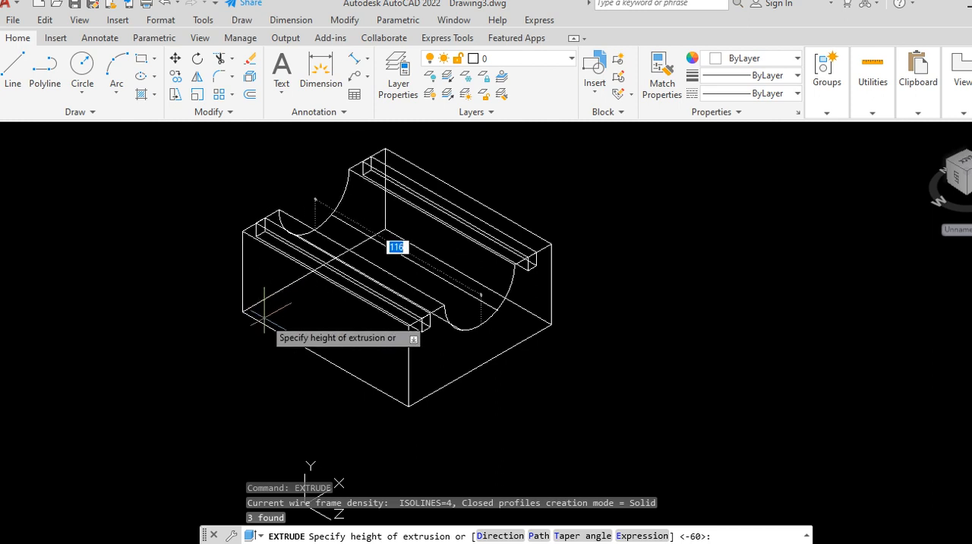
{"action": "key", "text": "Return"}
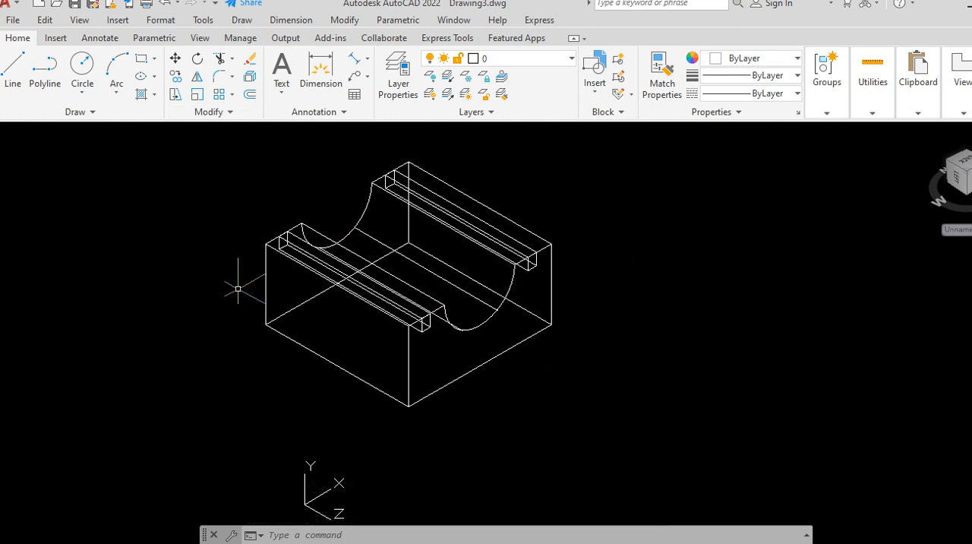
Step: Display the extruded block and groove solids in the Conceptual visual style
{"action": "left_click", "coordinate": [97, 132]}
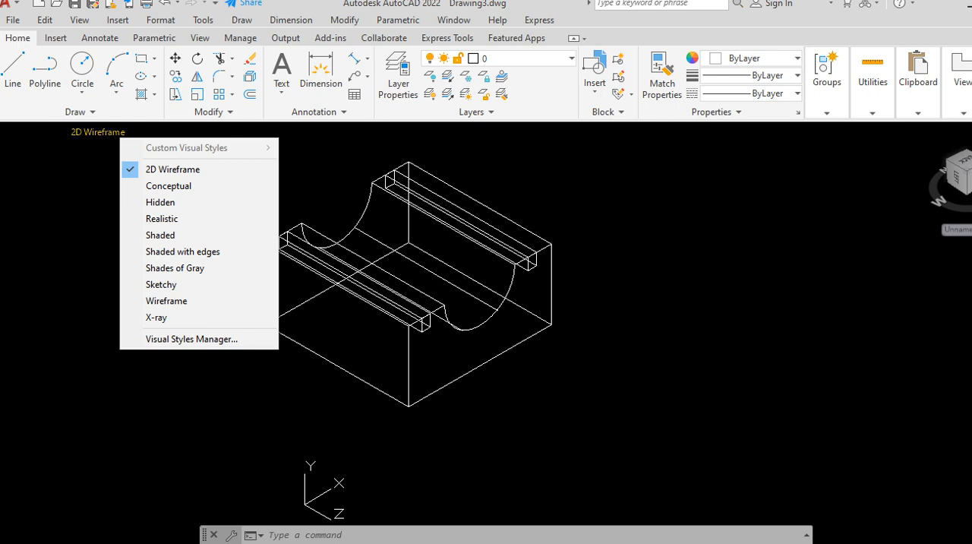
{"action": "left_click", "coordinate": [88, 146]}
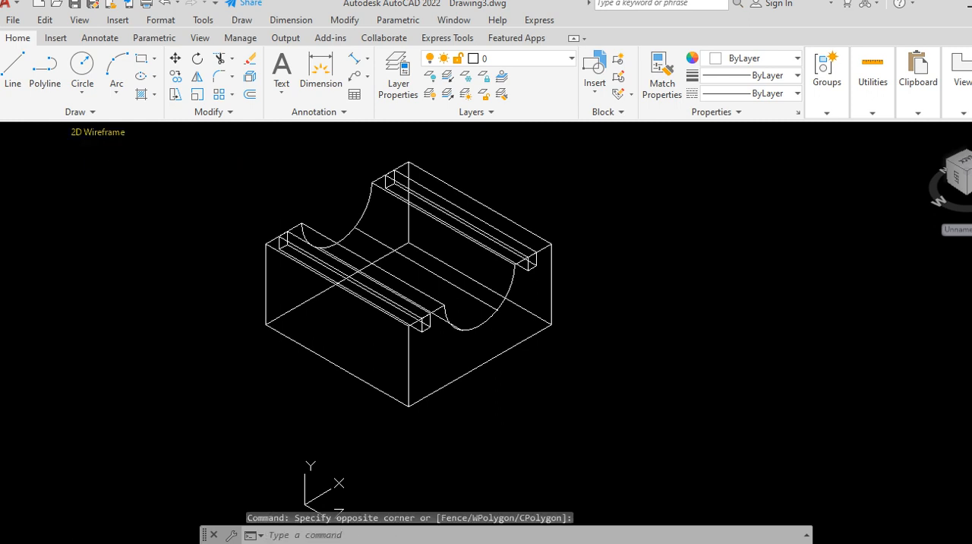
{"action": "left_click", "coordinate": [97, 131]}
{"action": "left_click", "coordinate": [137, 186]}
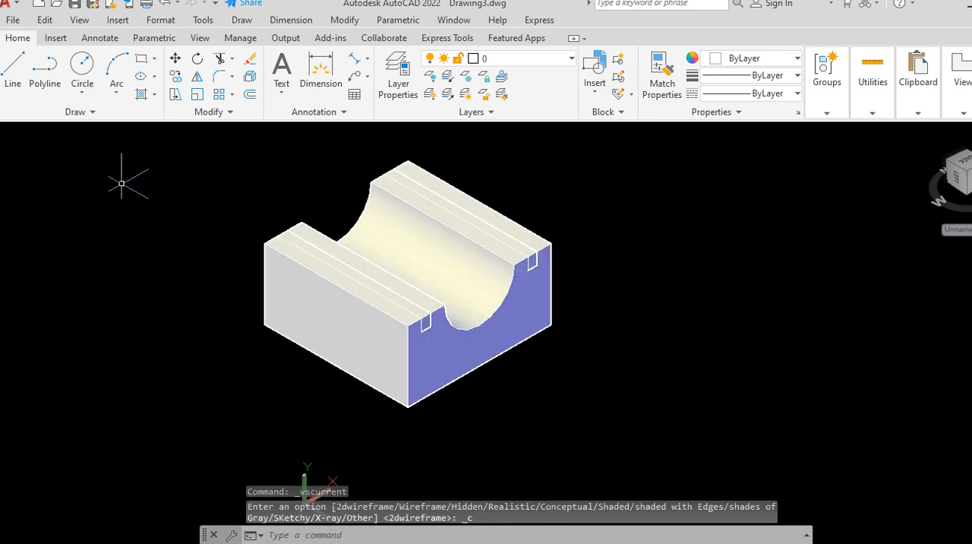
{"action": "left_click", "coordinate": [92, 132]}
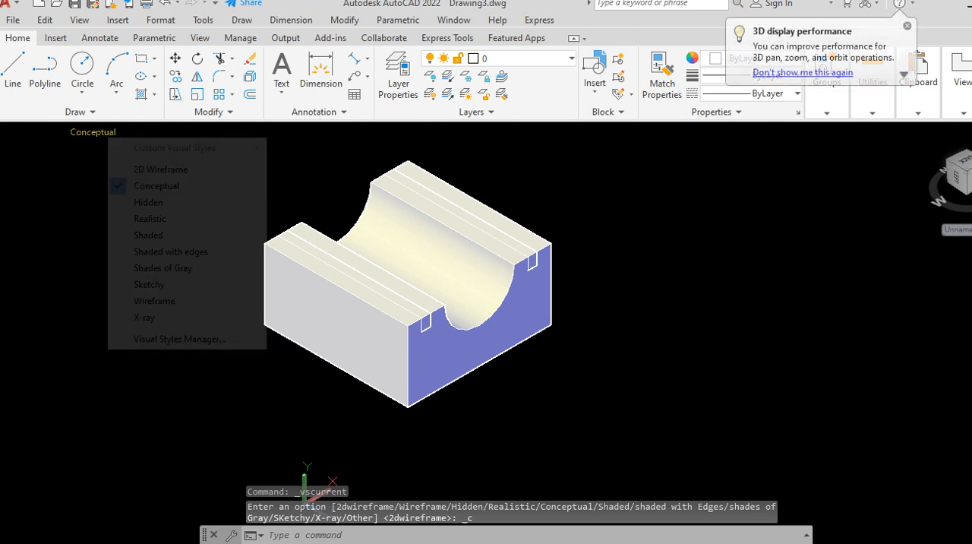
{"action": "left_click", "coordinate": [94, 158]}
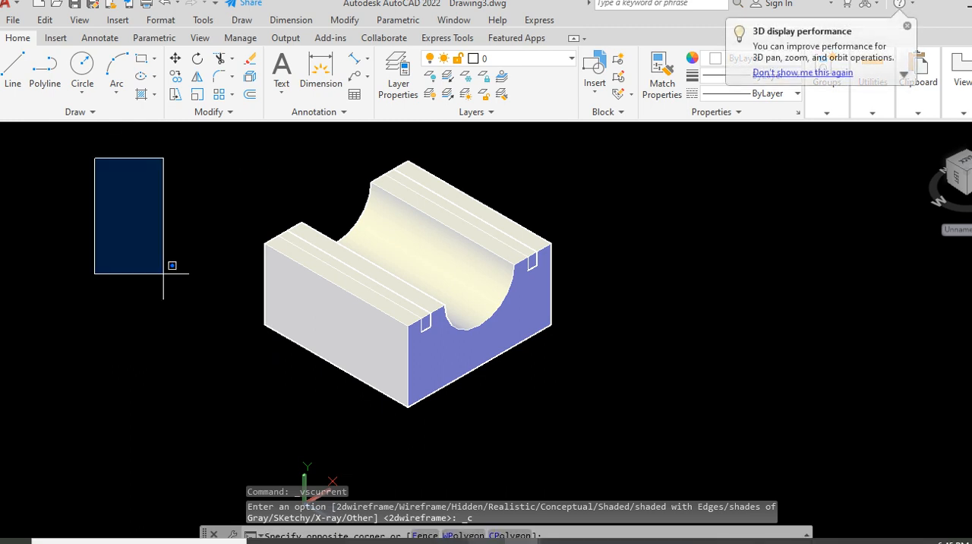
Step: Examine the shading of the dimensioned reference model in Drawing1.dwg and return to Drawing3.dwg
{"action": "left_click", "coordinate": [521, 541]}
{"action": "left_click", "coordinate": [438, 483]}
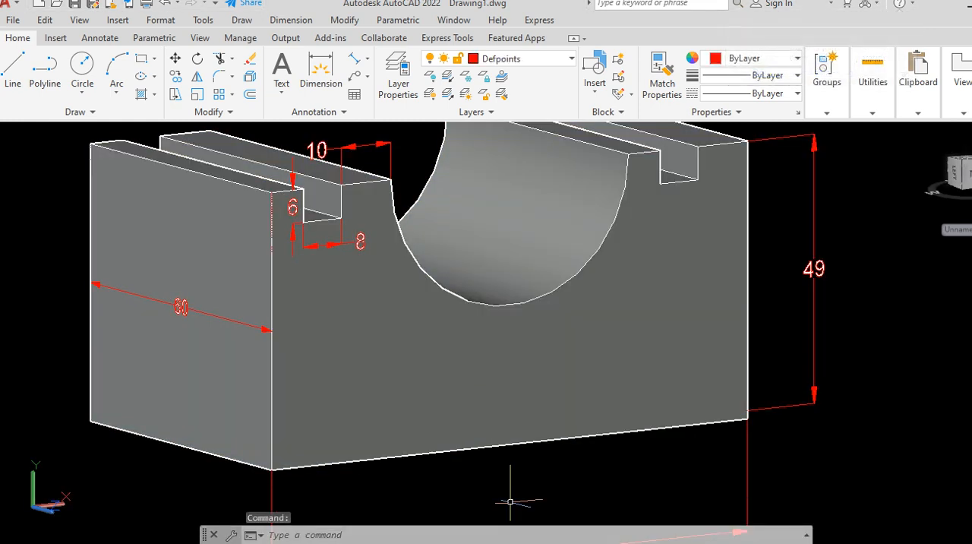
{"action": "left_click", "coordinate": [521, 541]}
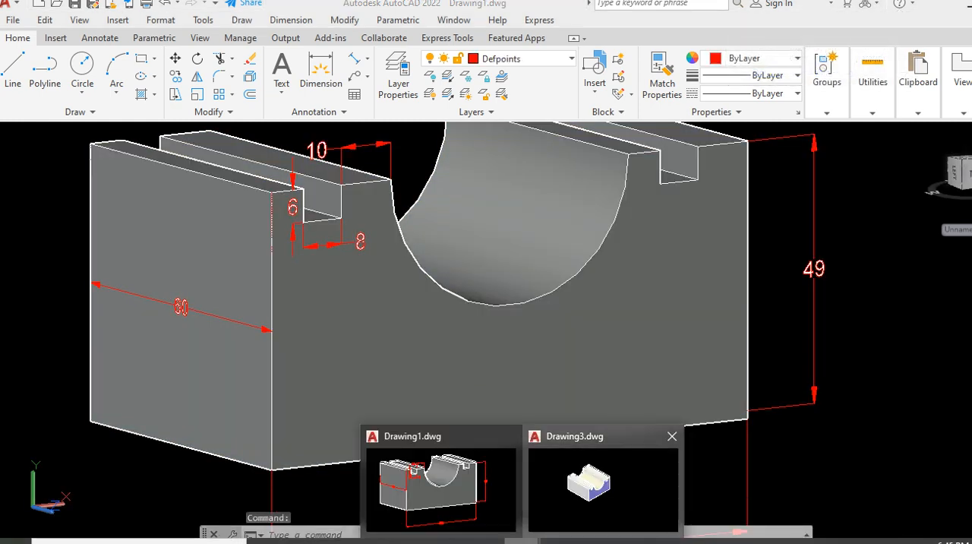
{"action": "left_click", "coordinate": [603, 473]}
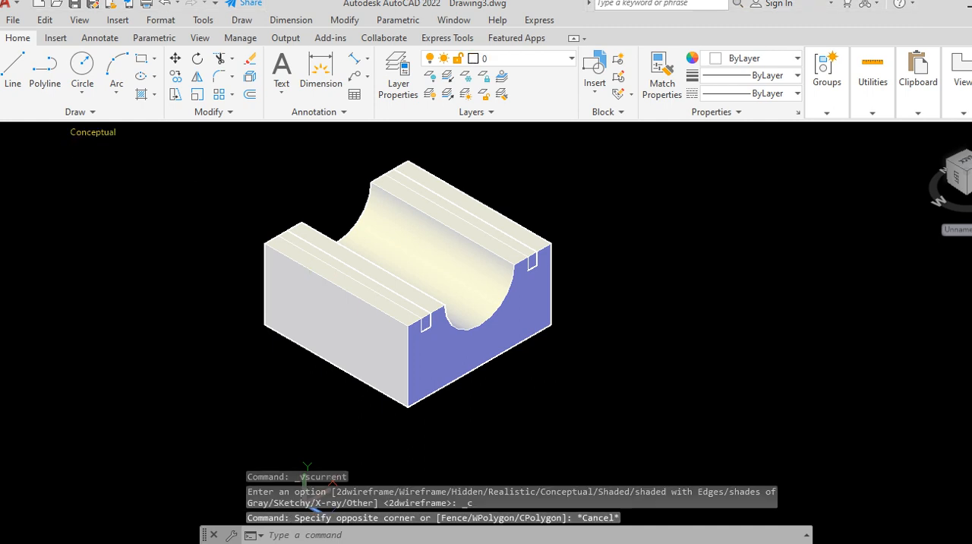
Step: Apply the Shades of Gray visual style to the block and groove solids
{"action": "left_click", "coordinate": [92, 132]}
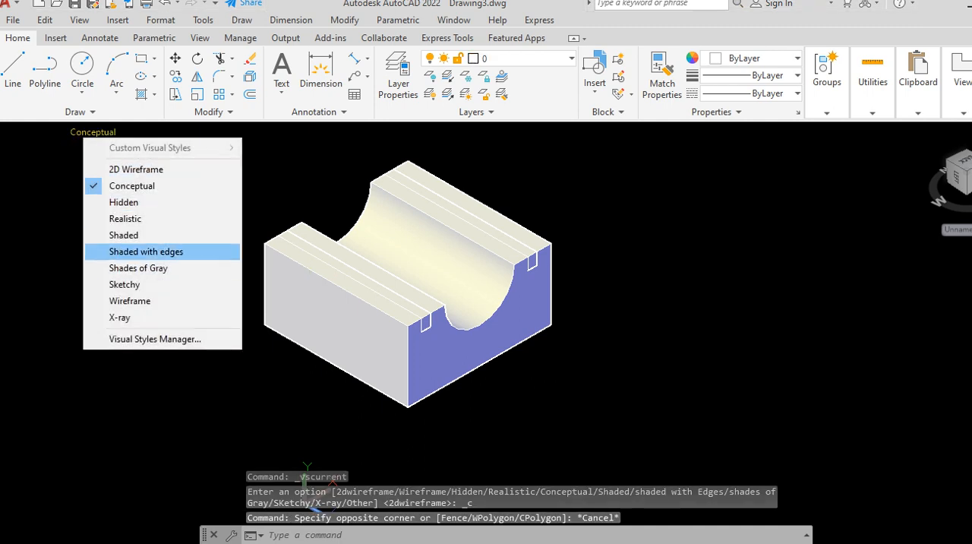
{"action": "left_click", "coordinate": [138, 268]}
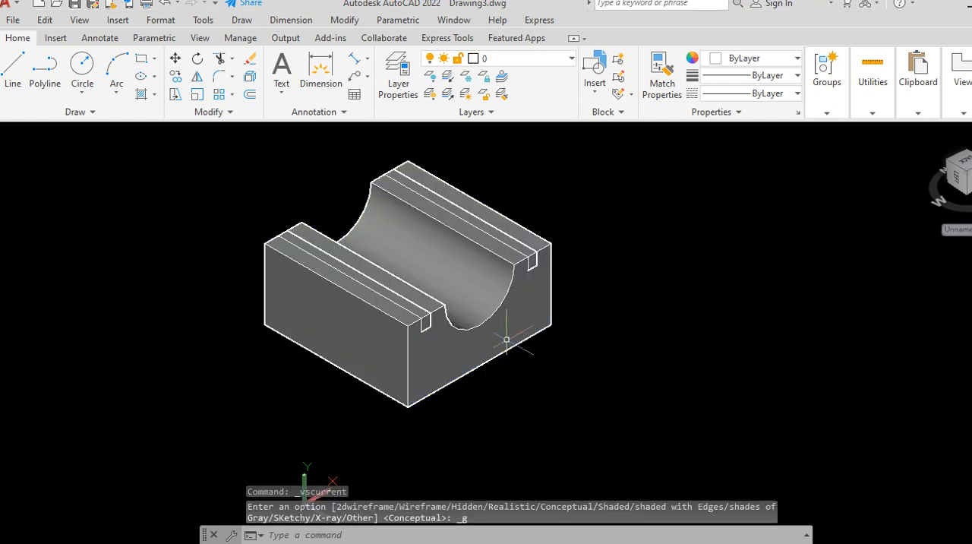
{"action": "scroll", "coordinate": [504, 287], "scroll_direction": "up", "scroll_amount": 2}
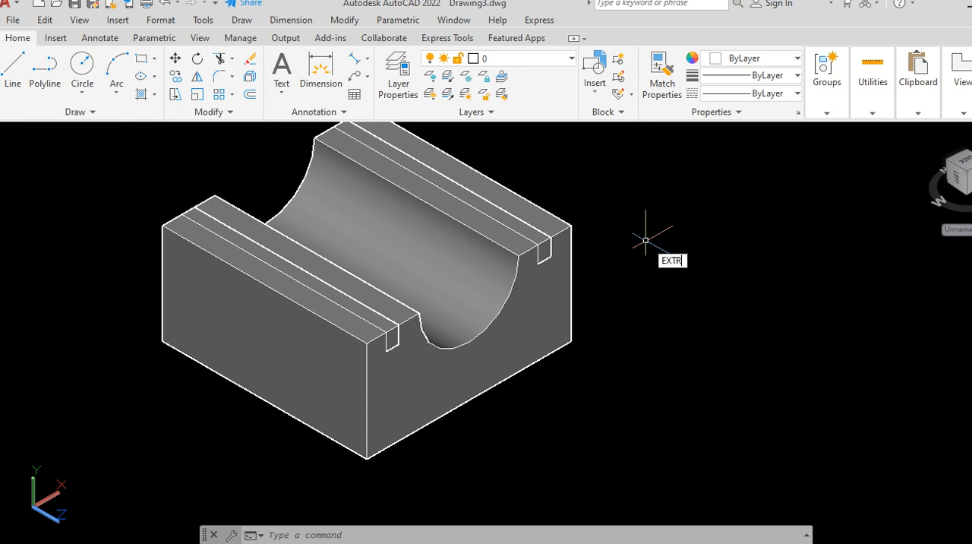
{"action": "type", "text": "AC"}
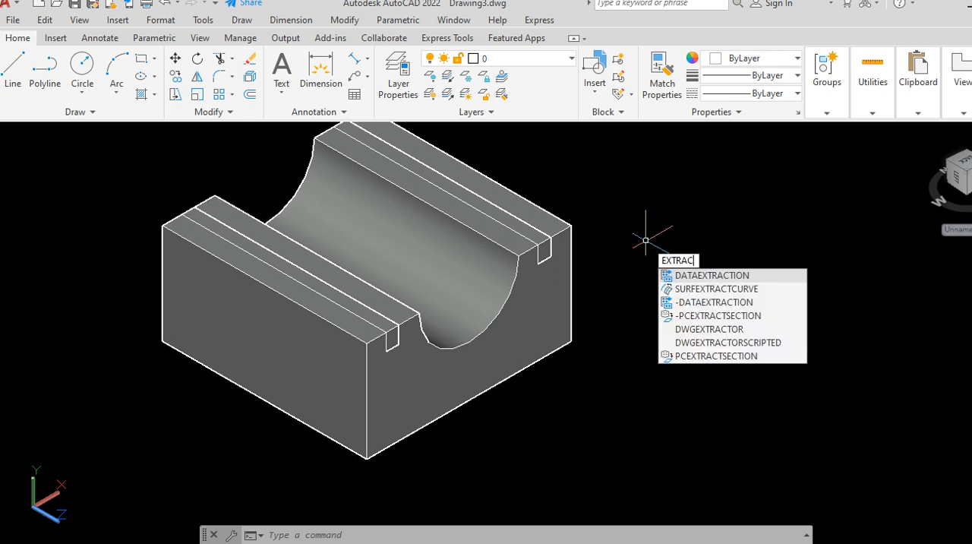
{"action": "key", "text": "BackSpace"}
{"action": "key", "text": "BackSpace"}
{"action": "key", "text": "BackSpace"}
{"action": "key", "text": "BackSpace"}
{"action": "key", "text": "BackSpace"}
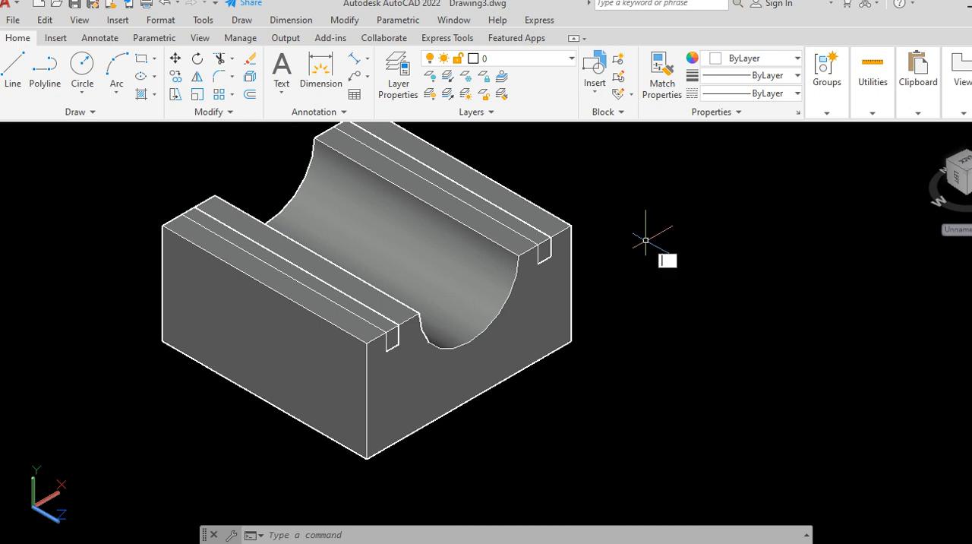
Step: Subtract the left groove solid from the block to cut the first slot along its upper face
{"action": "type", "text": "SUB"}
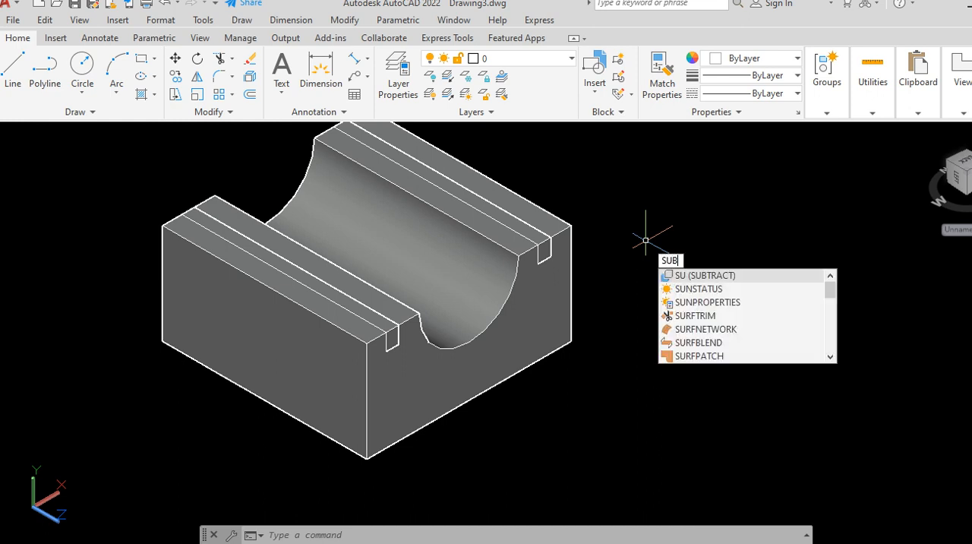
{"action": "type", "text": "TR"}
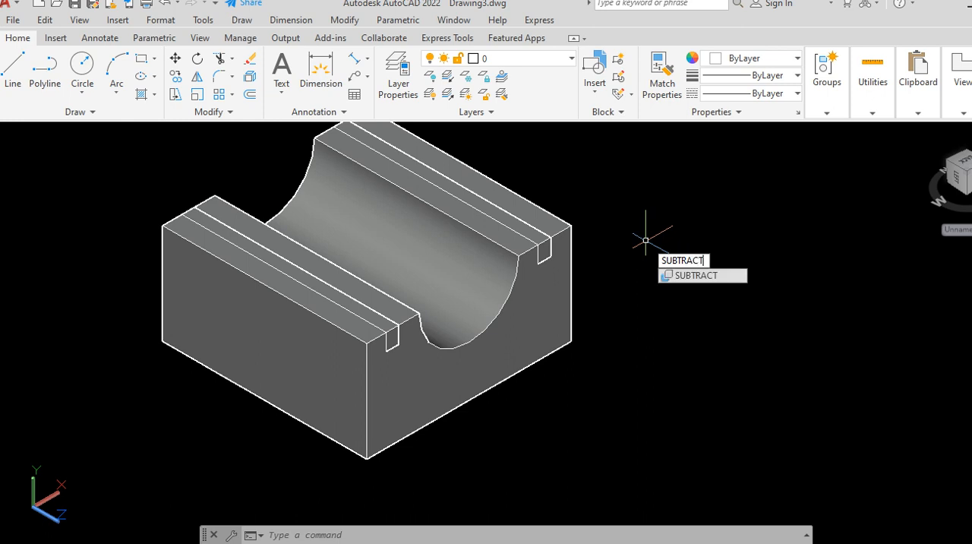
{"action": "type", "text": "ACT"}
{"action": "key", "text": "Return"}
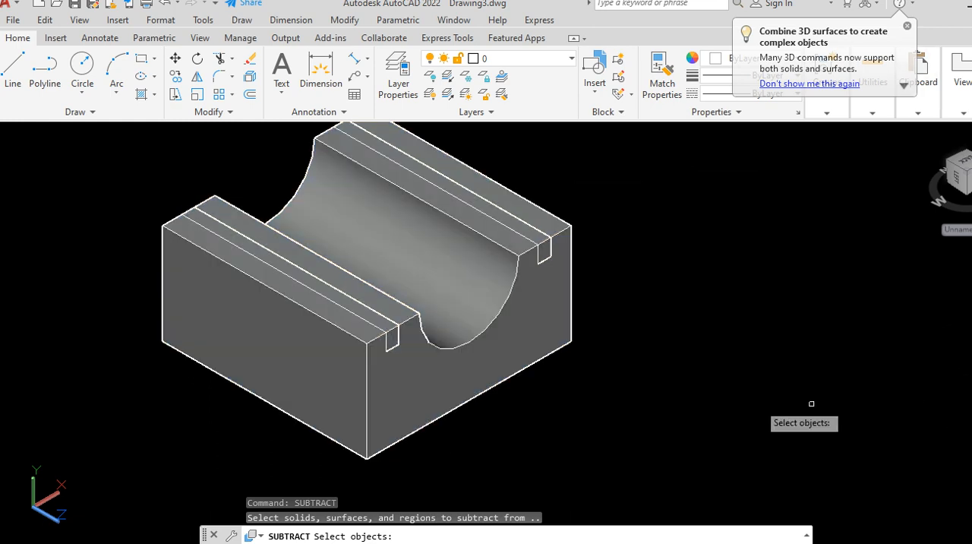
{"action": "left_click", "coordinate": [389, 391]}
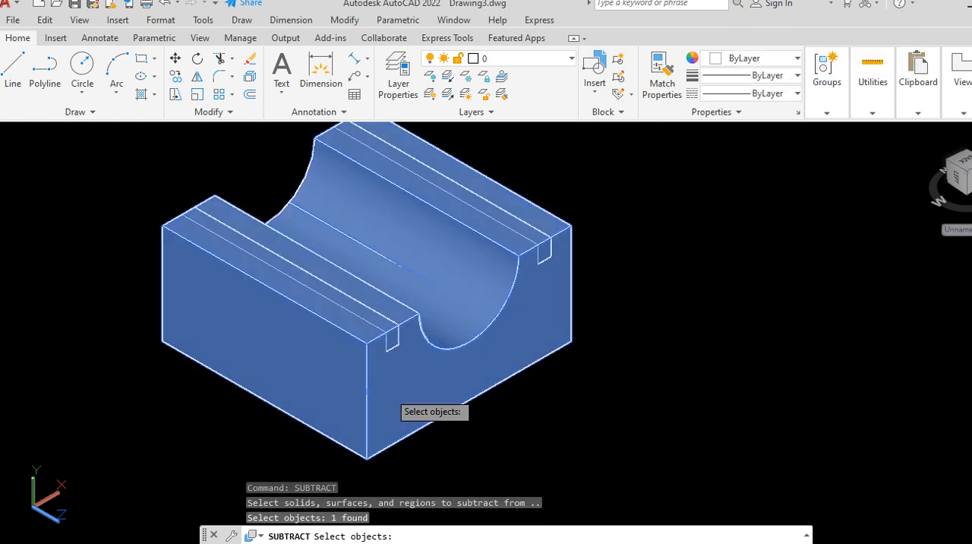
{"action": "key", "text": "Return"}
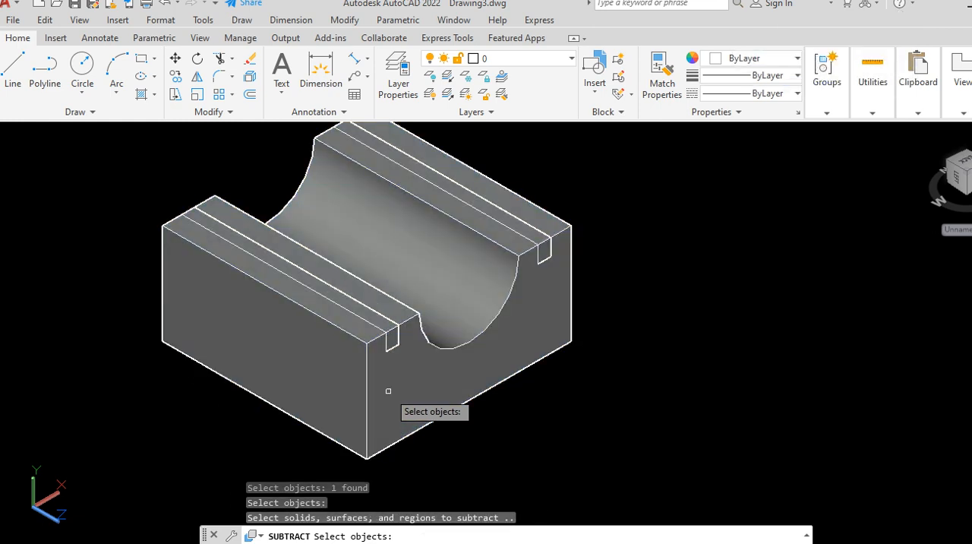
{"action": "left_click", "coordinate": [390, 346]}
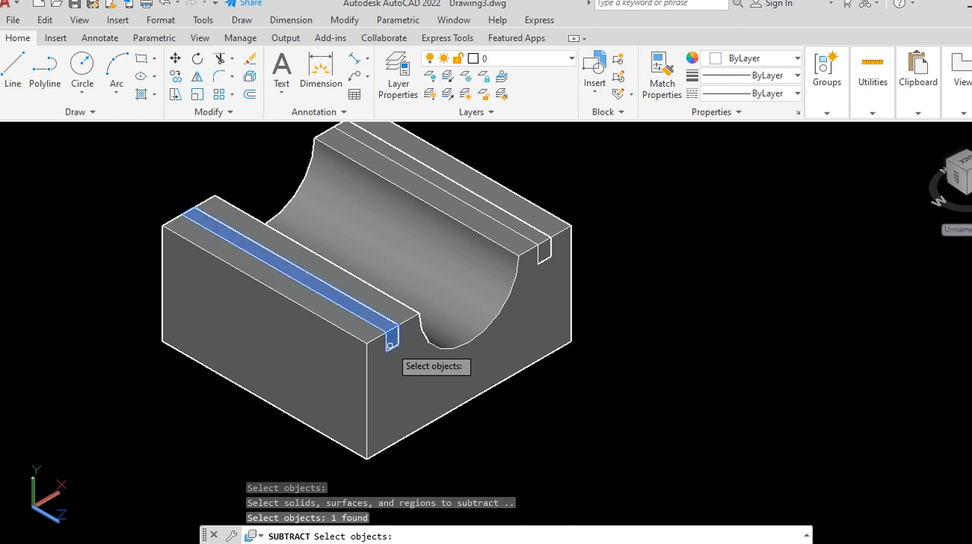
{"action": "key", "text": "Return"}
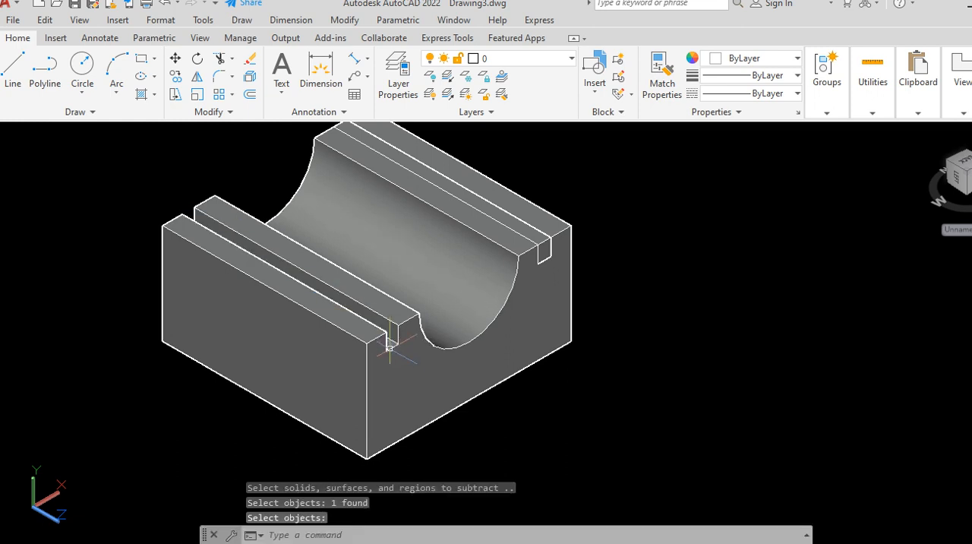
{"action": "scroll", "coordinate": [463, 351], "scroll_direction": "up", "scroll_amount": 2}
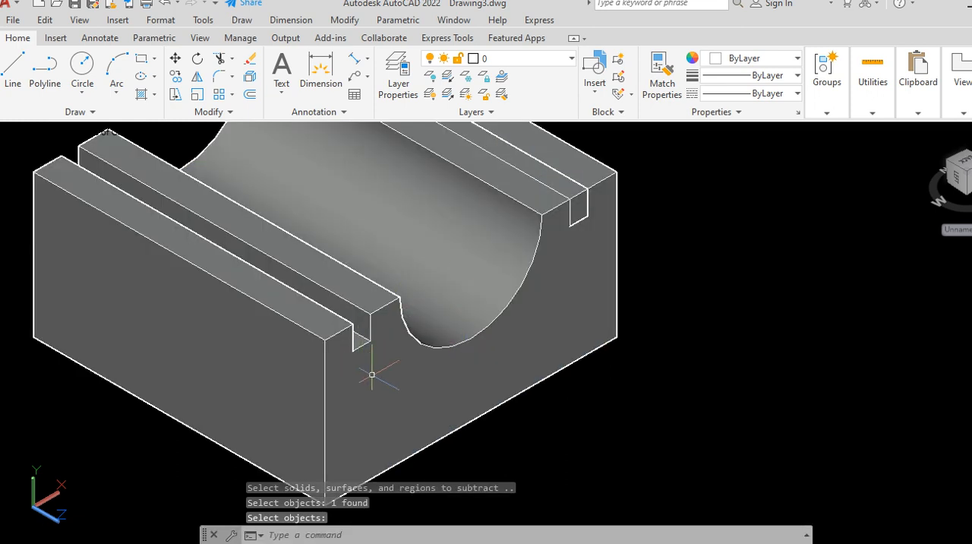
{"action": "scroll", "coordinate": [445, 369], "scroll_direction": "down", "scroll_amount": 2}
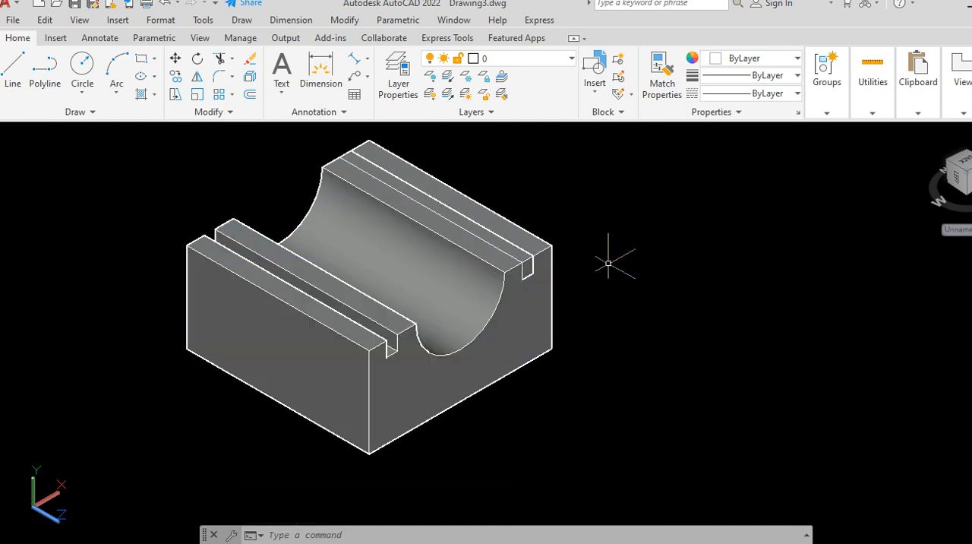
Step: Subtract the right groove solid from the block to cut the second slot on the other side of the cutout
{"action": "type", "text": "UBTRACT"}
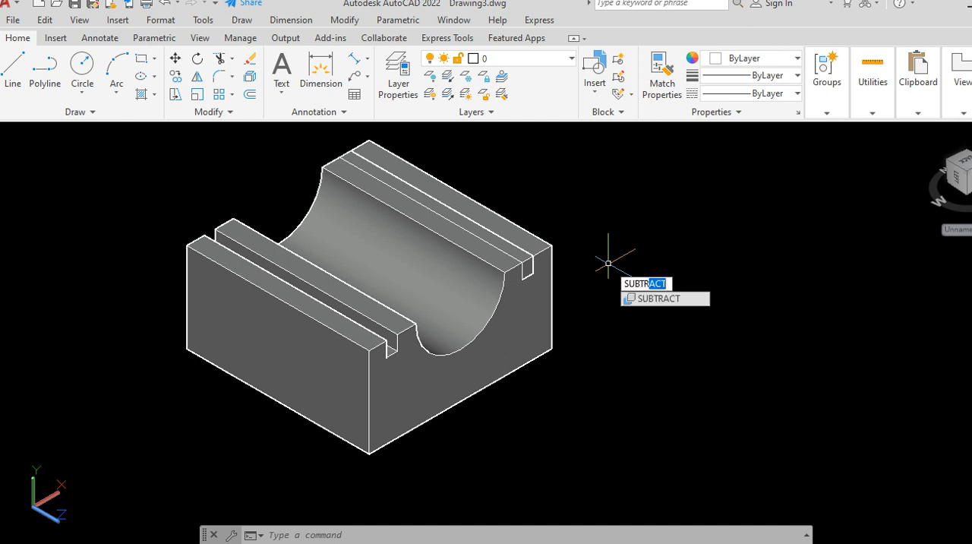
{"action": "key", "text": "Return"}
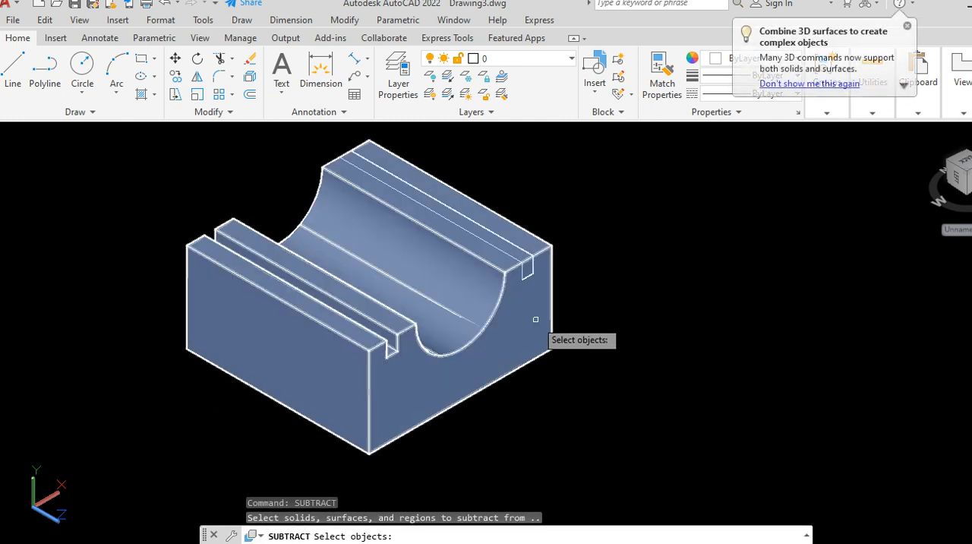
{"action": "left_click", "coordinate": [535, 319]}
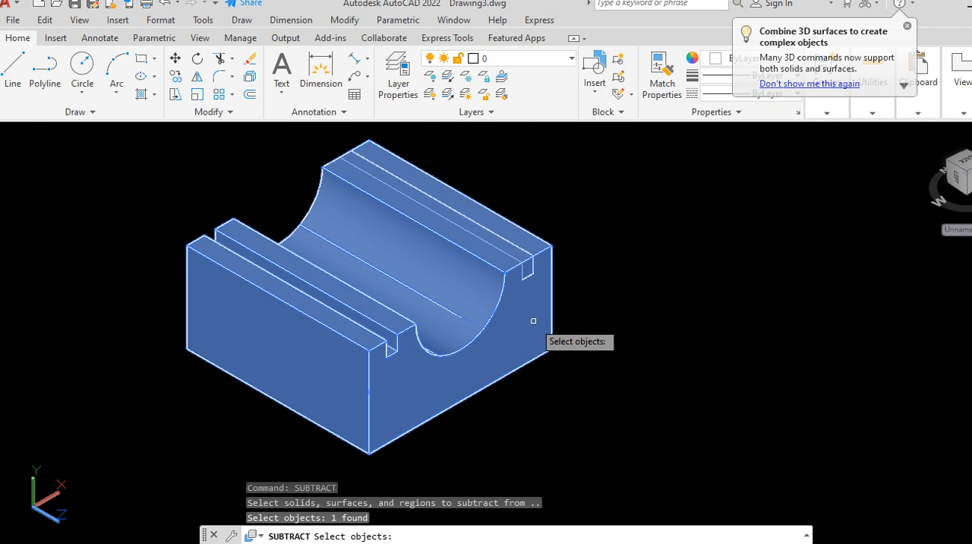
{"action": "key", "text": "Return"}
{"action": "left_click", "coordinate": [525, 263]}
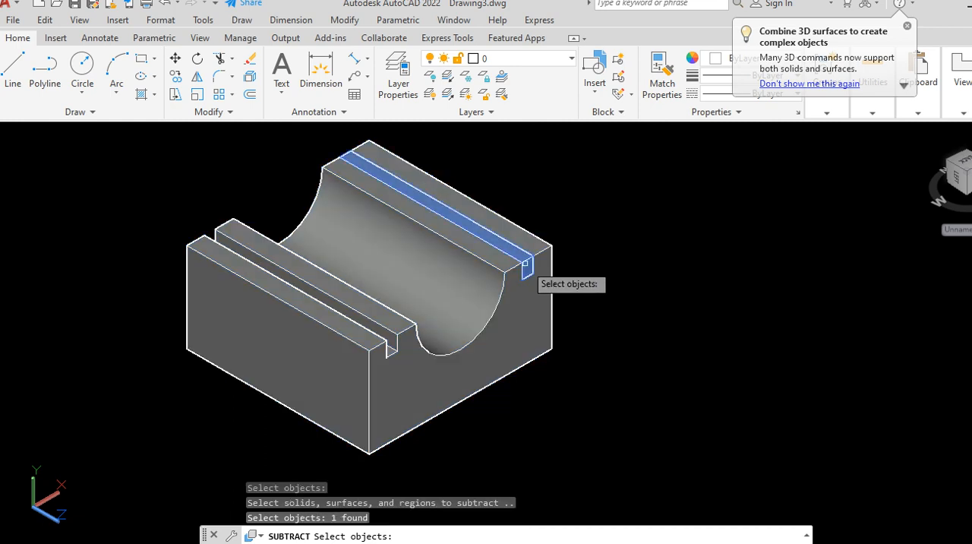
{"action": "key", "text": "Return"}
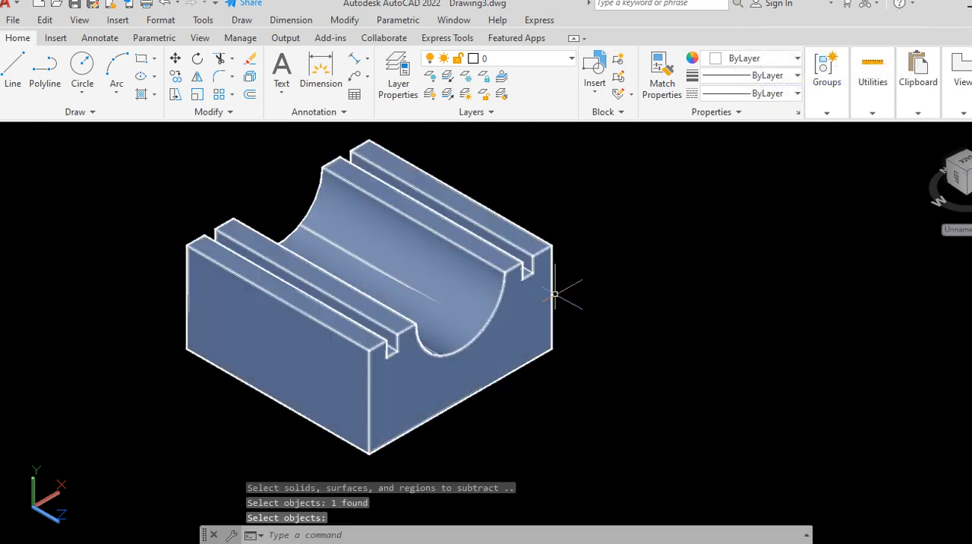
{"action": "scroll", "coordinate": [369, 420], "scroll_direction": "up", "scroll_amount": 2}
{"action": "scroll", "coordinate": [404, 395], "scroll_direction": "down", "scroll_amount": 2}
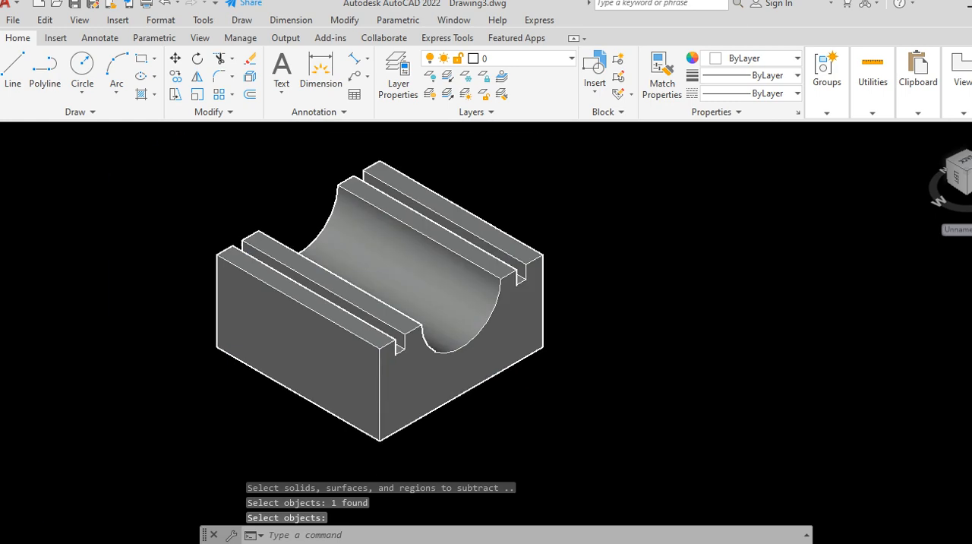
{"action": "scroll", "coordinate": [403, 384], "scroll_direction": "up", "scroll_amount": 1}
{"action": "scroll", "coordinate": [416, 380], "scroll_direction": "down", "scroll_amount": 2}
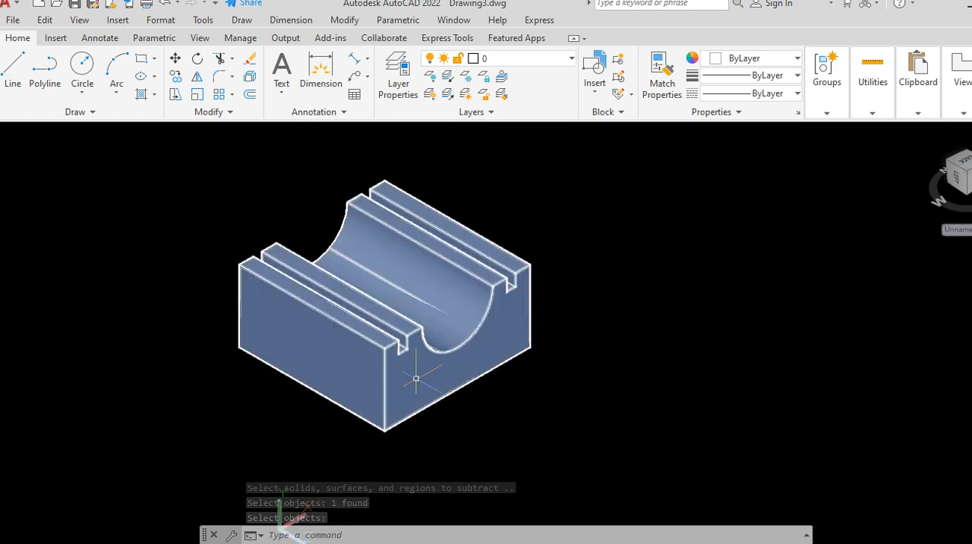
{"action": "scroll", "coordinate": [414, 377], "scroll_direction": "up", "scroll_amount": 2}
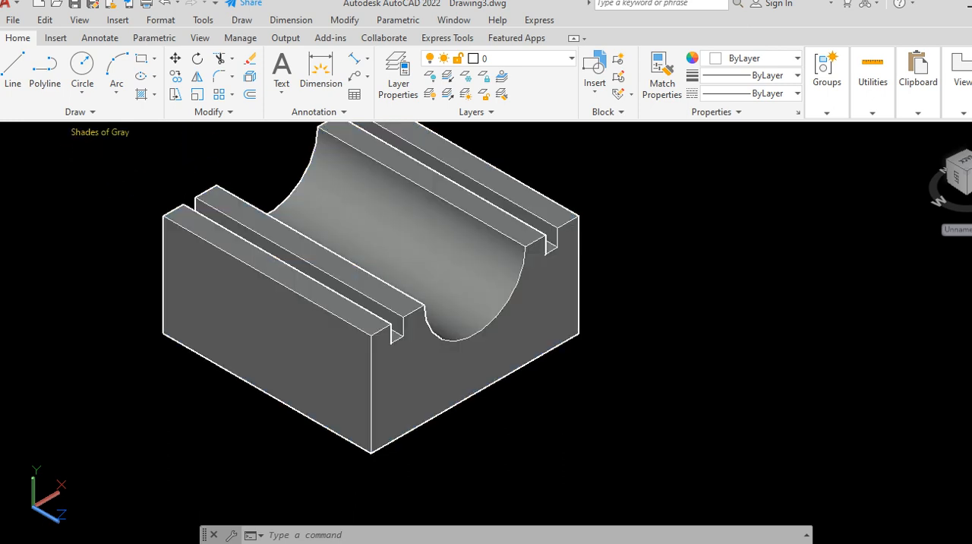
Step: Set the visual style to 2D Wireframe and switch the drawing to the Front view
{"action": "left_click", "coordinate": [100, 131]}
{"action": "left_click", "coordinate": [117, 165]}
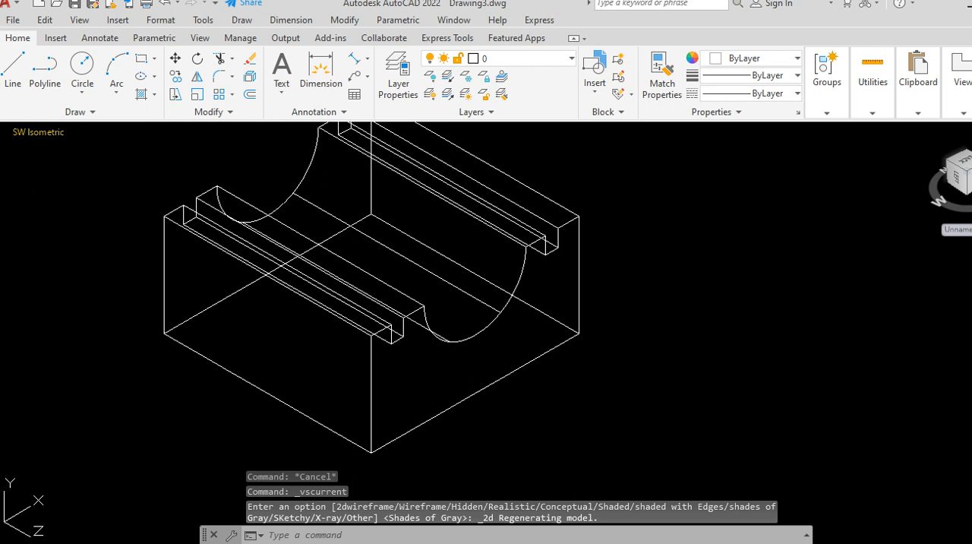
{"action": "left_click", "coordinate": [6, 131]}
{"action": "left_click", "coordinate": [38, 132]}
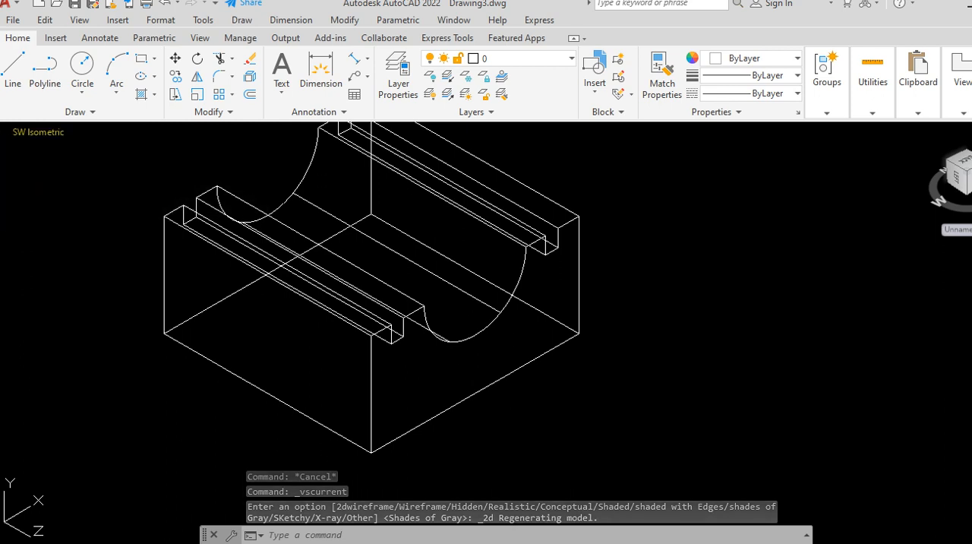
{"action": "left_click", "coordinate": [38, 132]}
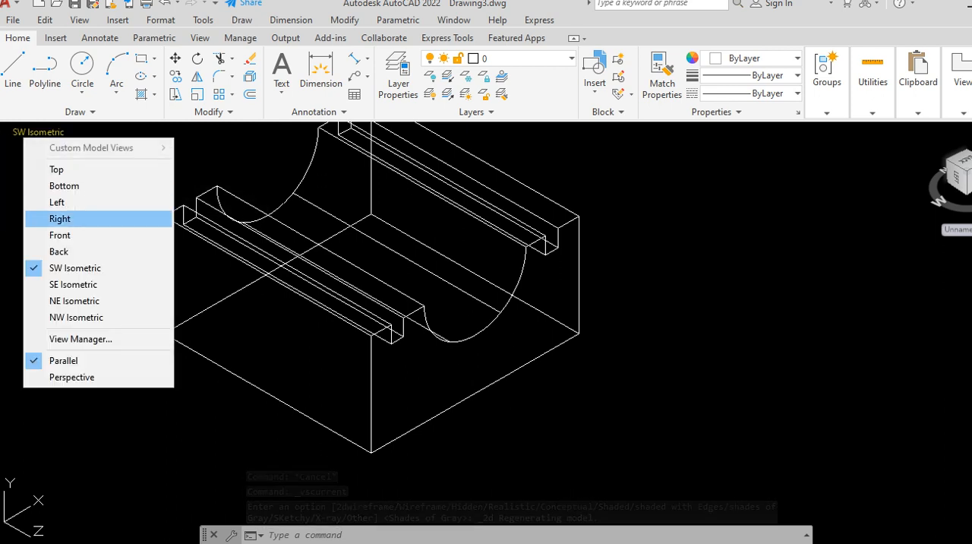
{"action": "left_click", "coordinate": [76, 235]}
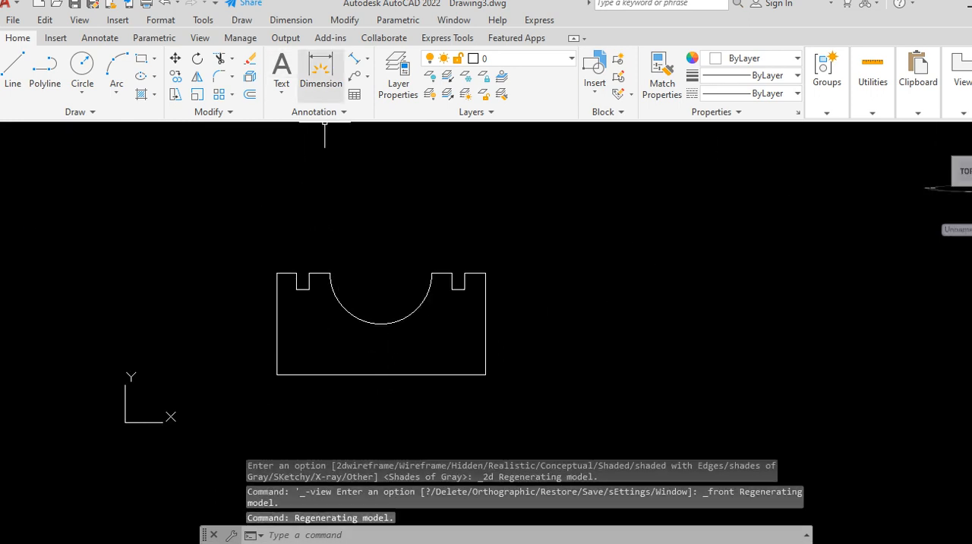
Step: Dimension the block's overall height and overall width in the front view on the DIMENSIONS layer
{"action": "left_click", "coordinate": [320, 72]}
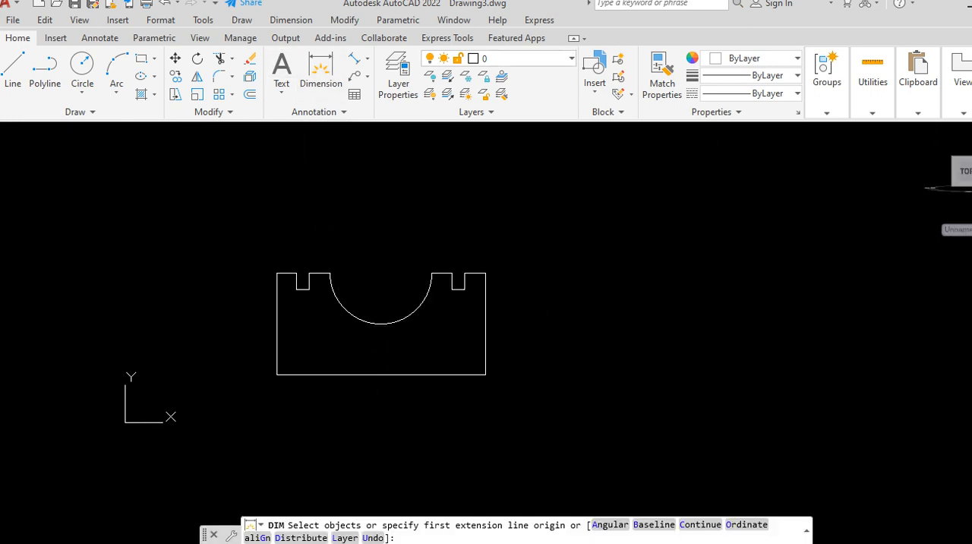
{"action": "left_click", "coordinate": [497, 59]}
{"action": "left_click", "coordinate": [508, 93]}
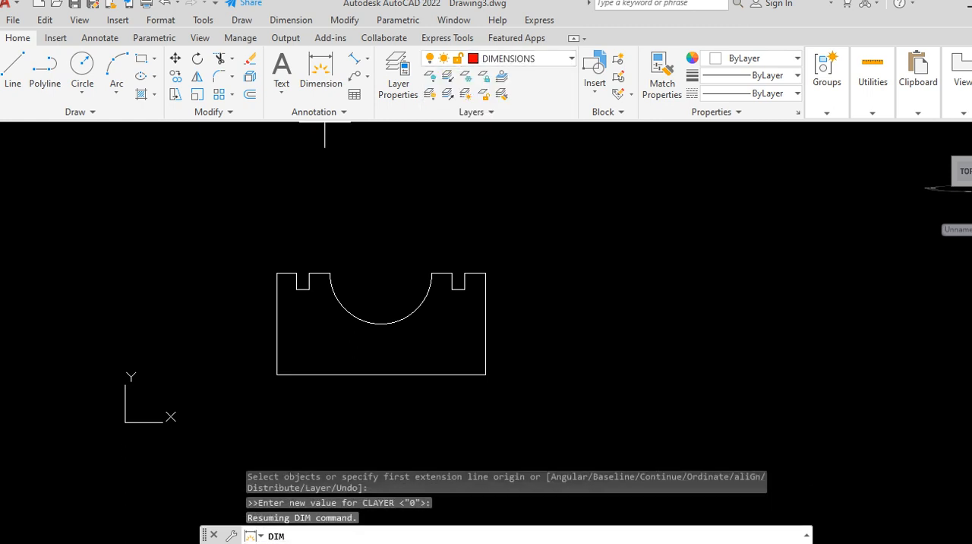
{"action": "left_click", "coordinate": [277, 363]}
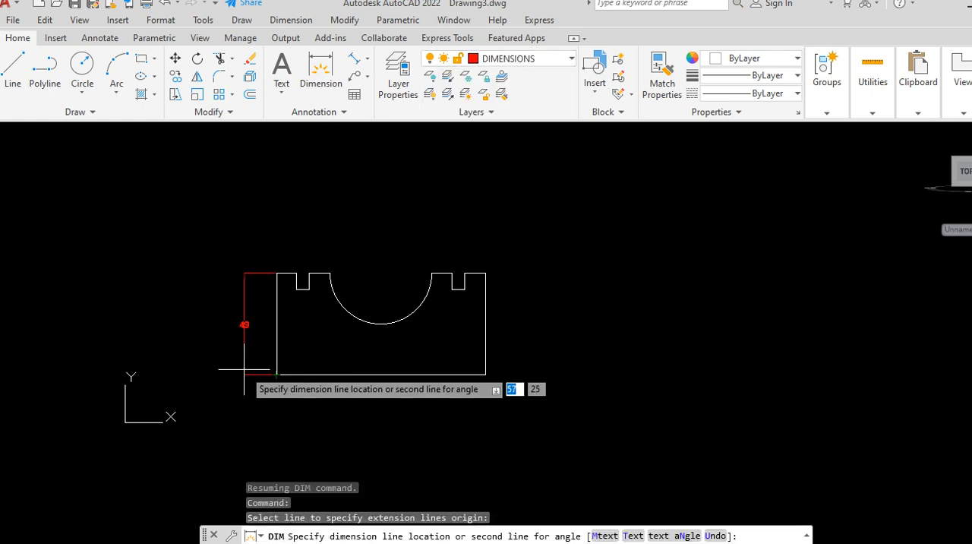
{"action": "left_click", "coordinate": [244, 370]}
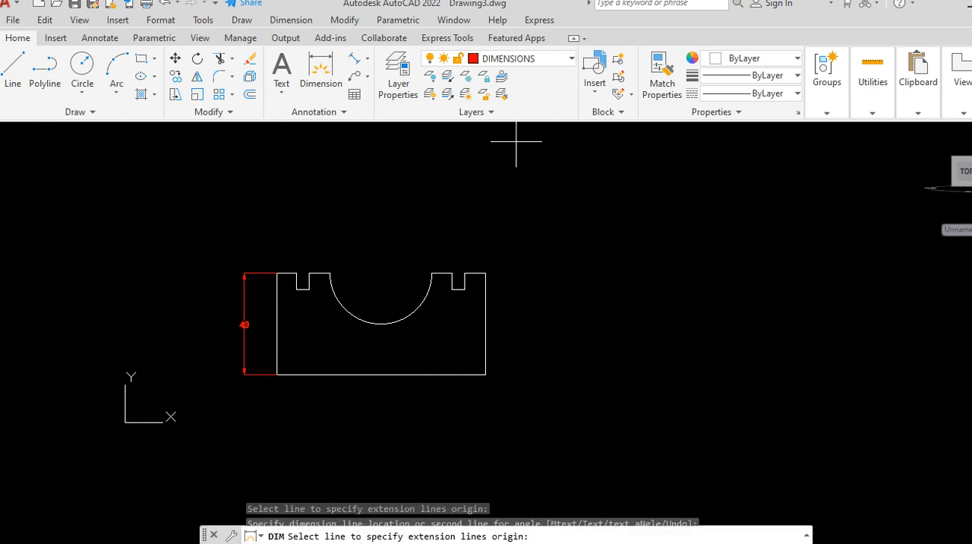
{"action": "left_click", "coordinate": [484, 372]}
{"action": "left_click", "coordinate": [474, 403]}
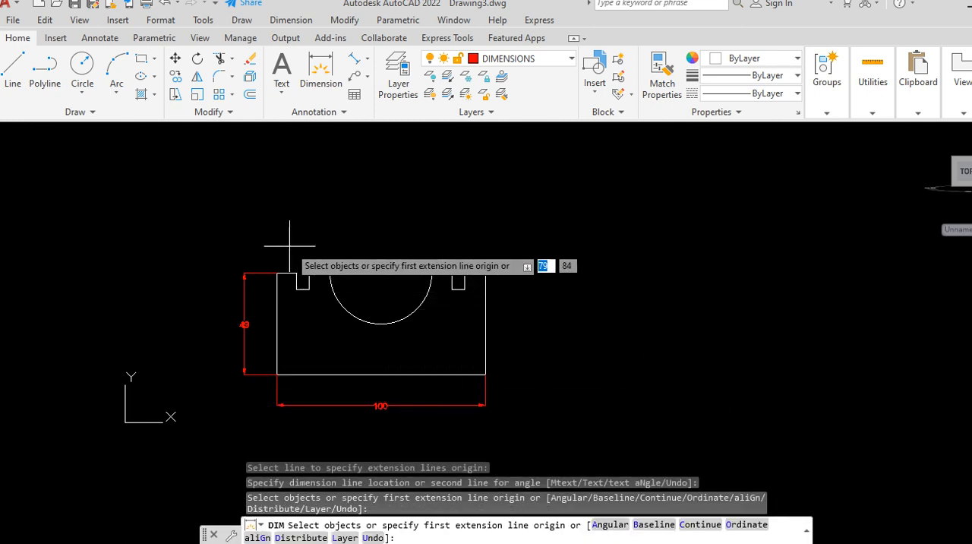
Step: Dimension the width of the upper ledge outside the left slot and the radius of the semicircular cutout
{"action": "scroll", "coordinate": [290, 270], "scroll_direction": "up", "scroll_amount": 2}
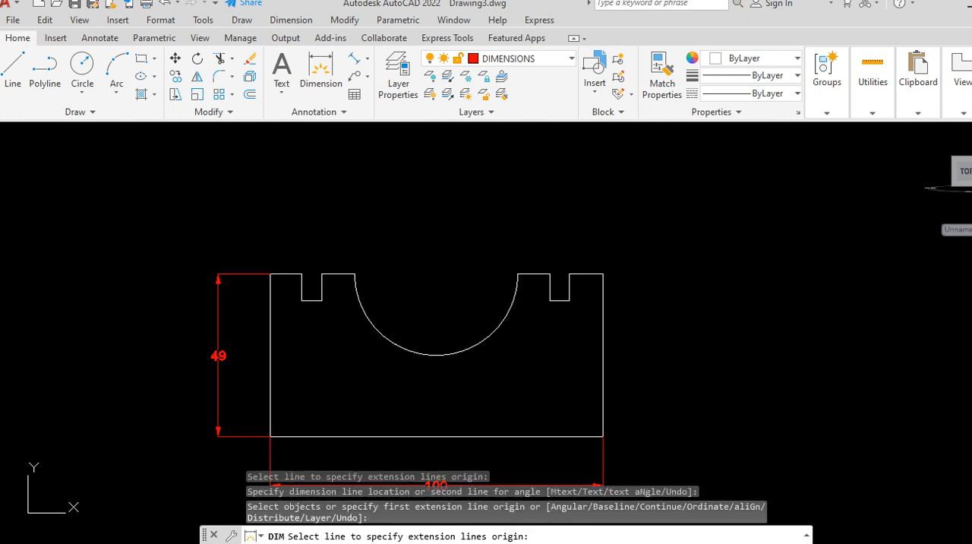
{"action": "key", "text": "Return"}
{"action": "left_click", "coordinate": [297, 276]}
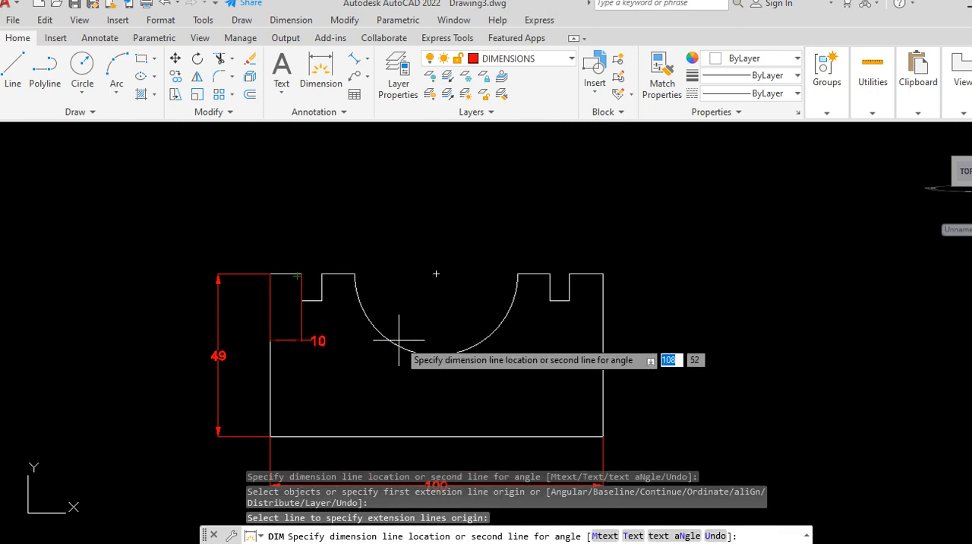
{"action": "left_click", "coordinate": [351, 325]}
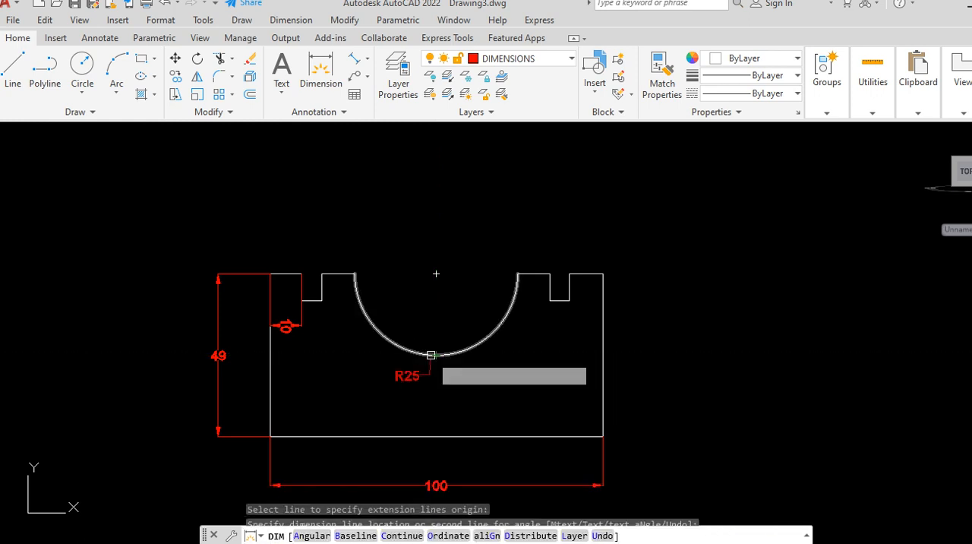
{"action": "left_click", "coordinate": [432, 354]}
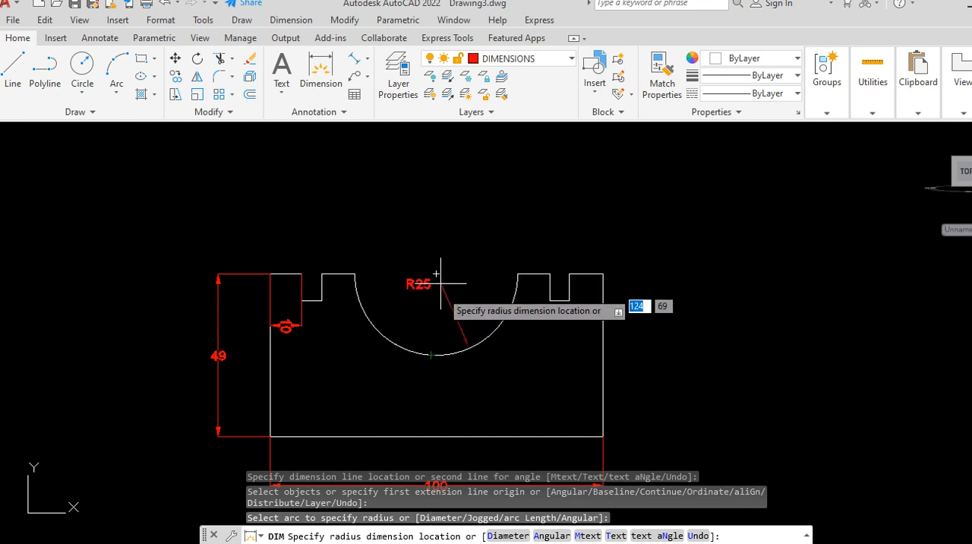
{"action": "left_click", "coordinate": [439, 286]}
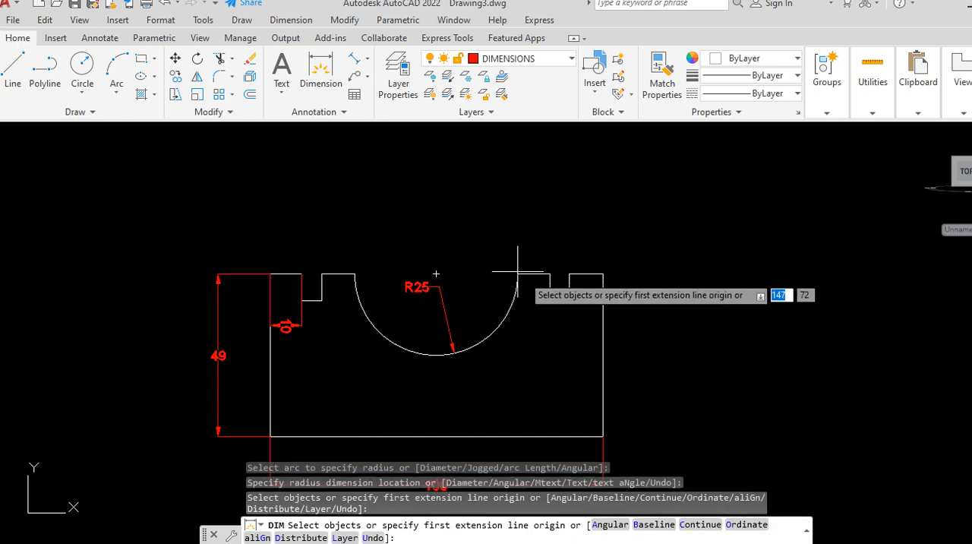
Step: Dimension the width of the right slot's floor, placing the dimension just below it, and end the dimensioning
{"action": "scroll", "coordinate": [557, 304], "scroll_direction": "up", "scroll_amount": 2}
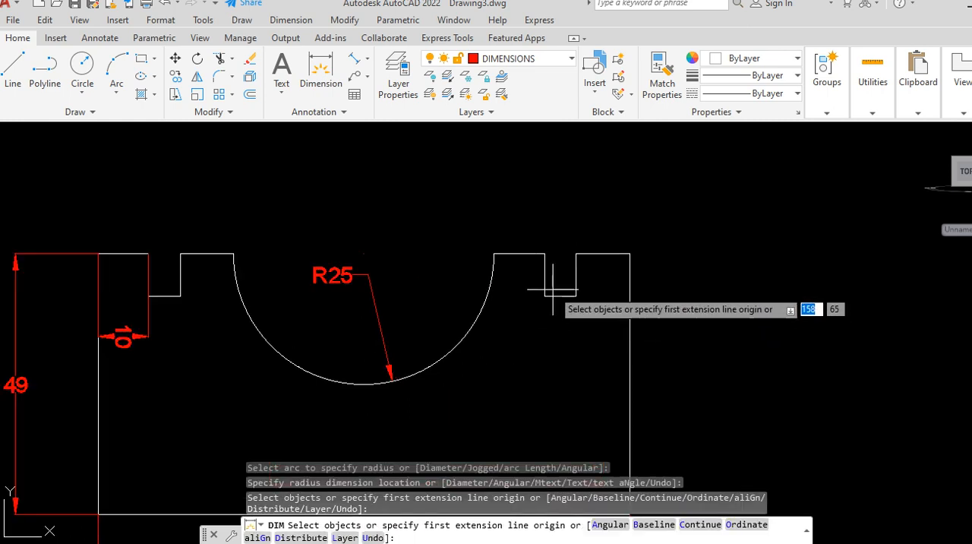
{"action": "key", "text": "Return"}
{"action": "left_click", "coordinate": [549, 295]}
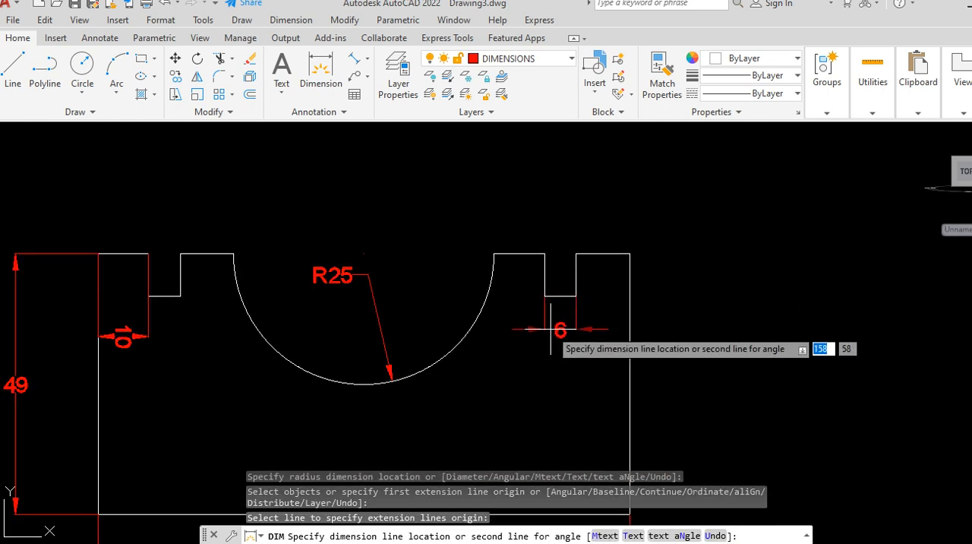
{"action": "left_click", "coordinate": [554, 322]}
{"action": "scroll", "coordinate": [609, 214], "scroll_direction": "down", "scroll_amount": 2}
{"action": "scroll", "coordinate": [610, 214], "scroll_direction": "down", "scroll_amount": 2}
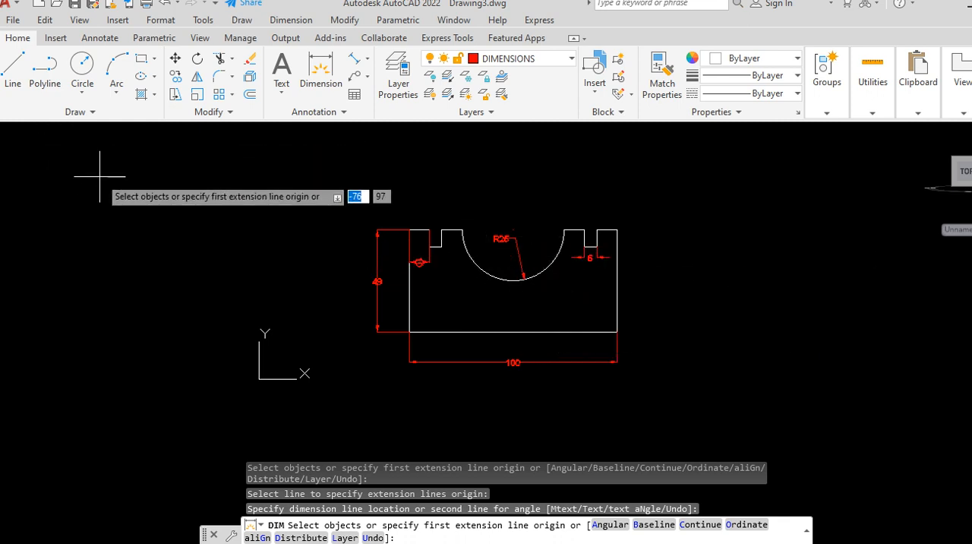
{"action": "key", "text": "Return"}
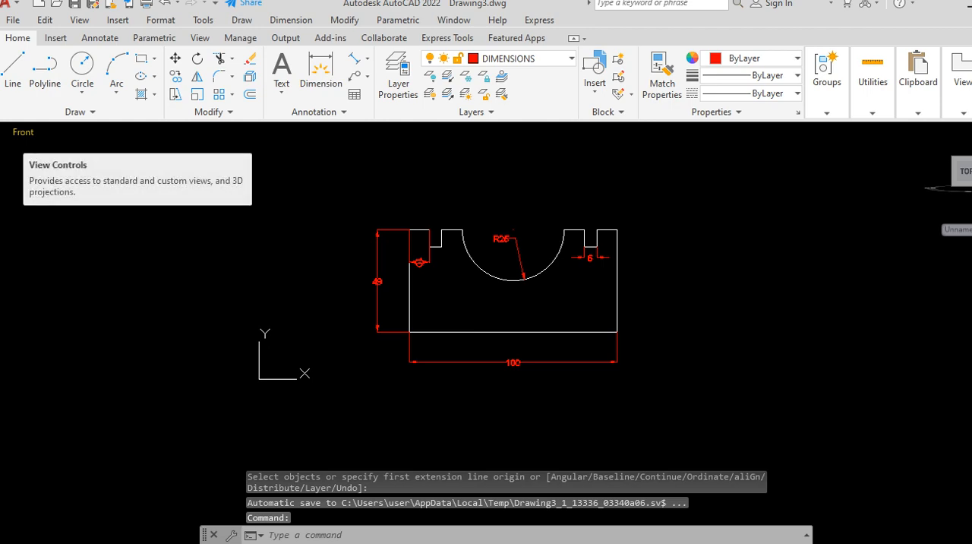
Step: Switch the dimensioned block to the SW Isometric view
{"action": "left_click", "coordinate": [23, 132]}
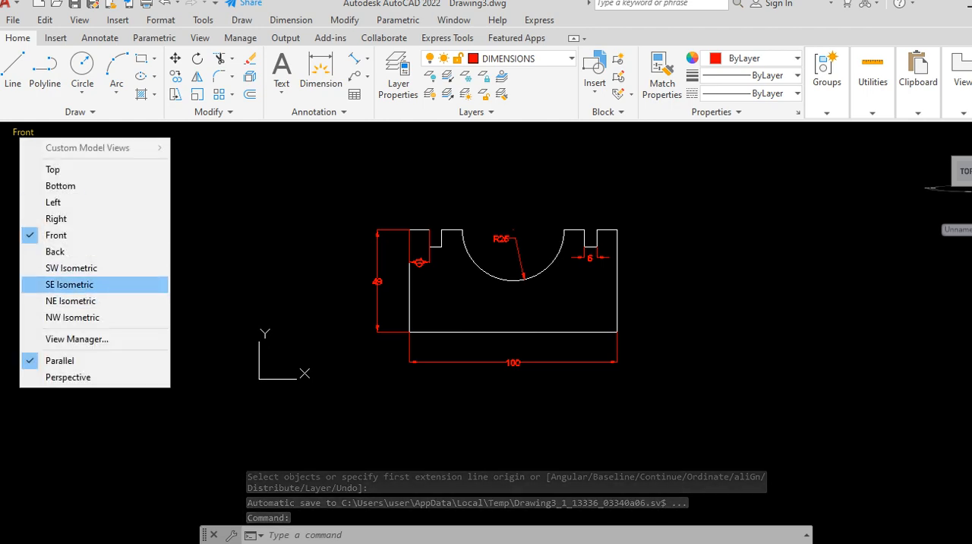
{"action": "left_click", "coordinate": [71, 267]}
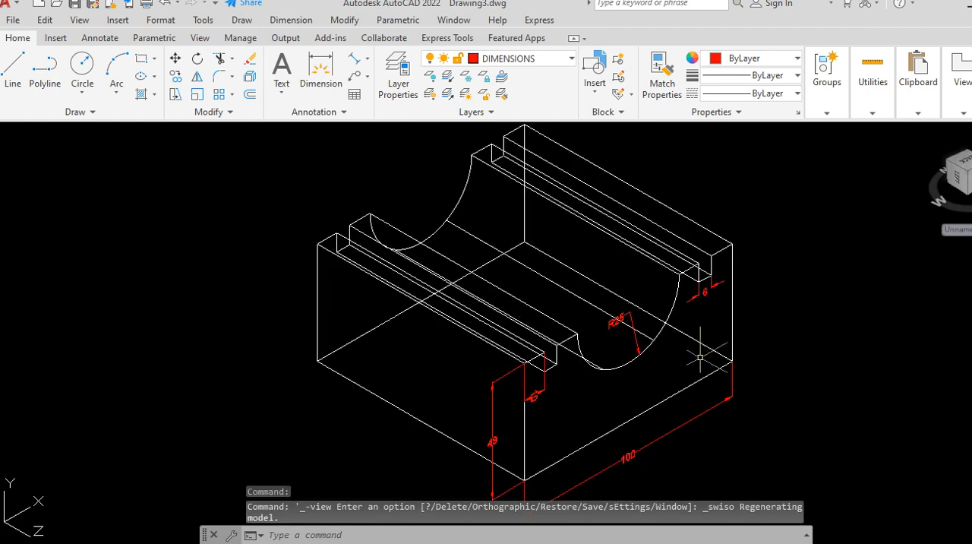
{"action": "scroll", "coordinate": [471, 349], "scroll_direction": "down", "scroll_amount": 2}
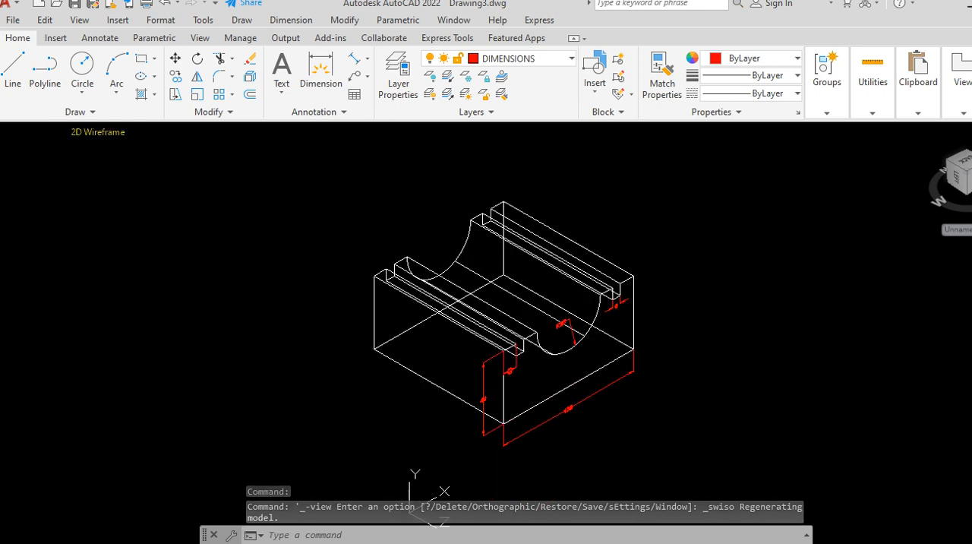
Step: Try the Conceptual visual style and the Hidden visual style on the dimensioned block
{"action": "left_click", "coordinate": [98, 131]}
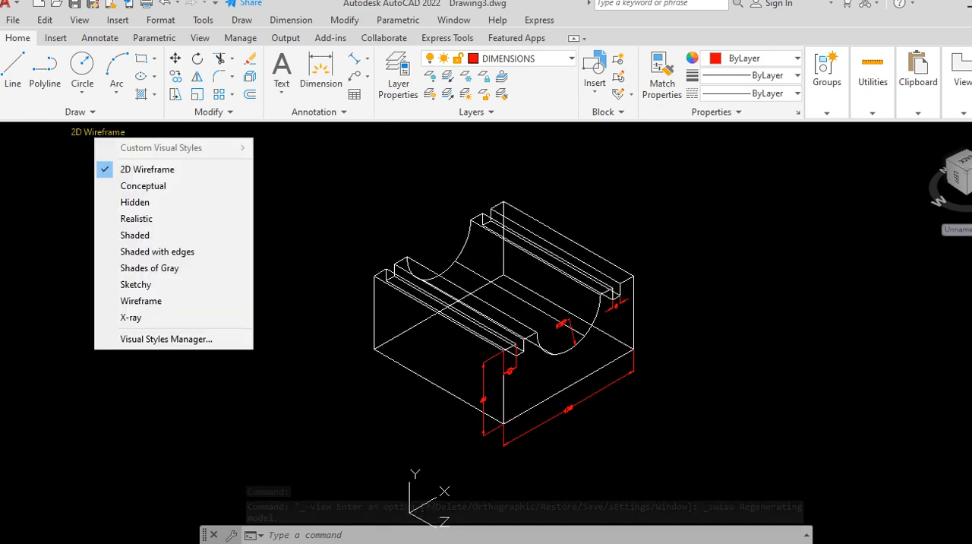
{"action": "left_click", "coordinate": [143, 185]}
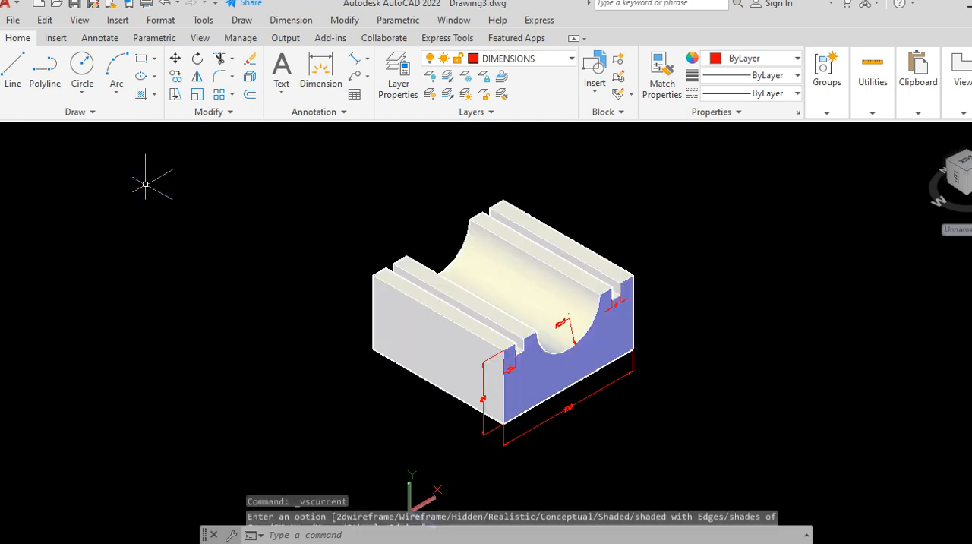
{"action": "left_click", "coordinate": [91, 134]}
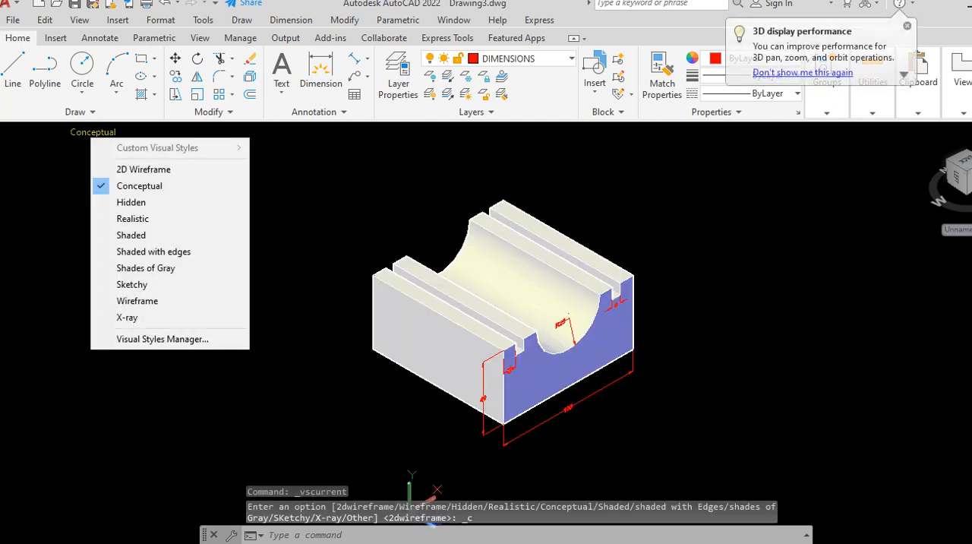
{"action": "left_click", "coordinate": [130, 202]}
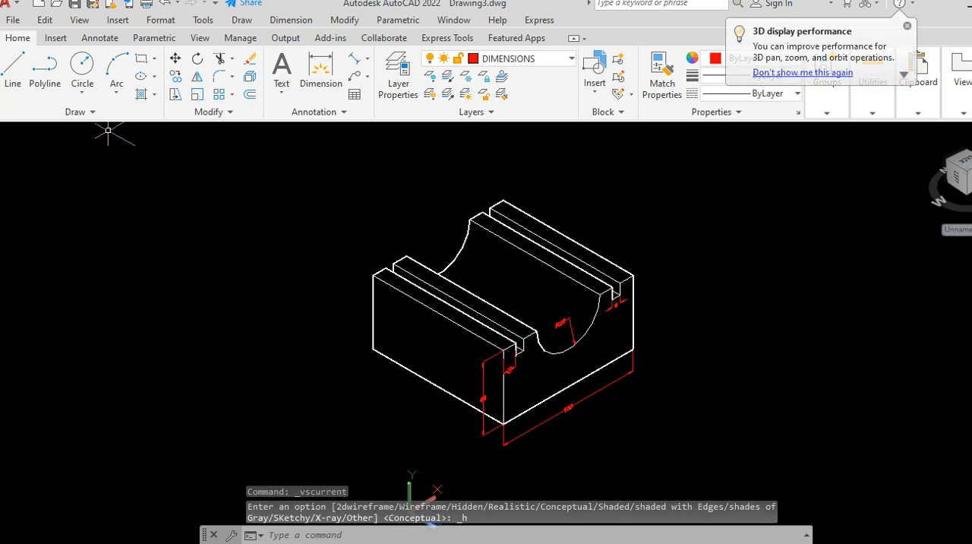
Step: Try the Realistic visual style on the block and inspect the shaded cutout and slots
{"action": "left_click", "coordinate": [84, 133]}
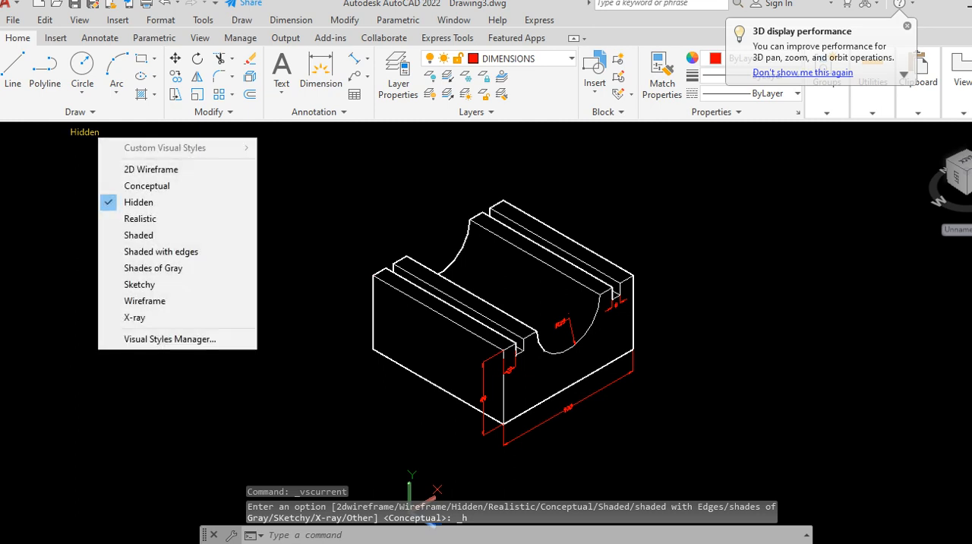
{"action": "left_click", "coordinate": [145, 218]}
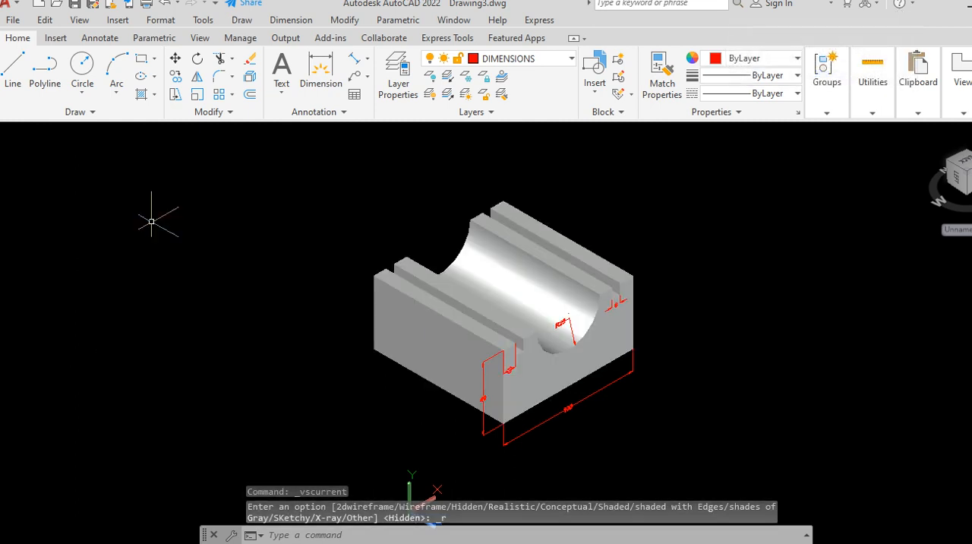
{"action": "scroll", "coordinate": [626, 335], "scroll_direction": "up", "scroll_amount": 3}
{"action": "scroll", "coordinate": [312, 325], "scroll_direction": "down", "scroll_amount": 2}
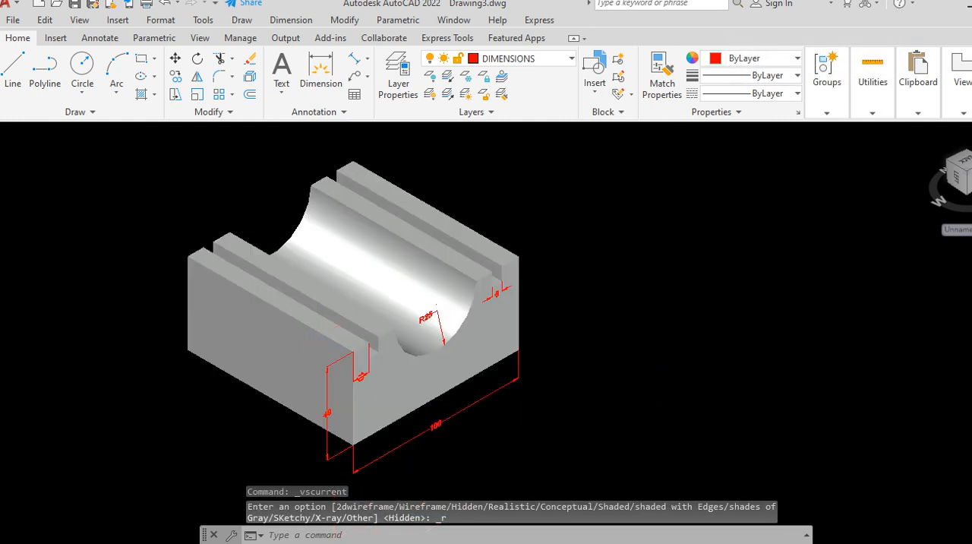
{"action": "scroll", "coordinate": [406, 405], "scroll_direction": "up", "scroll_amount": 1}
{"action": "scroll", "coordinate": [405, 404], "scroll_direction": "down", "scroll_amount": 1}
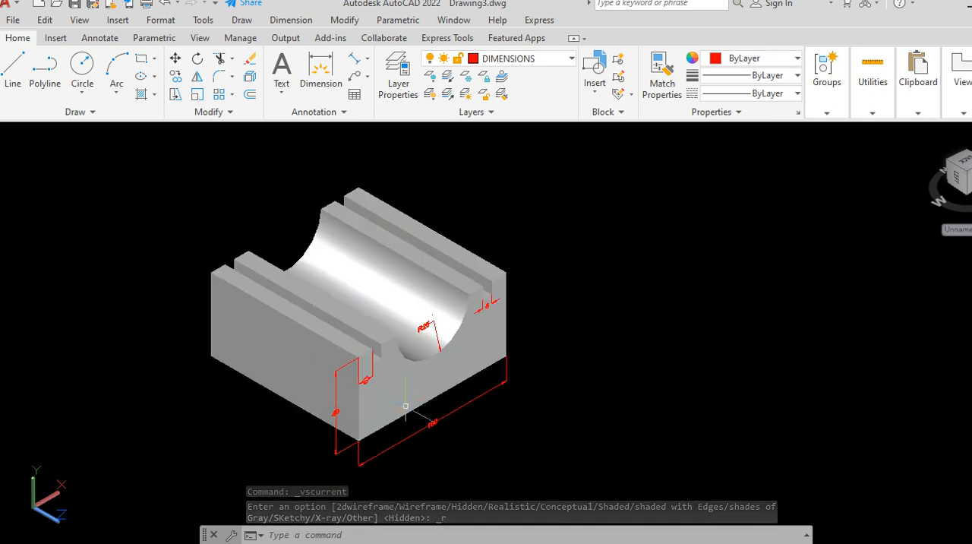
{"action": "scroll", "coordinate": [406, 406], "scroll_direction": "up", "scroll_amount": 1}
{"action": "scroll", "coordinate": [406, 406], "scroll_direction": "down", "scroll_amount": 2}
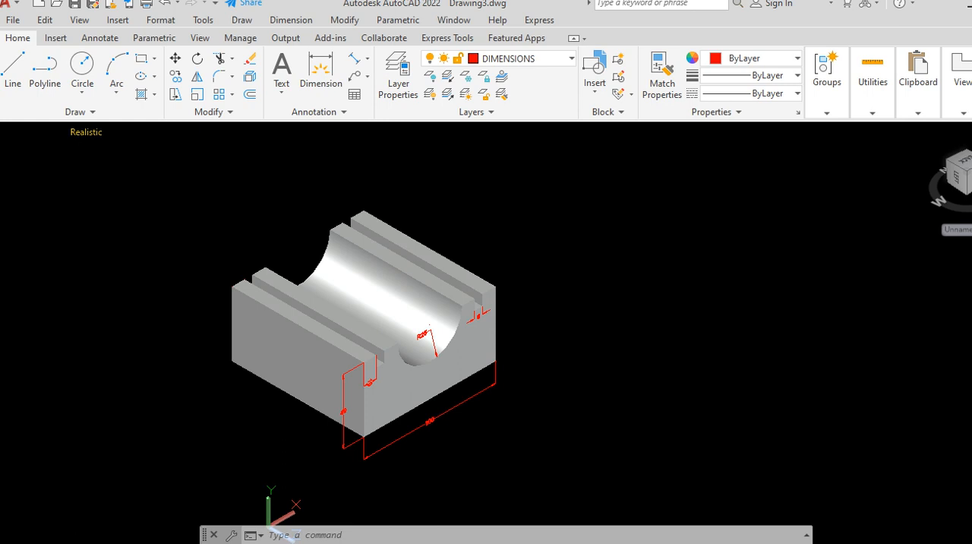
Step: Try the Shaded with edges visual style on the block
{"action": "left_click", "coordinate": [86, 131]}
{"action": "left_click", "coordinate": [143, 251]}
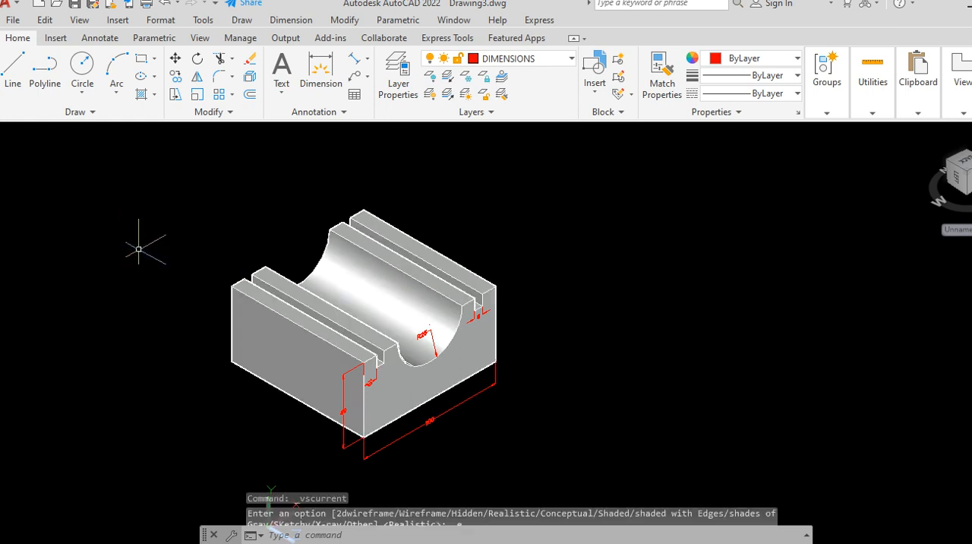
{"action": "scroll", "coordinate": [262, 395], "scroll_direction": "up", "scroll_amount": 2}
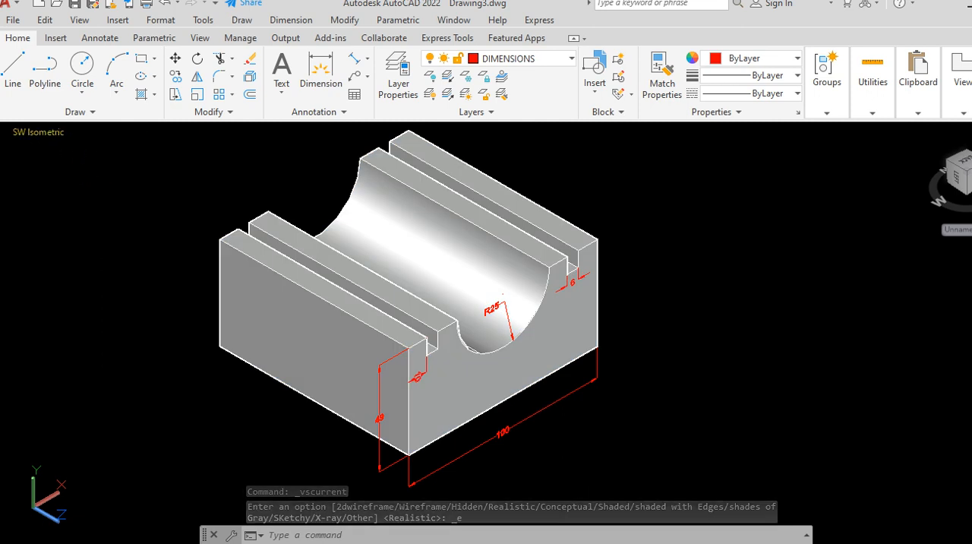
{"action": "left_click", "coordinate": [38, 132]}
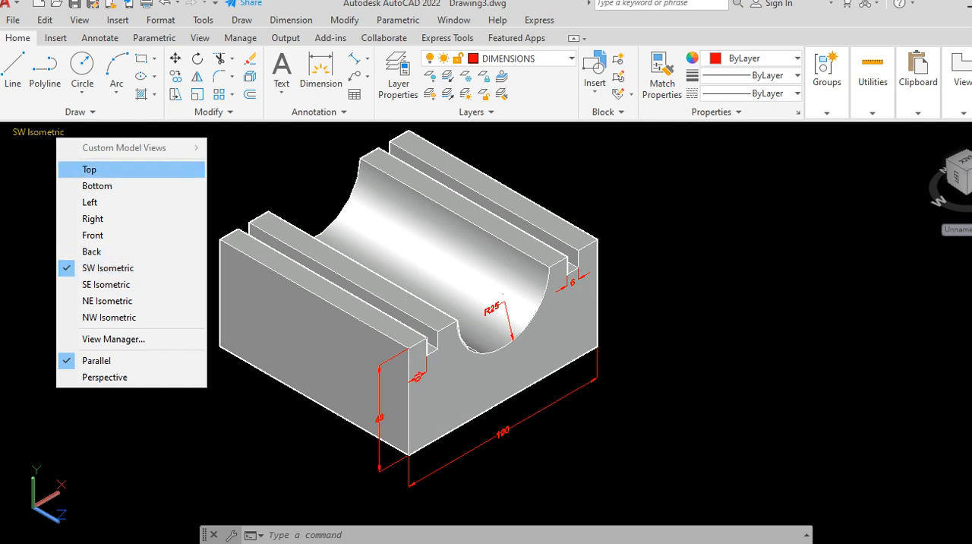
{"action": "key", "text": "Escape"}
{"action": "left_click", "coordinate": [227, 151]}
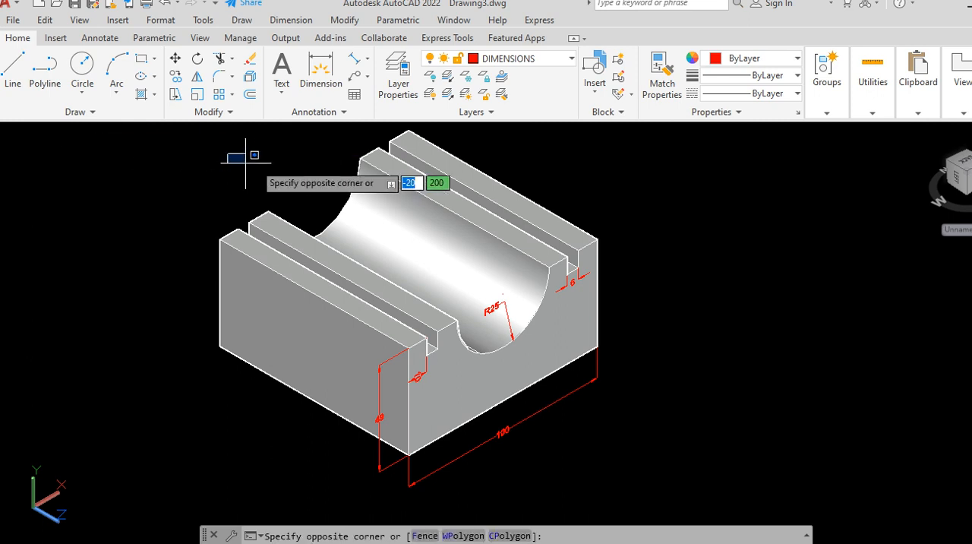
{"action": "left_click", "coordinate": [244, 162]}
Step: Apply the Shades of Gray visual style to the dimensioned block
{"action": "left_click", "coordinate": [108, 132]}
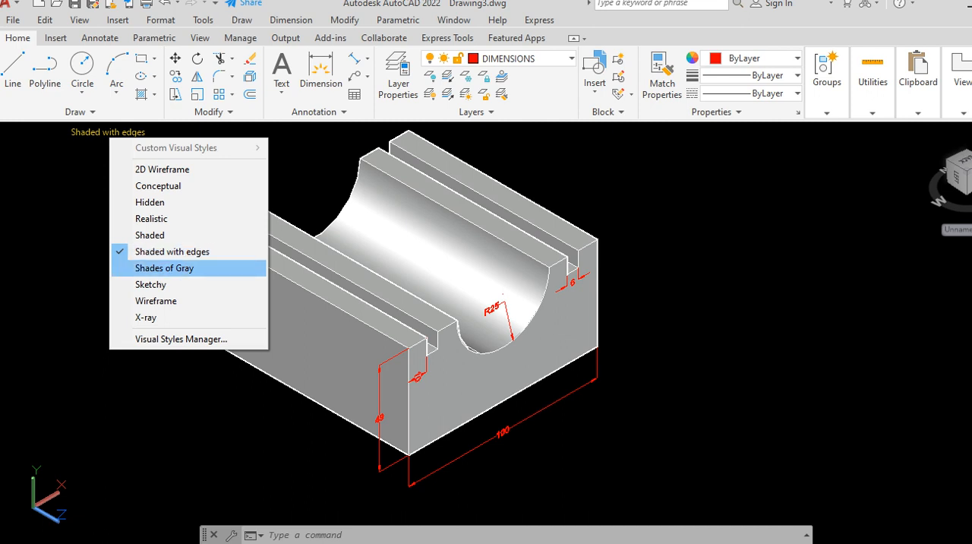
{"action": "left_click", "coordinate": [164, 268]}
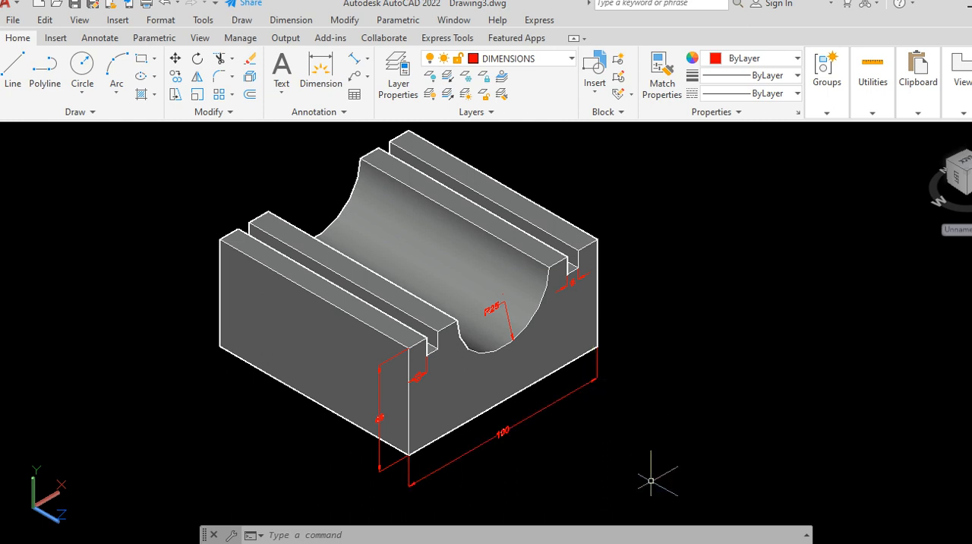
{"action": "mouse_move", "coordinate": [596, 542]}
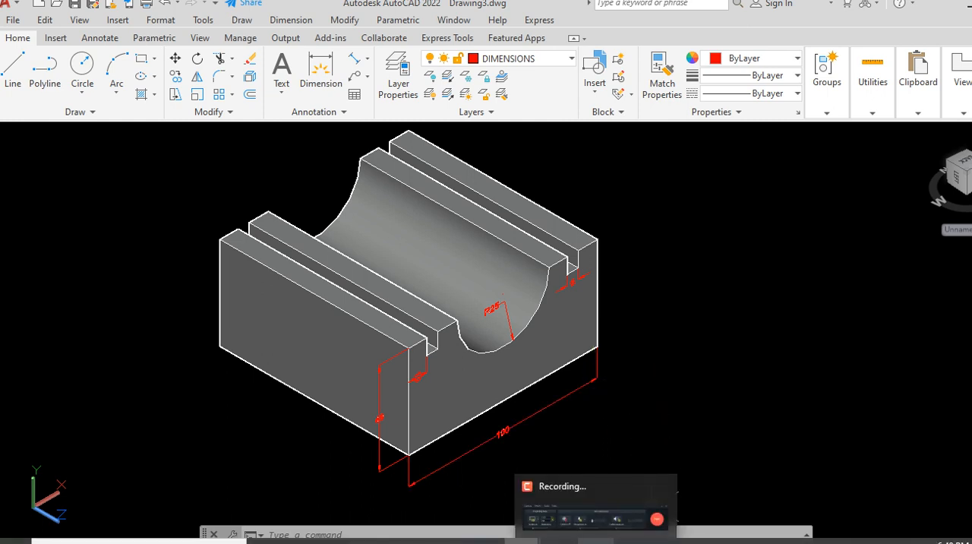
{"action": "left_click", "coordinate": [596, 509]}
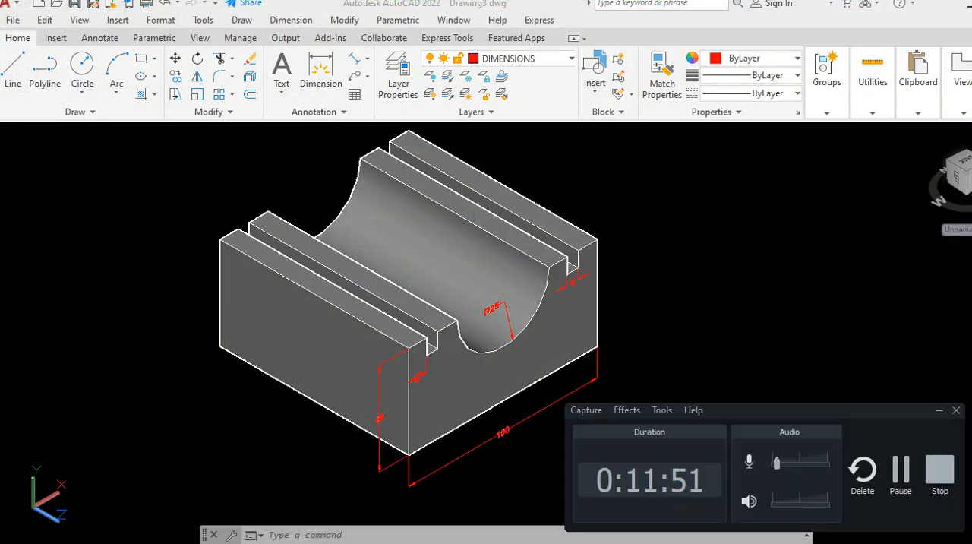